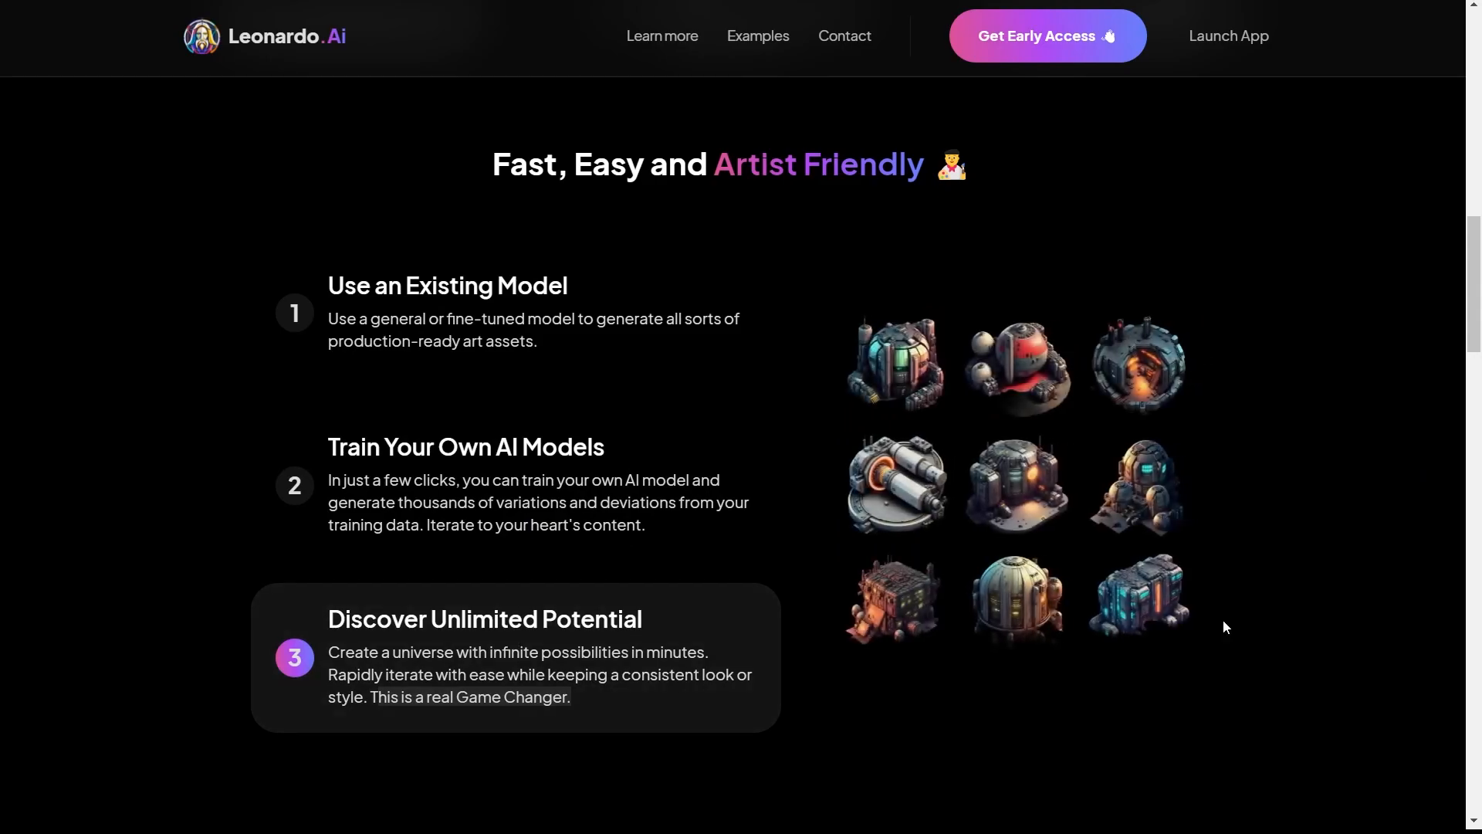
Look through the landing page's example artwork and view the Environments, Helmets, Buildings and Concept Art creation workflows
{"action": "scroll", "coordinate": [1410, 438], "scroll_direction": "down", "scroll_amount": 8}
{"action": "scroll", "coordinate": [1412, 441], "scroll_direction": "down", "scroll_amount": 2}
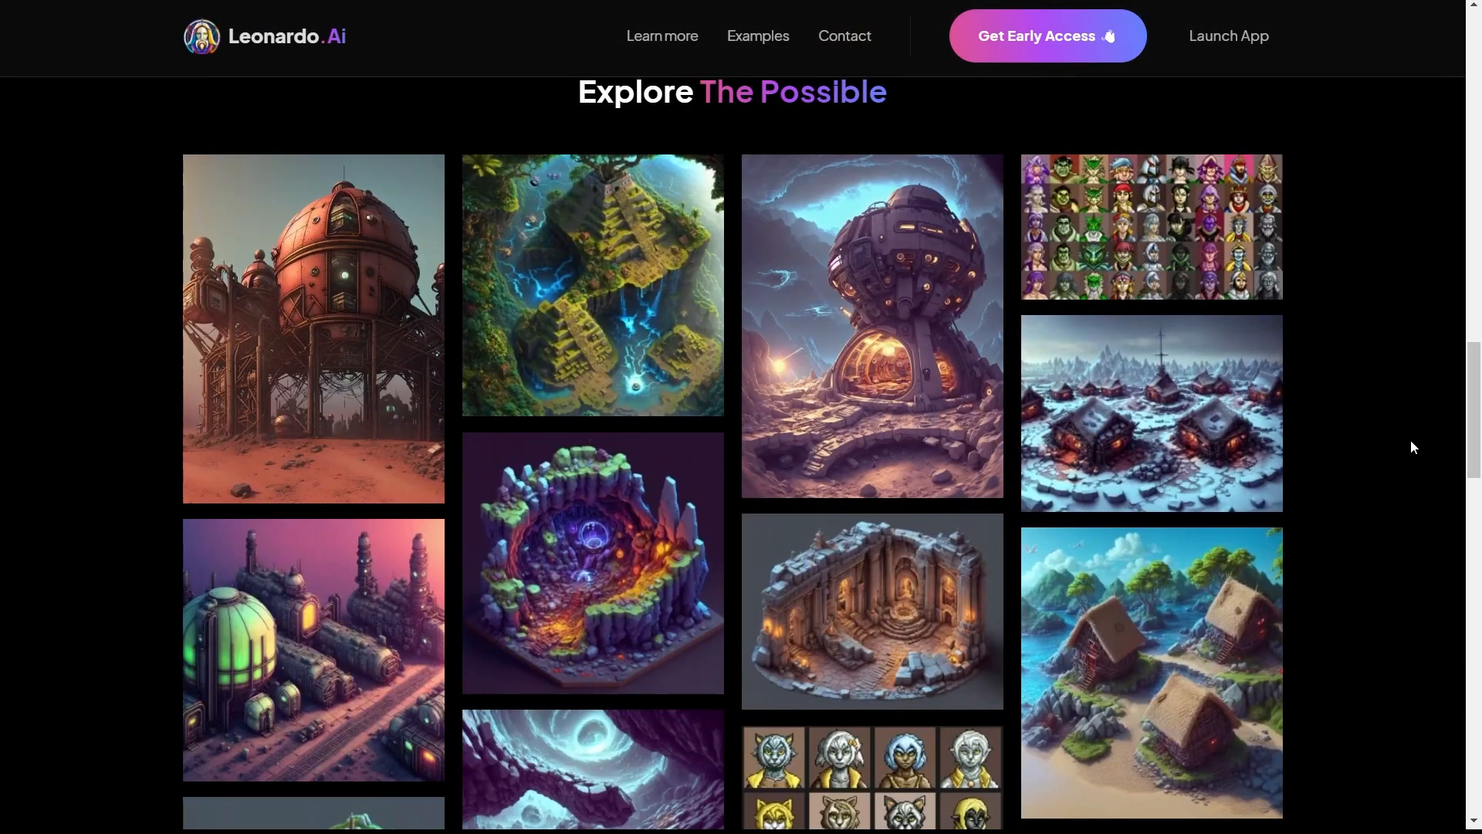
{"action": "scroll", "coordinate": [1412, 446], "scroll_direction": "down", "scroll_amount": 9}
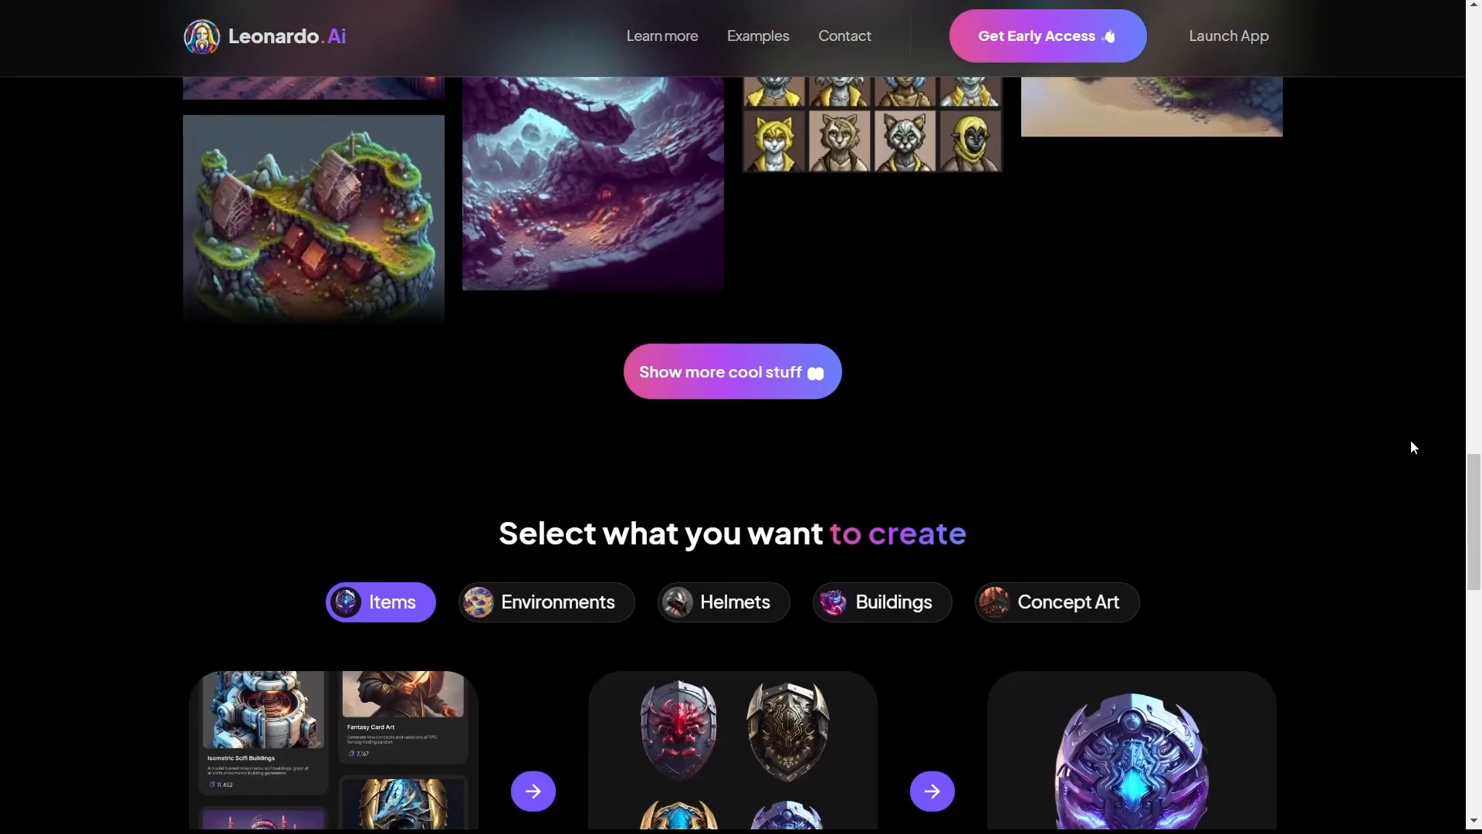
{"action": "scroll", "coordinate": [1411, 446], "scroll_direction": "down", "scroll_amount": 5}
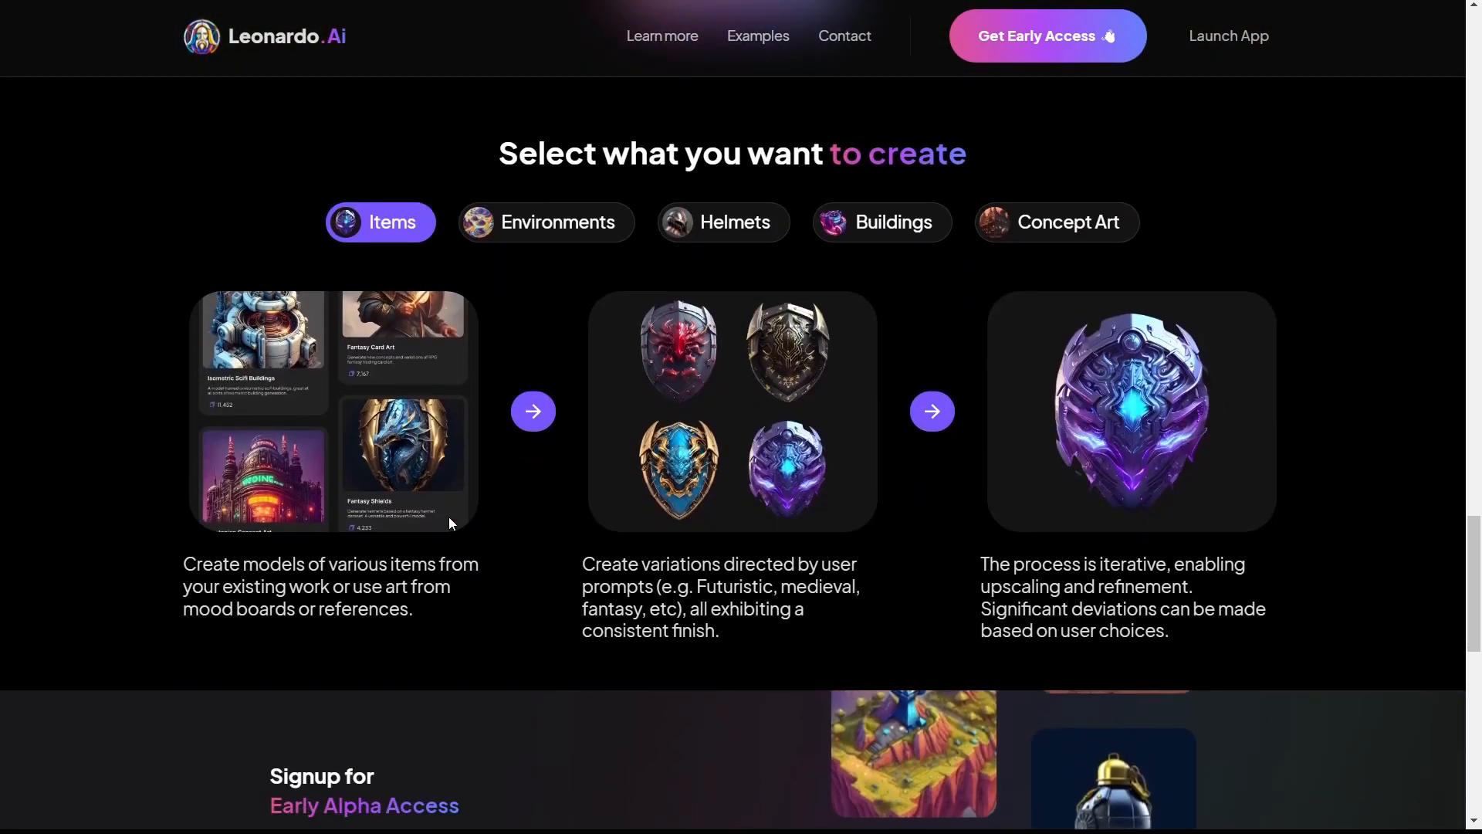
{"action": "left_click", "coordinate": [558, 232]}
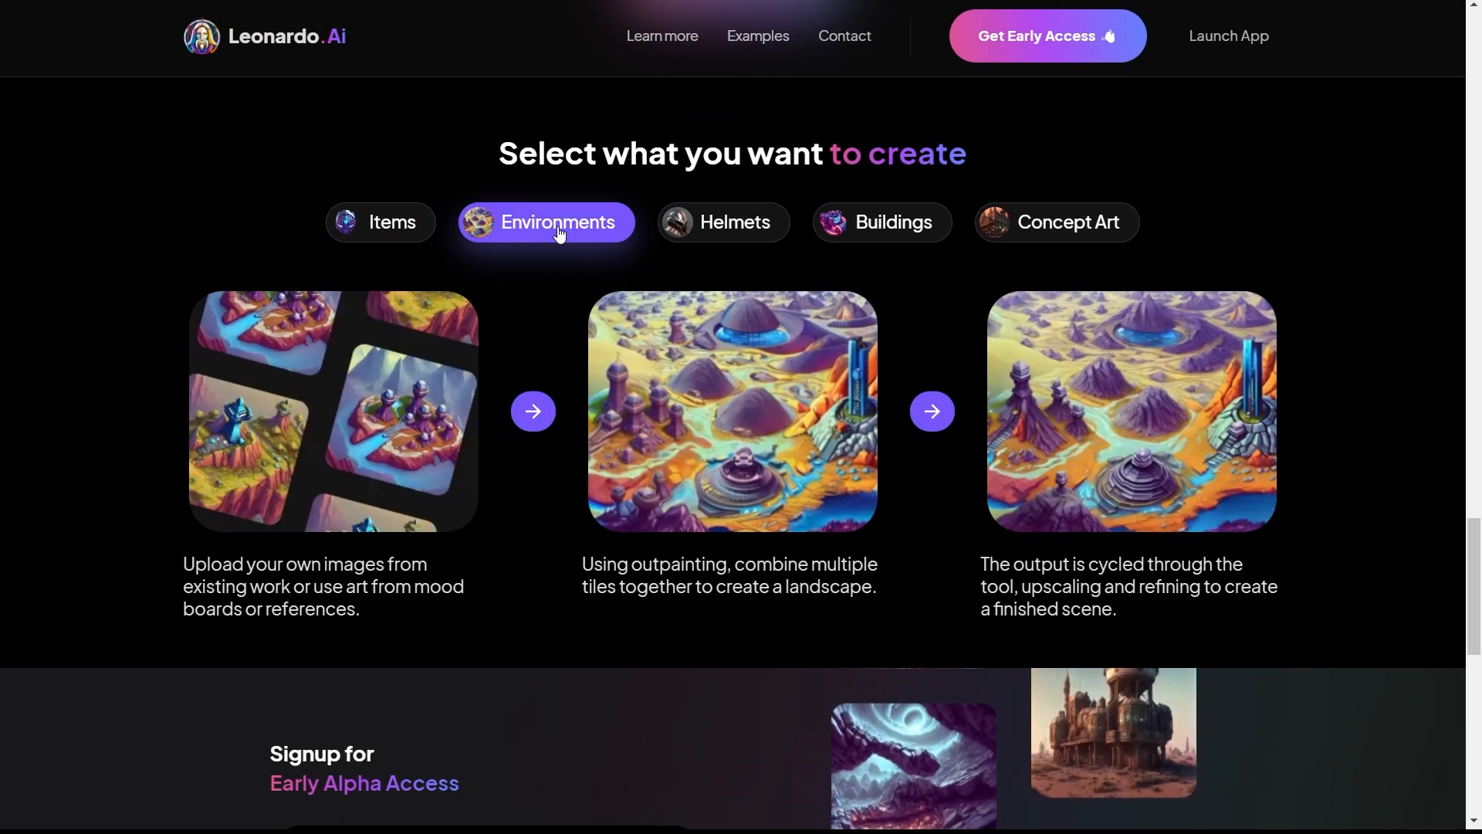
{"action": "left_click", "coordinate": [709, 224]}
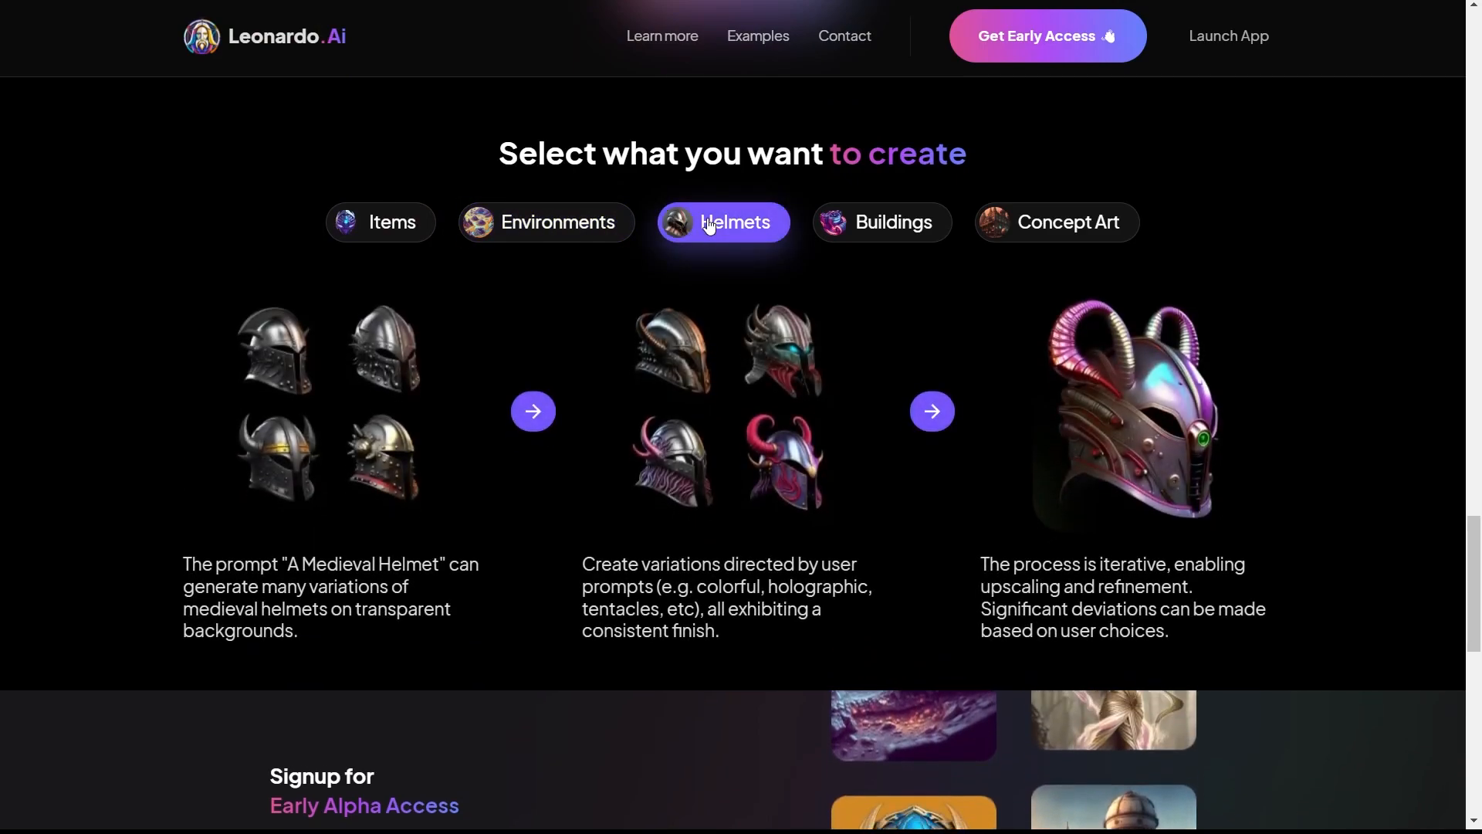
{"action": "left_click", "coordinate": [878, 220]}
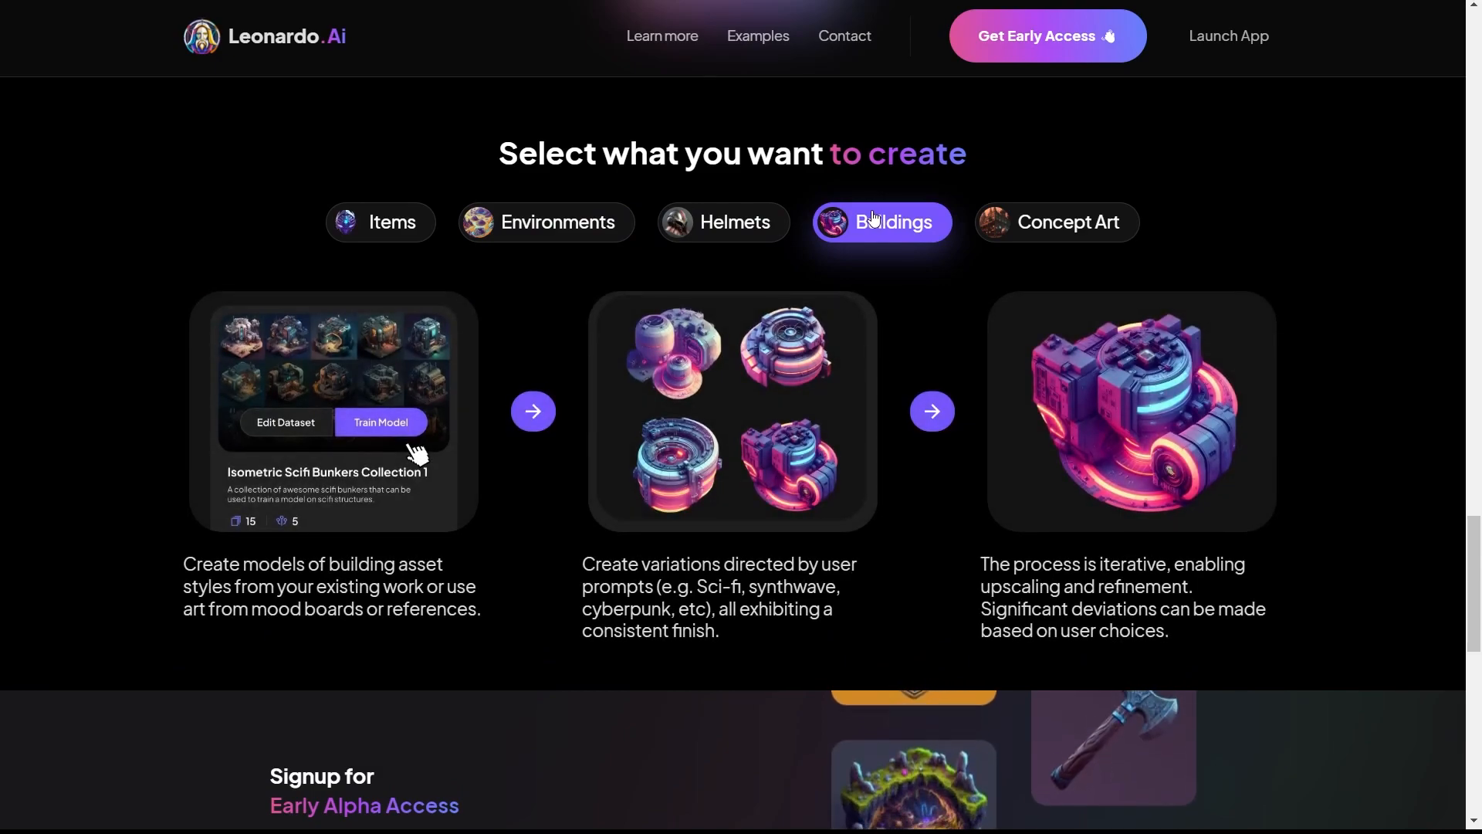
{"action": "left_click", "coordinate": [1064, 222]}
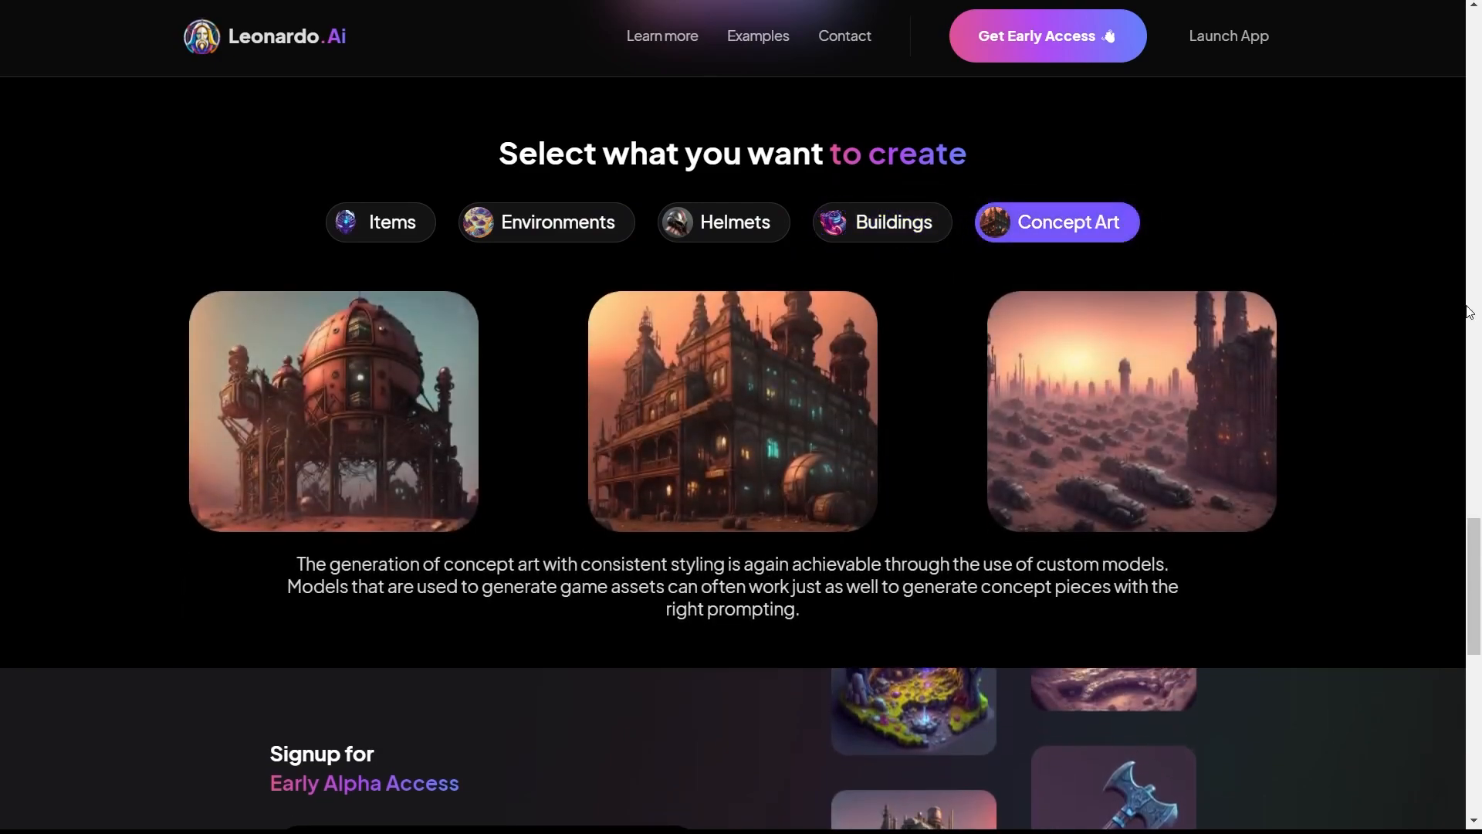
Look over the early access signup and contact form sections, and return to the start of the landing page
{"action": "scroll", "coordinate": [1425, 318], "scroll_direction": "down", "scroll_amount": 5}
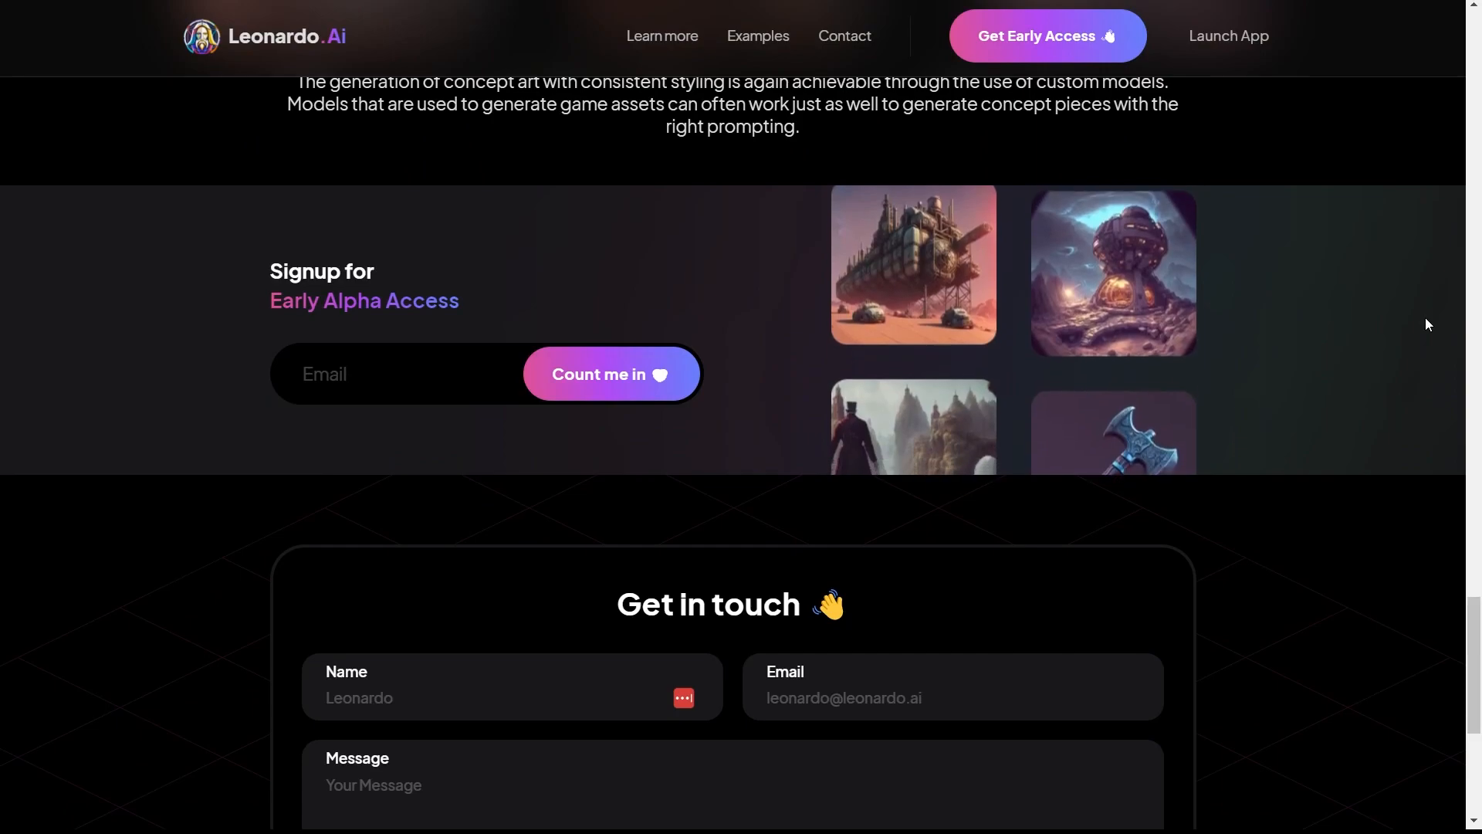
{"action": "scroll", "coordinate": [1426, 317], "scroll_direction": "down", "scroll_amount": 5}
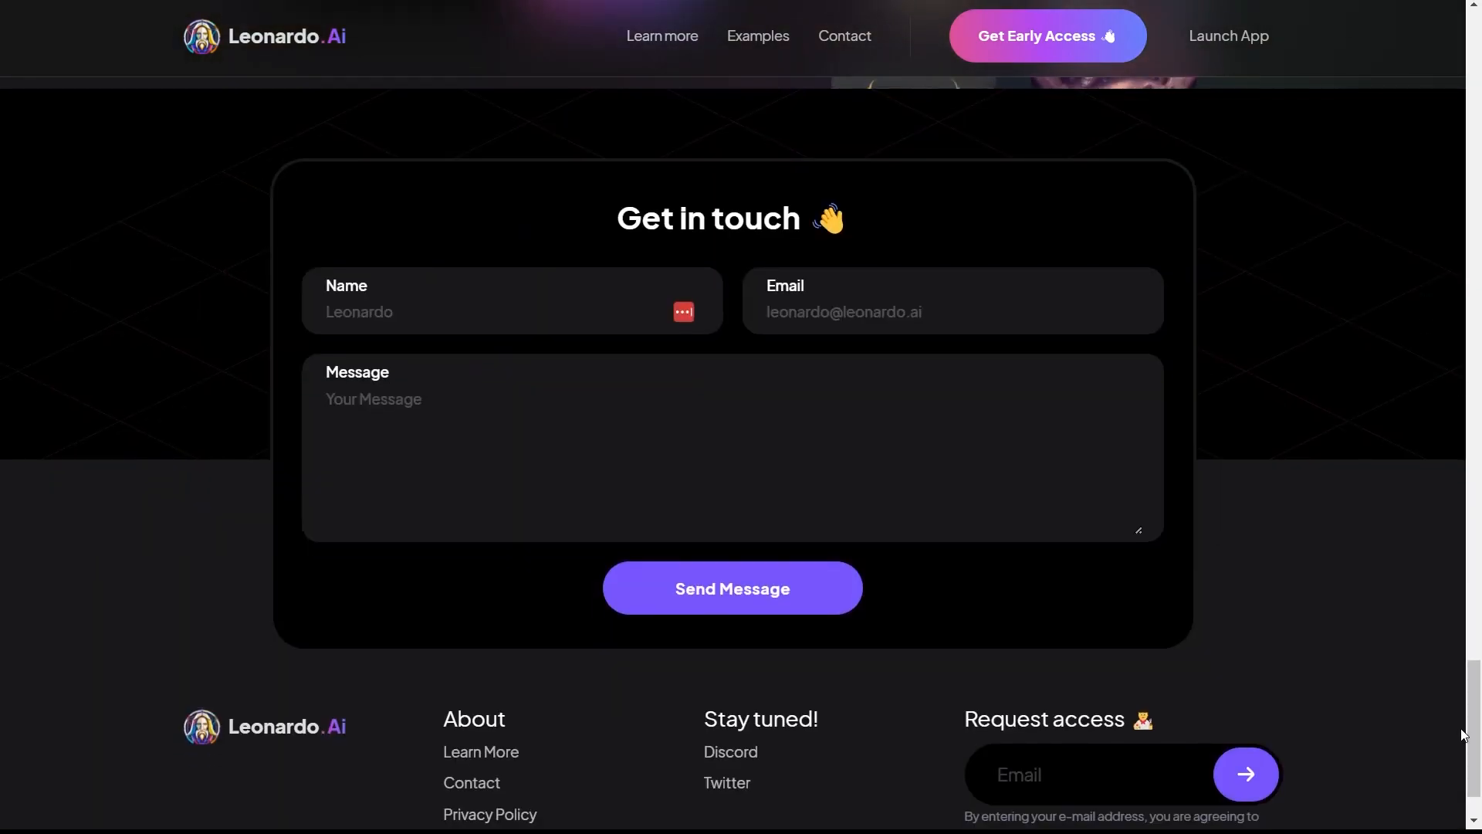
{"action": "left_click_drag", "start_coordinate": [1475, 731], "coordinate": [1451, 31]}
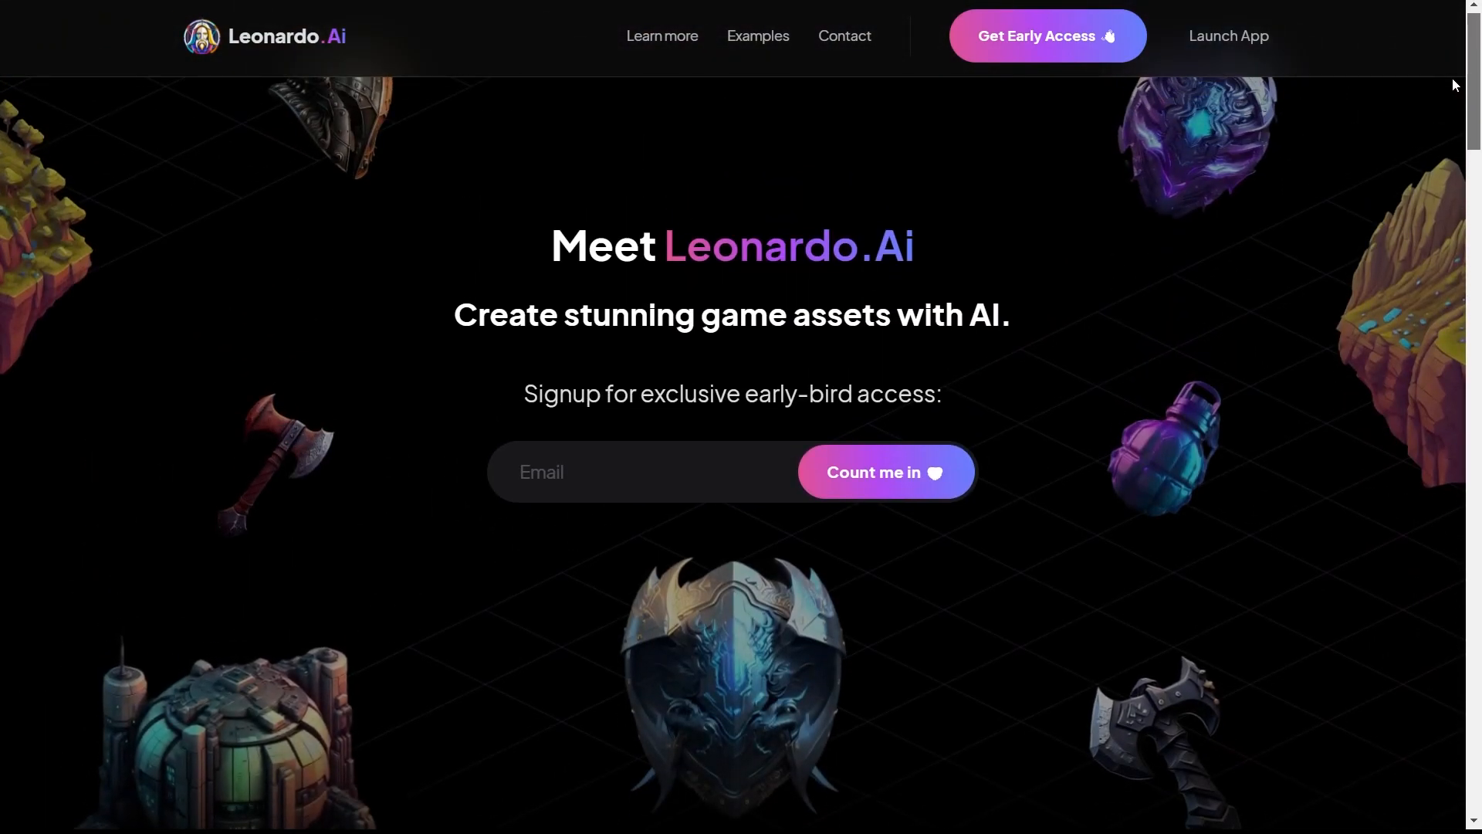
Go to the landing page's Examples gallery, enlarge the green-domed industrial scene and page through the images that follow it
{"action": "left_click", "coordinate": [748, 38]}
{"action": "left_click", "coordinate": [388, 354]}
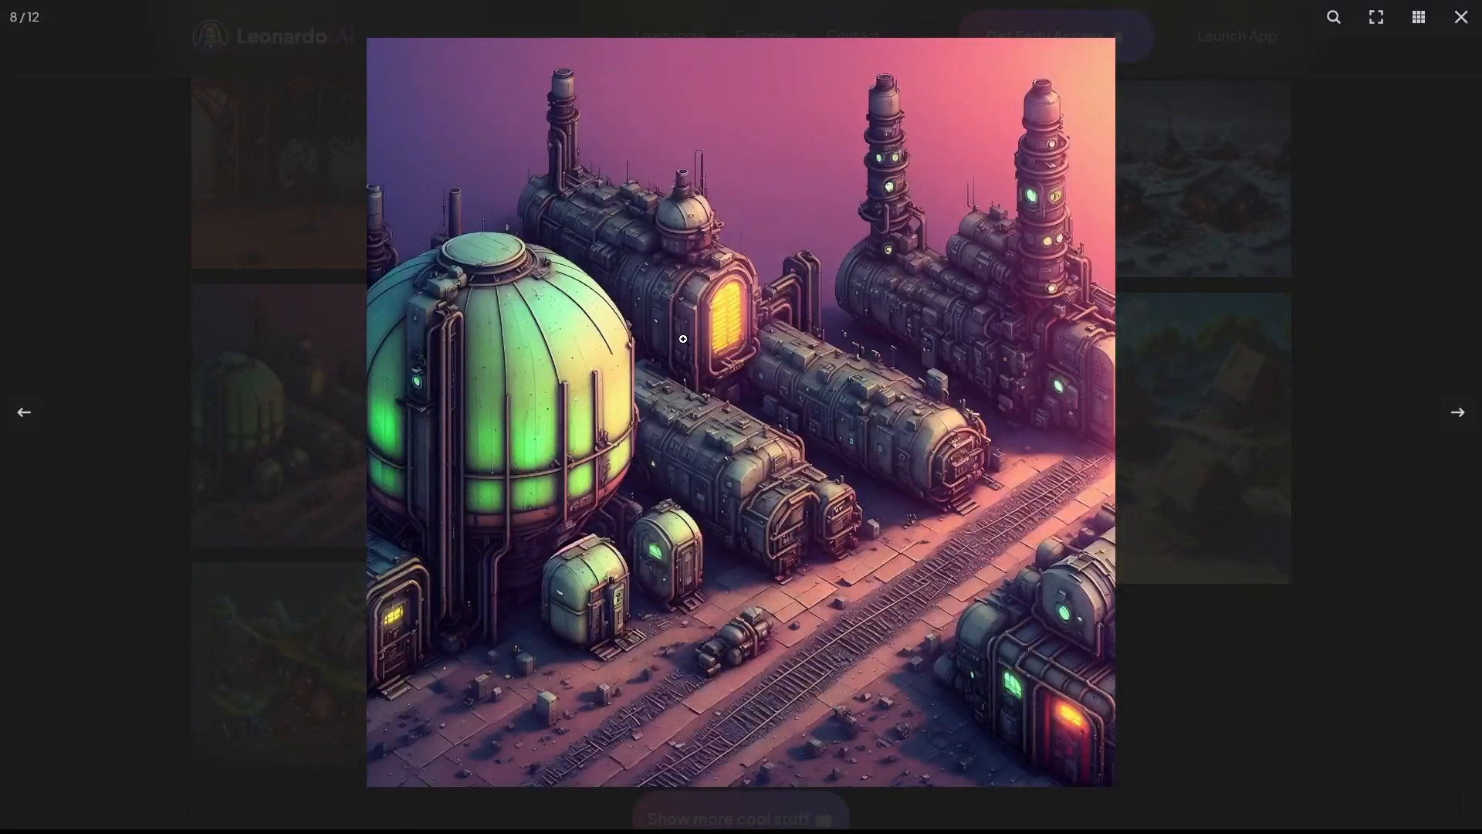
{"action": "left_click", "coordinate": [1457, 415]}
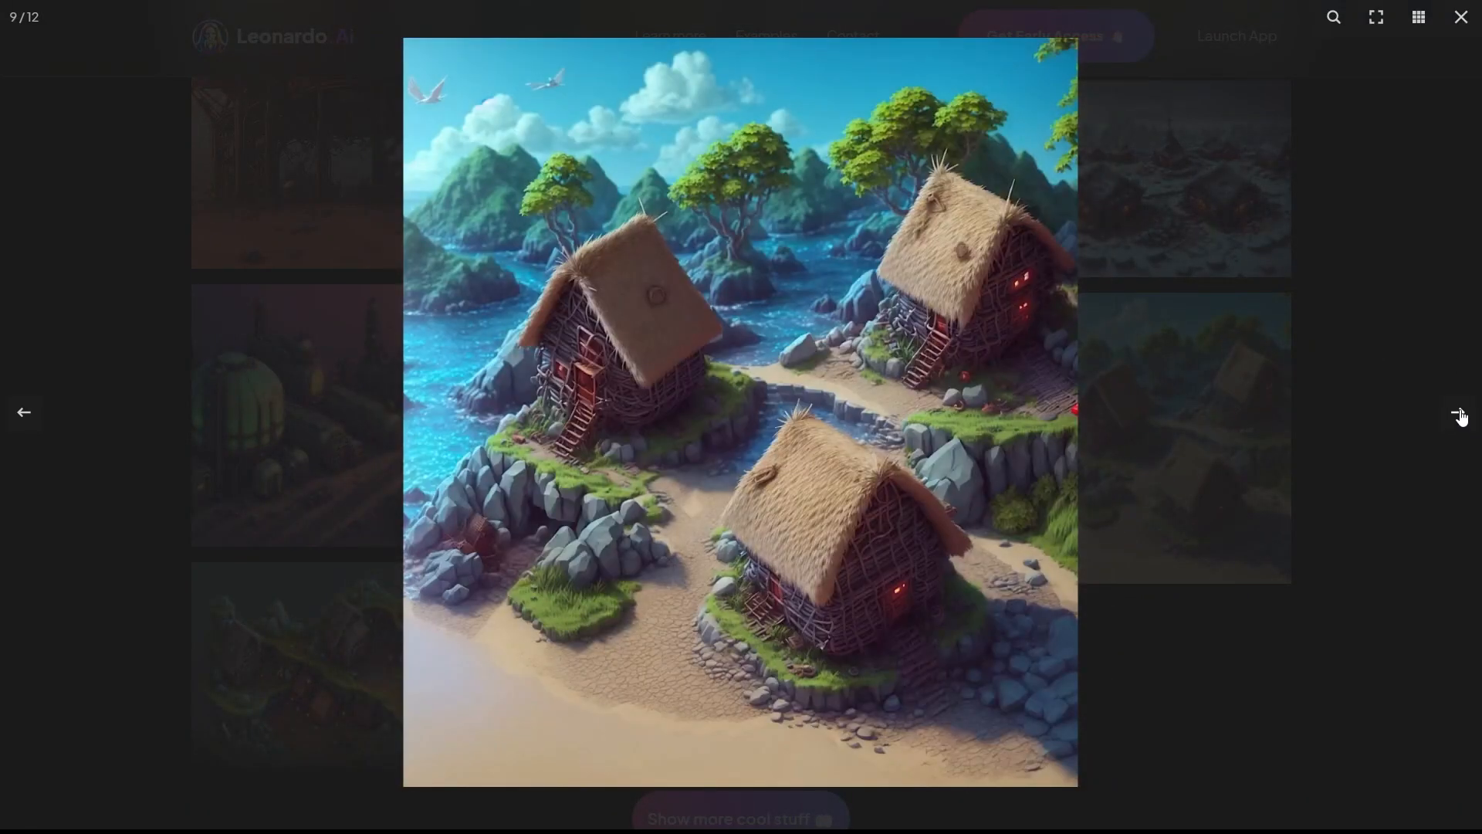
{"action": "left_click", "coordinate": [1459, 414]}
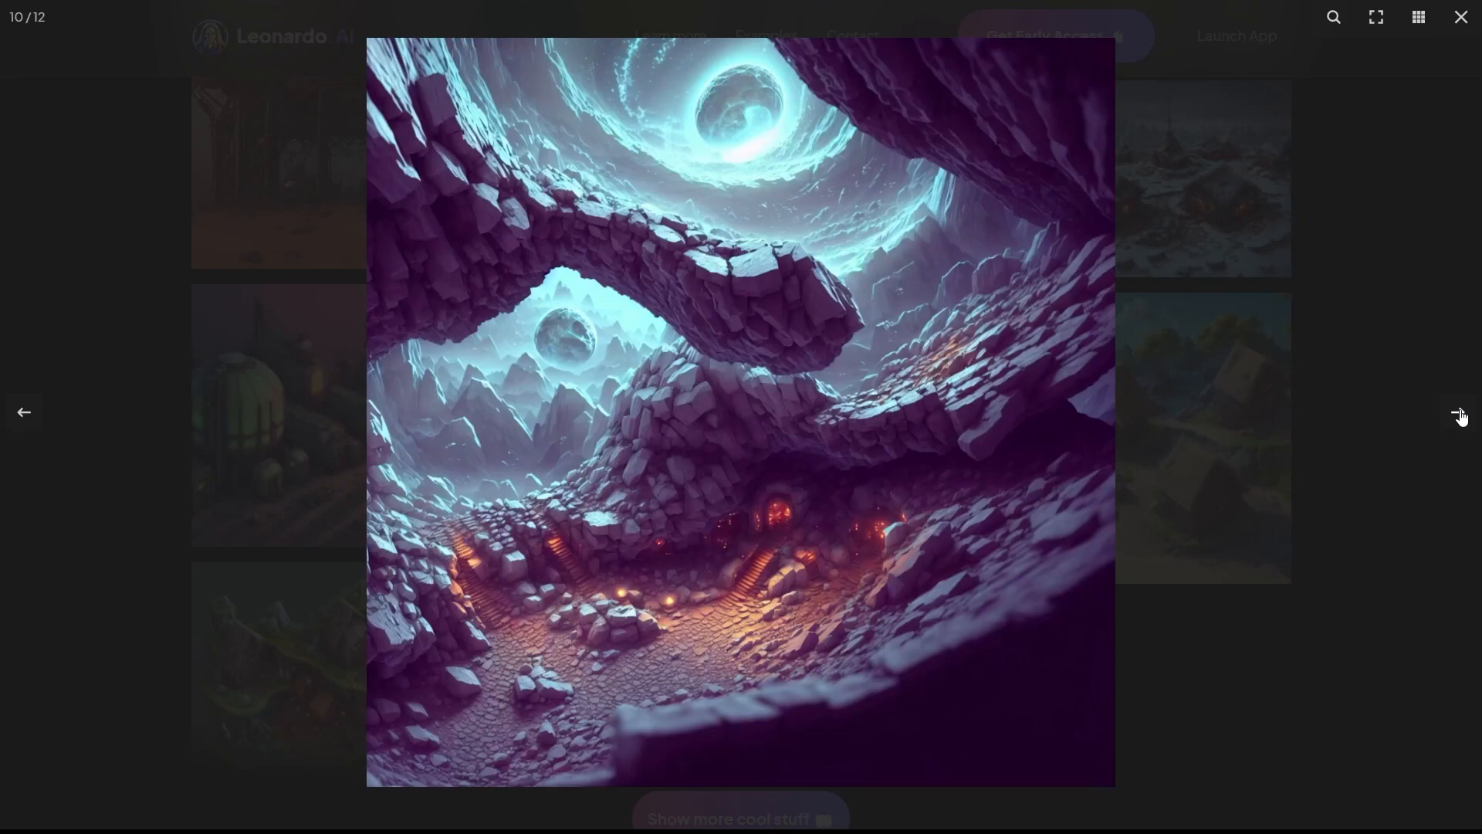
{"action": "left_click", "coordinate": [1459, 414]}
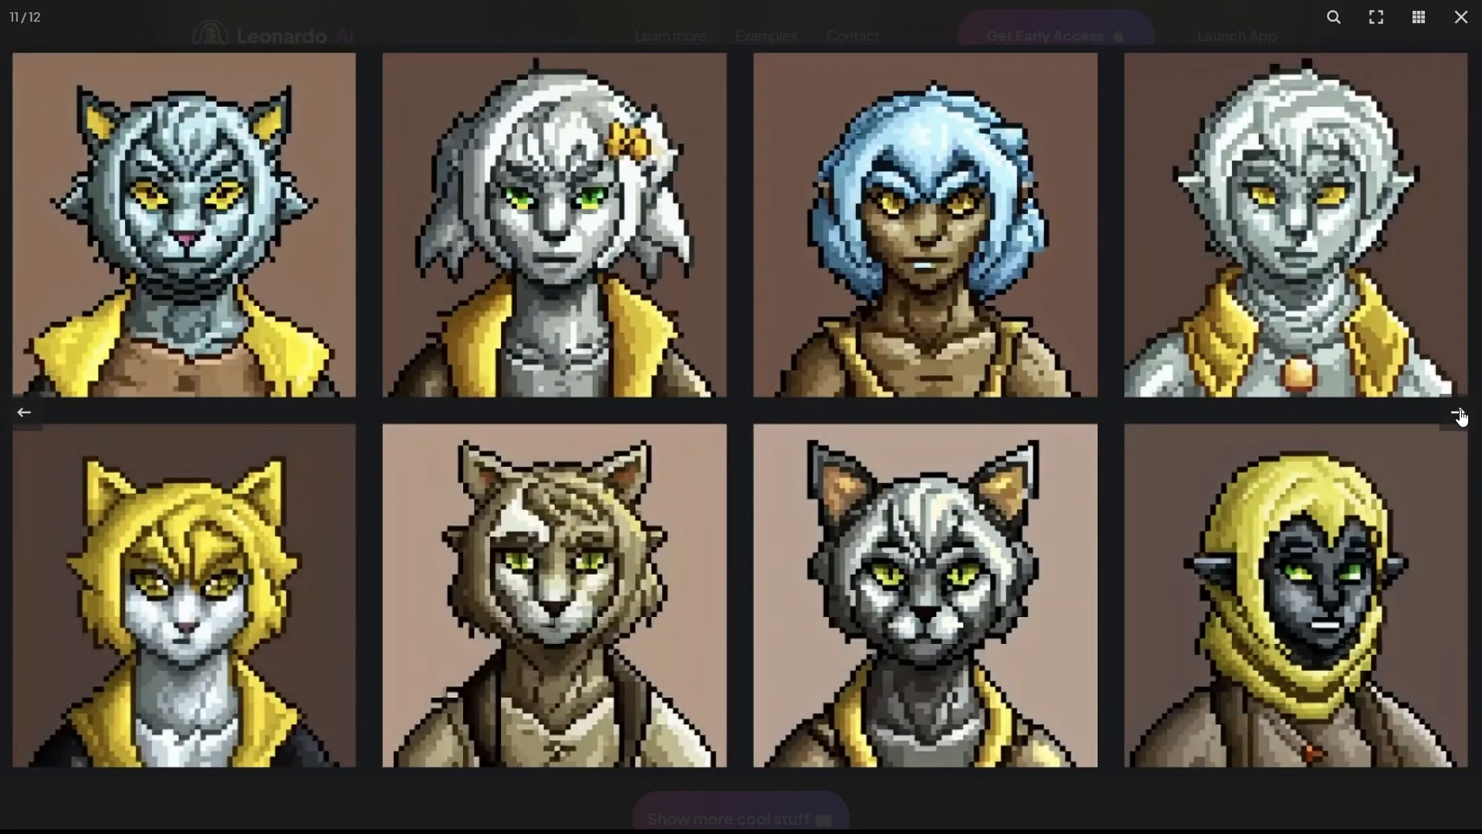
{"action": "left_click", "coordinate": [1459, 415]}
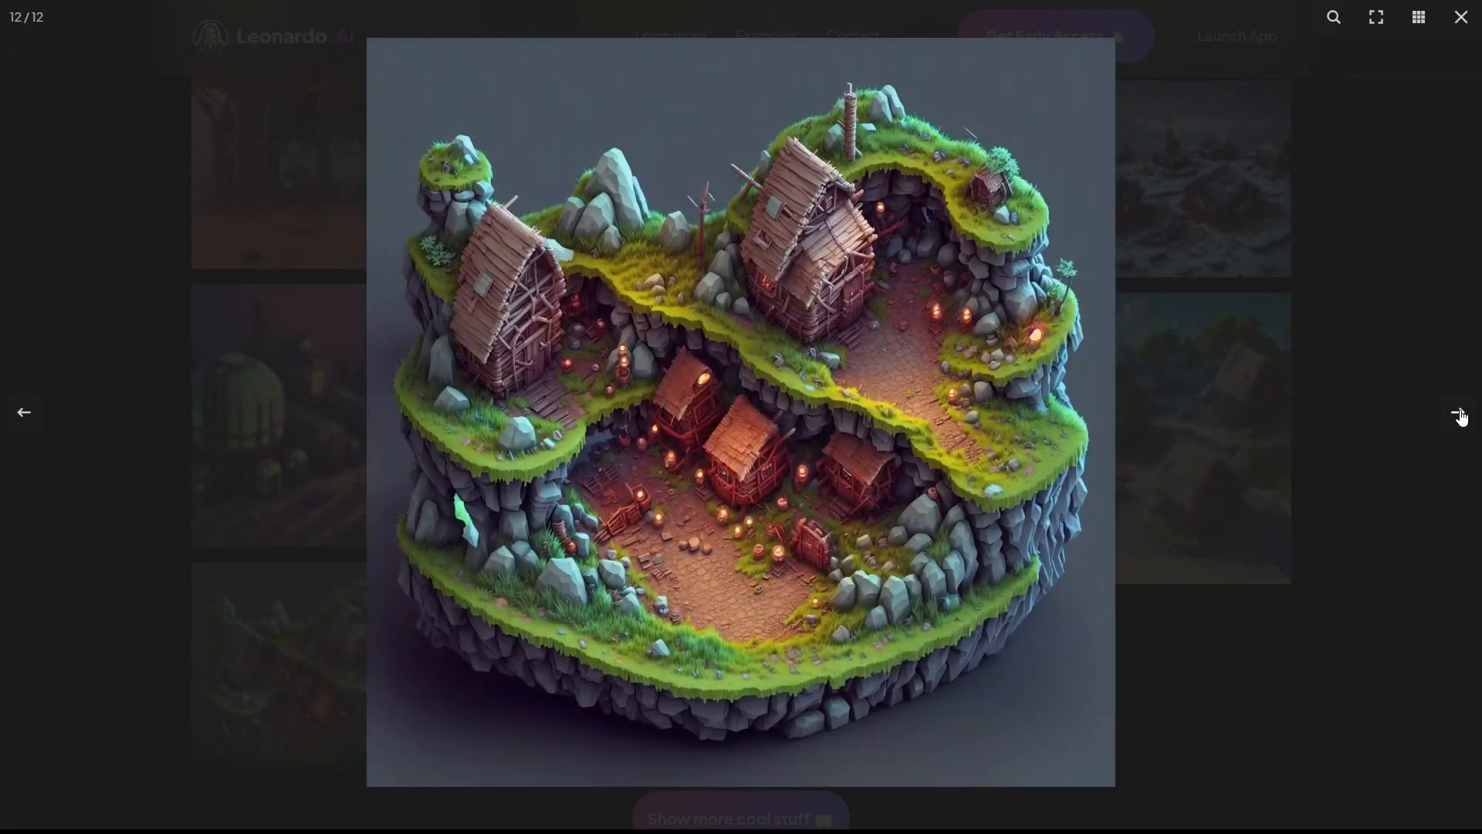
{"action": "left_click", "coordinate": [1459, 414]}
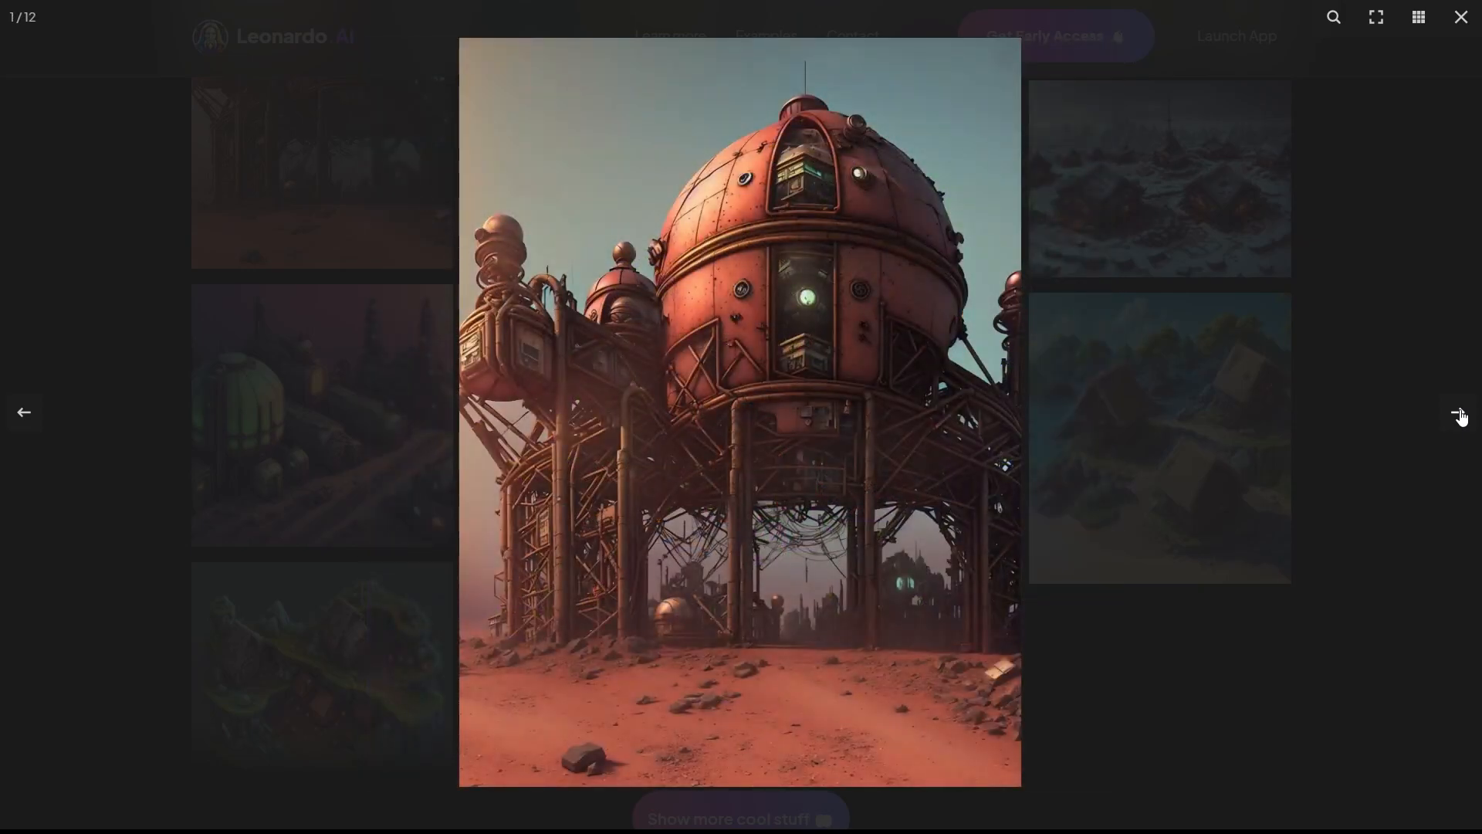
{"action": "left_click", "coordinate": [1459, 414]}
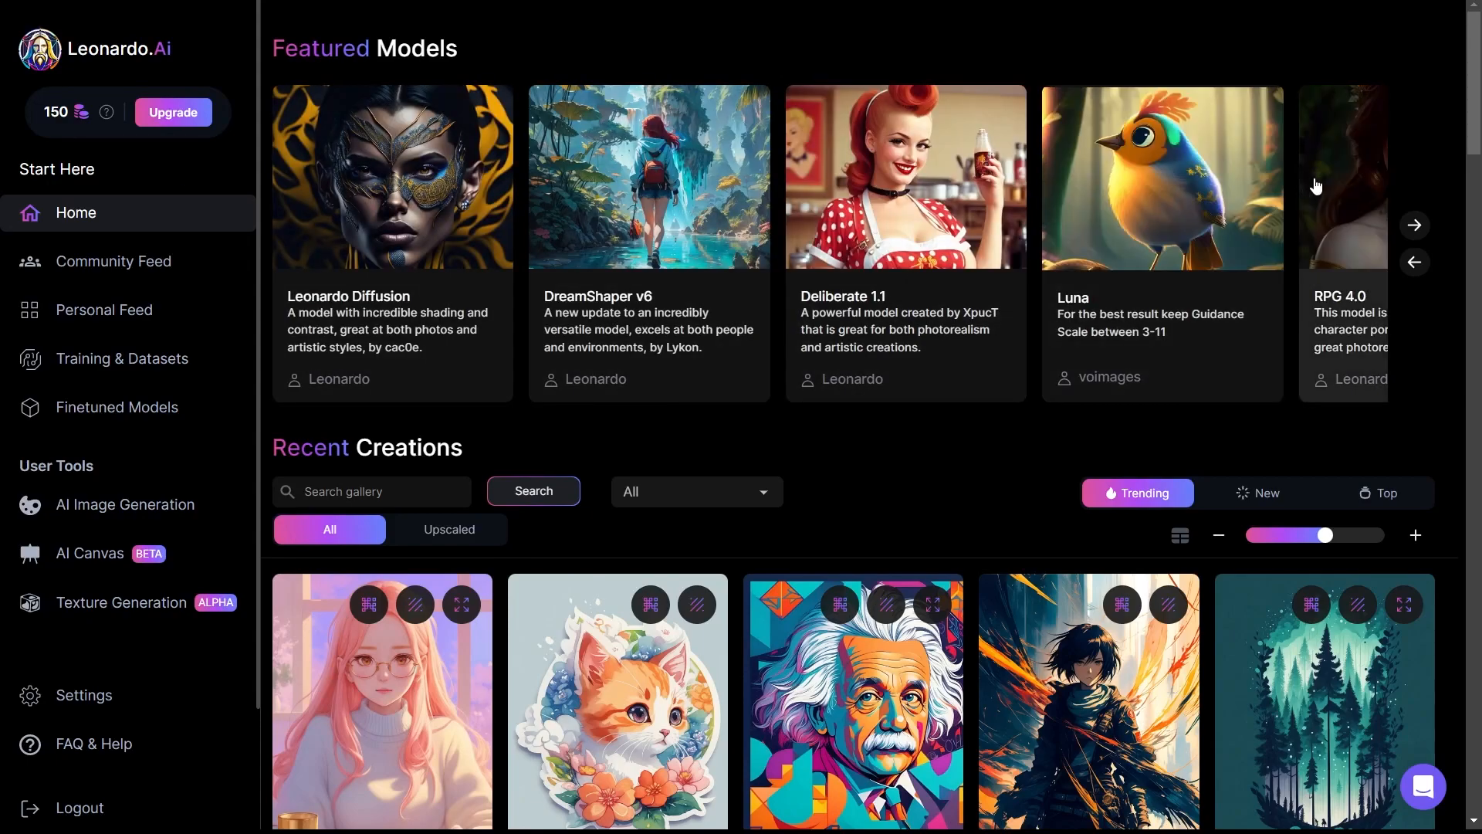
Browse the trending Recent Creations, view the prompt details of the "Tom cruise" neon city image and close them
{"action": "scroll", "coordinate": [872, 370], "scroll_direction": "down", "scroll_amount": 5}
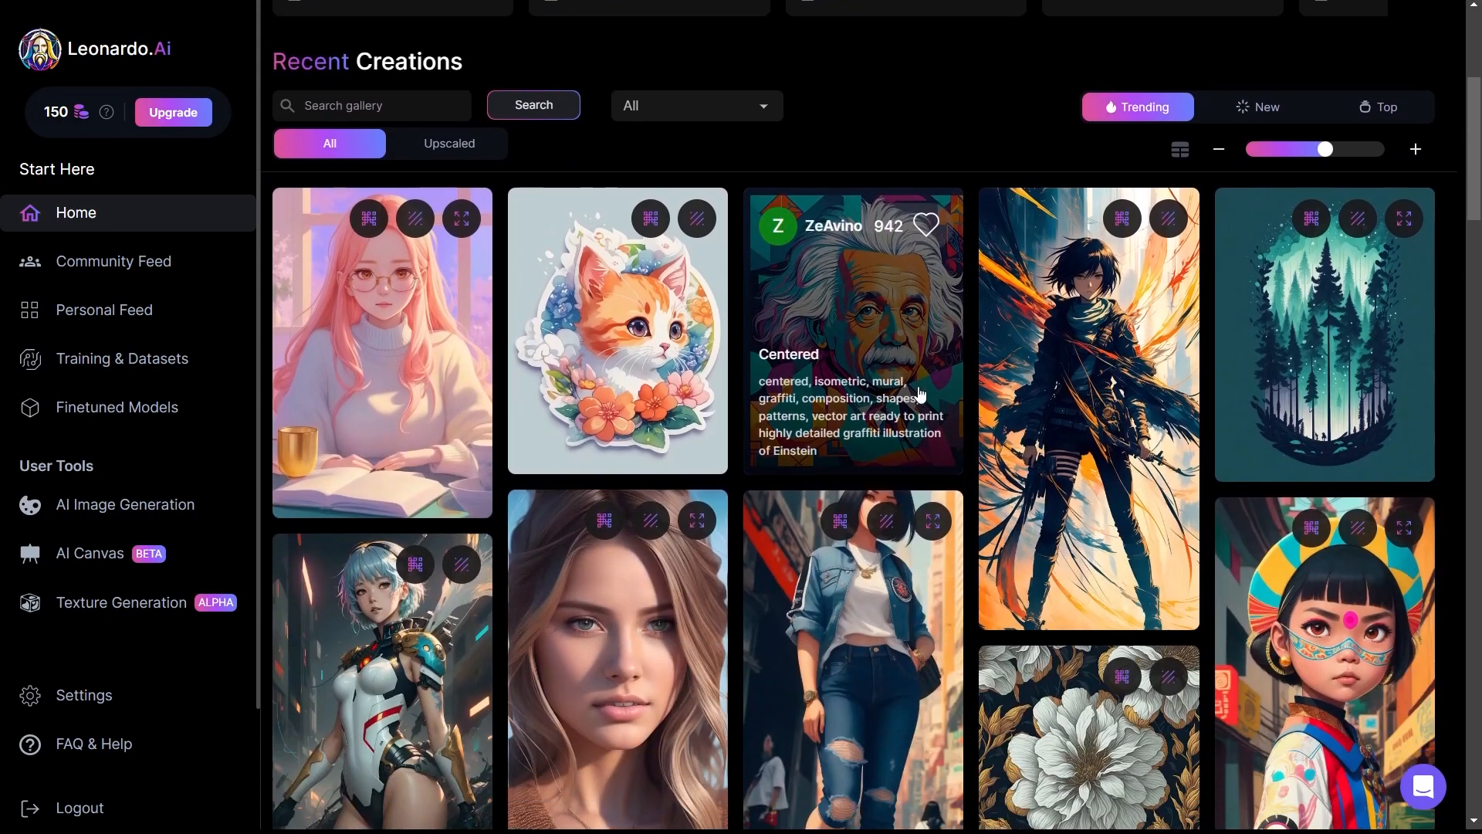
{"action": "scroll", "coordinate": [1449, 345], "scroll_direction": "down", "scroll_amount": 12}
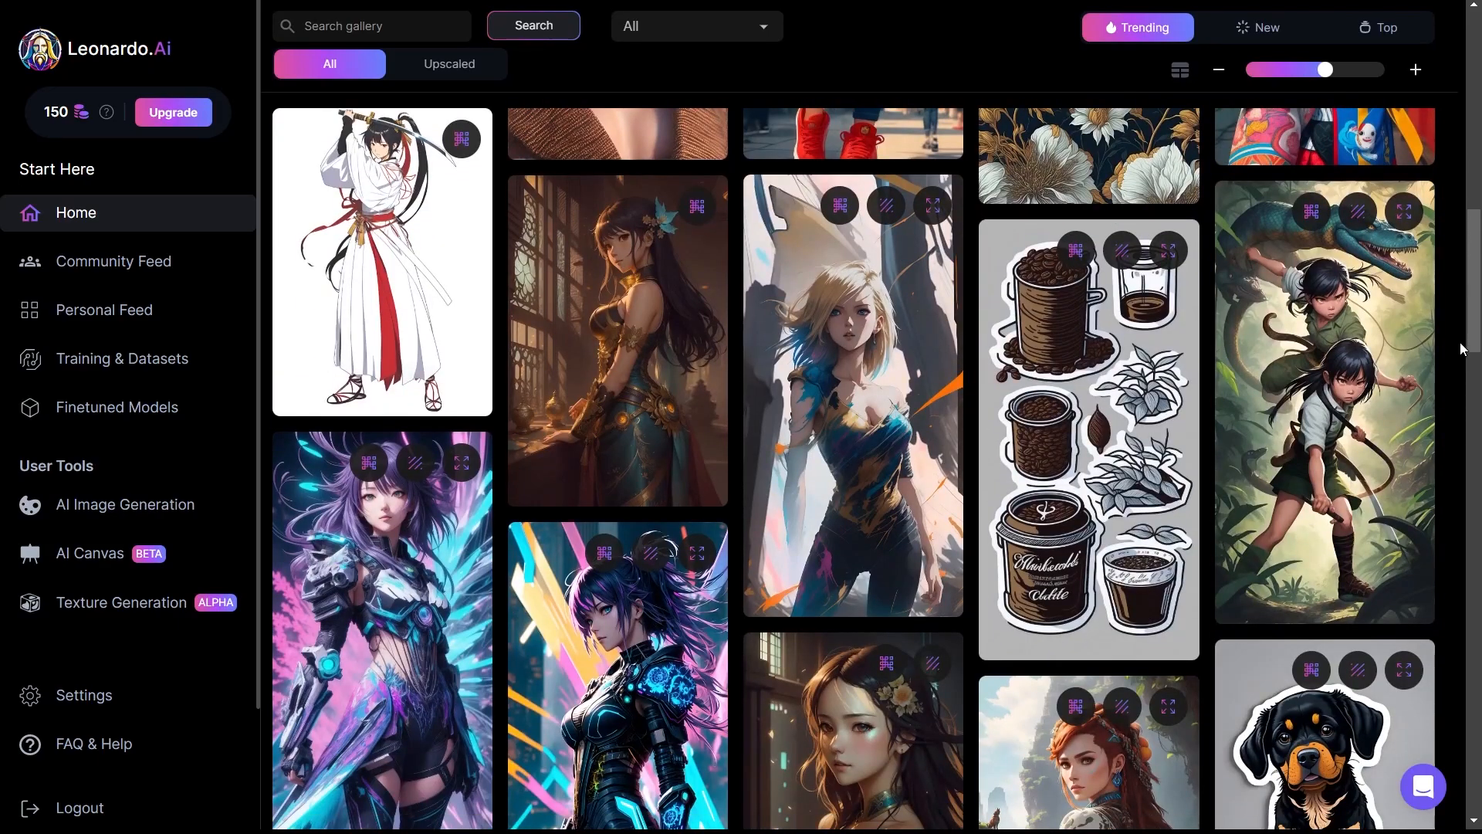
{"action": "scroll", "coordinate": [1462, 349], "scroll_direction": "down", "scroll_amount": 10}
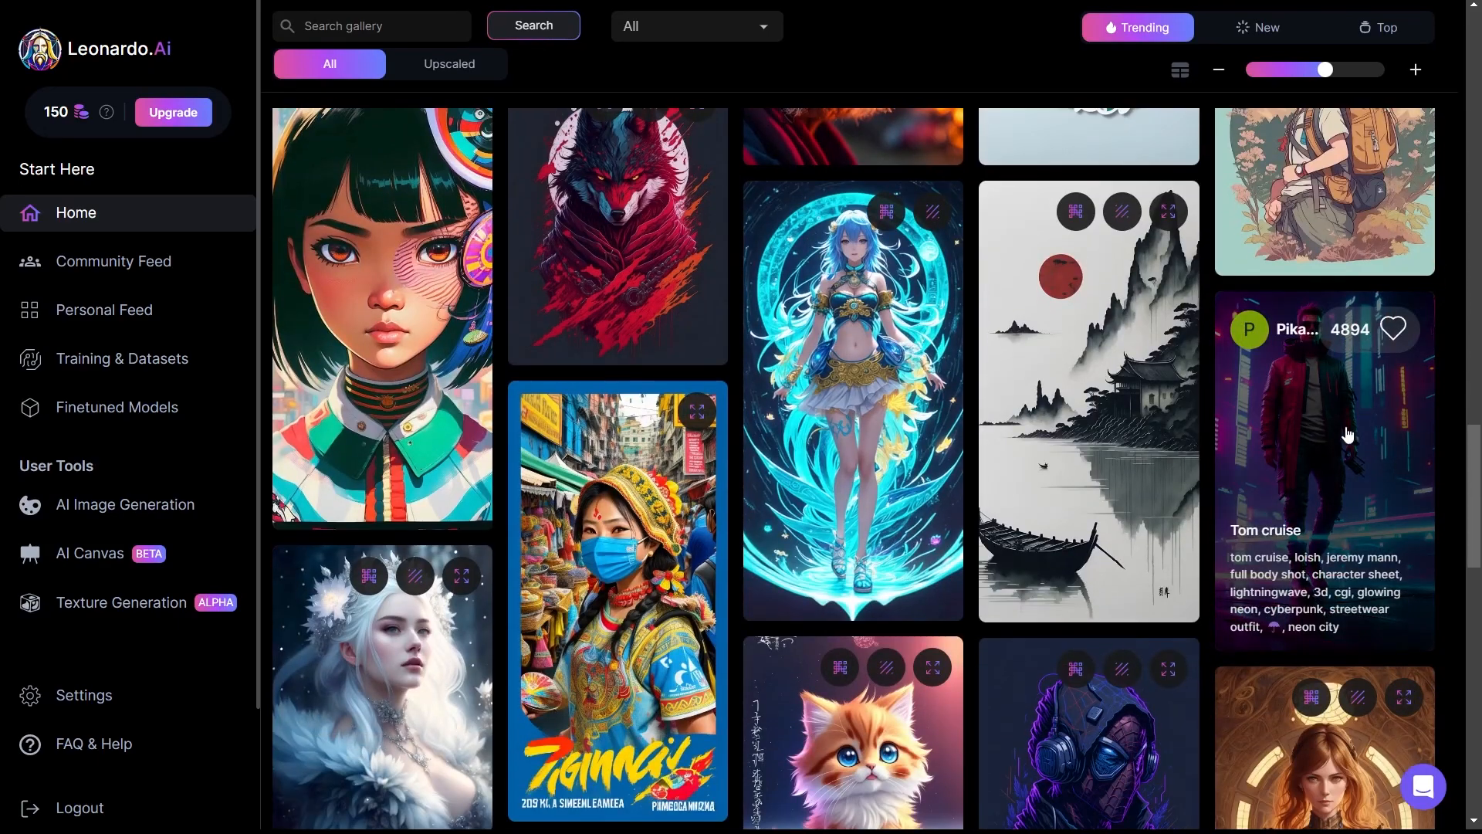
{"action": "left_click", "coordinate": [1348, 433]}
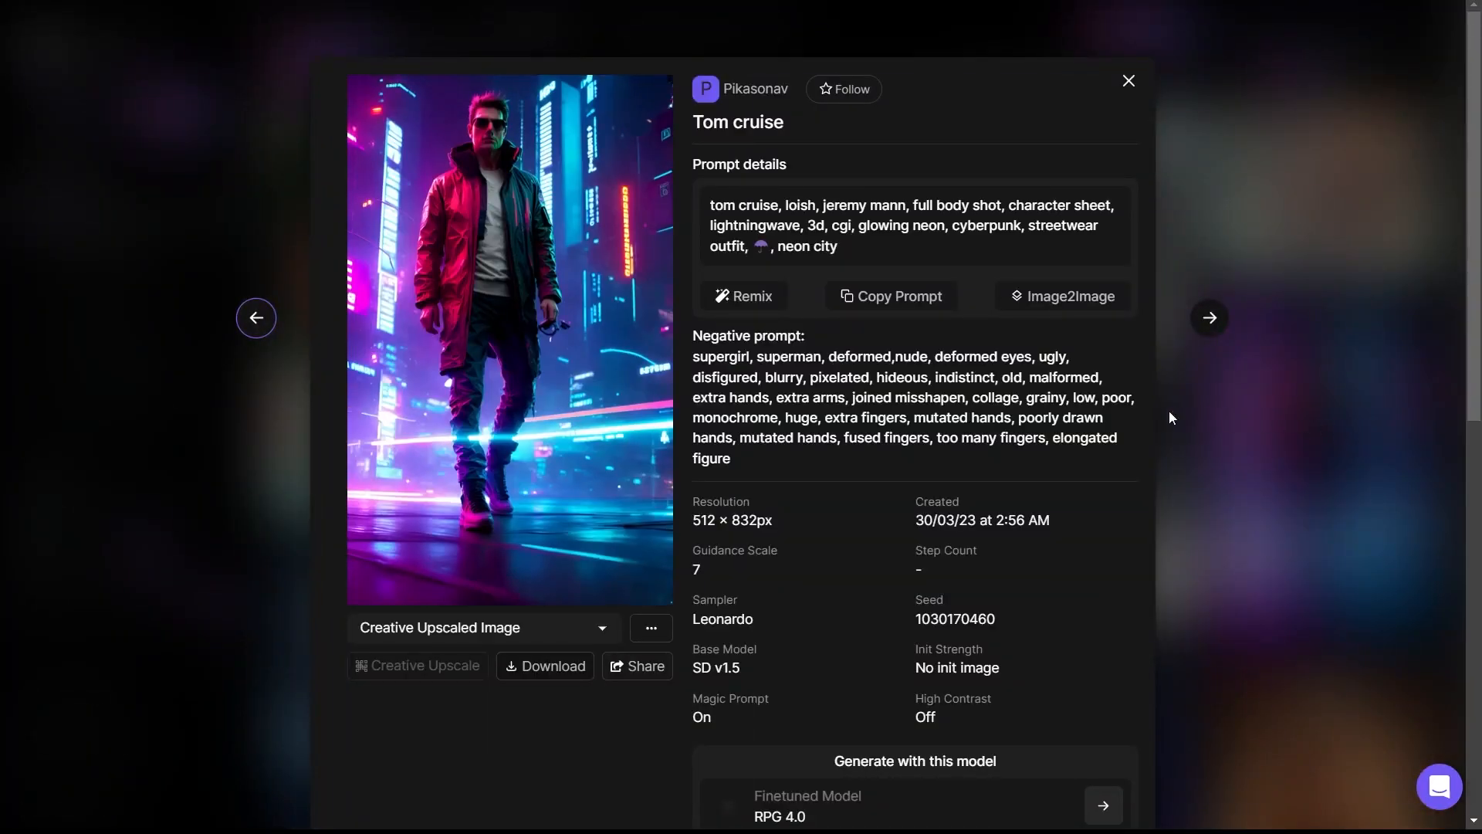
{"action": "left_click", "coordinate": [1129, 82]}
Open the "Sticker" image of the masked street vendor from the gallery, examine its prompt and generation settings, and close it
{"action": "scroll", "coordinate": [1027, 301], "scroll_direction": "down", "scroll_amount": 4}
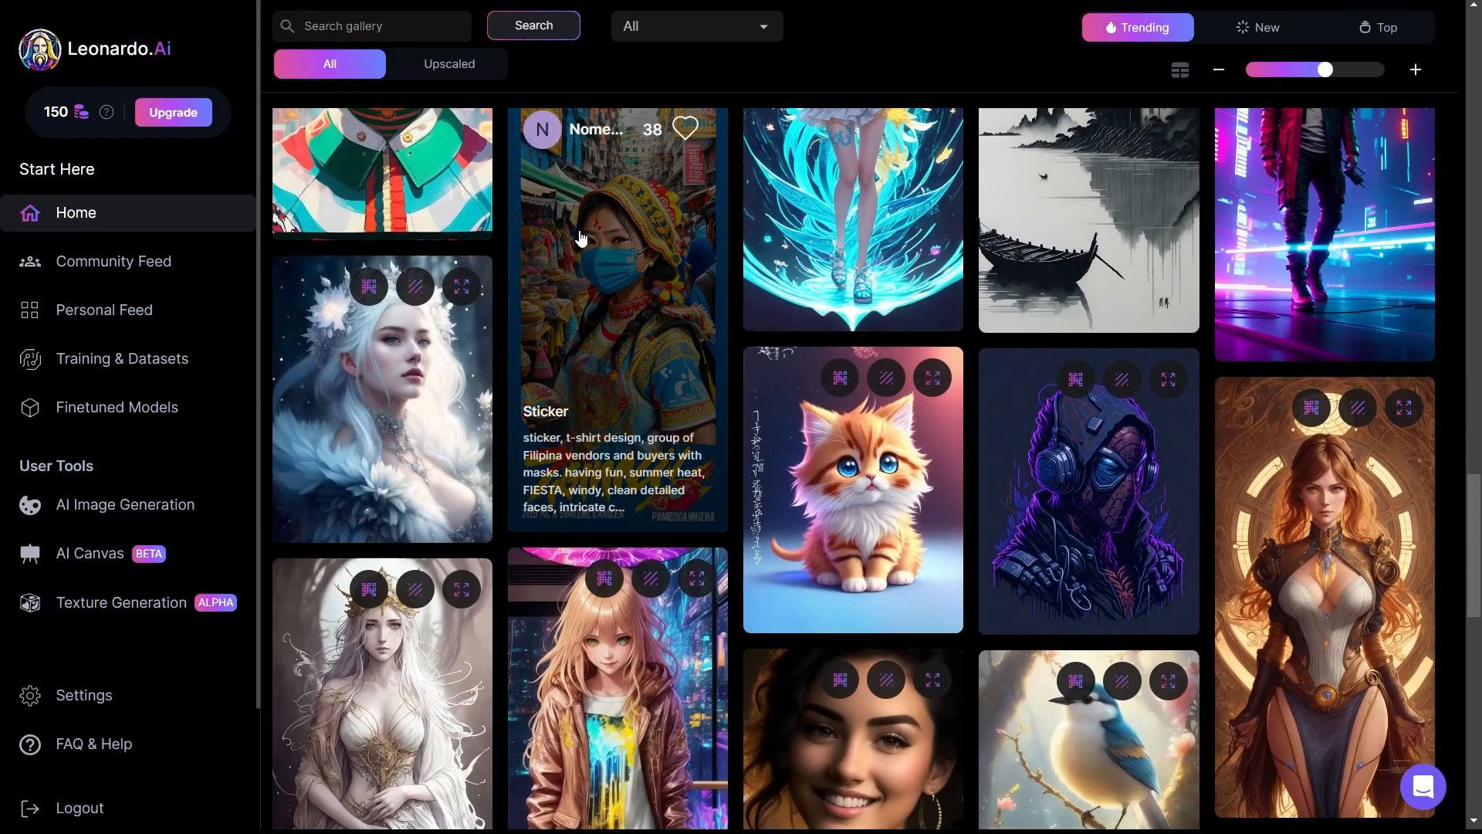
{"action": "left_click", "coordinate": [581, 238]}
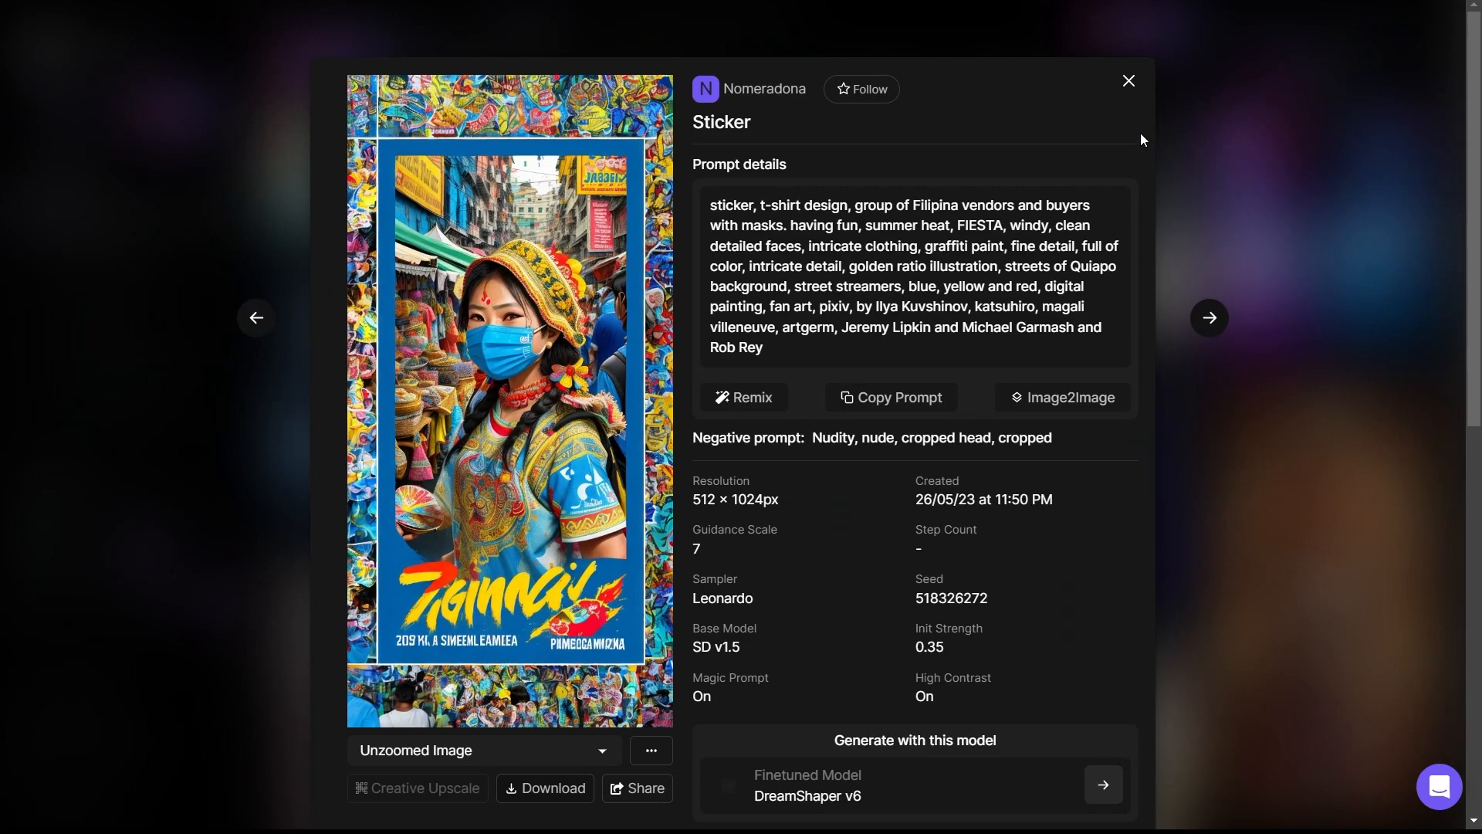
{"action": "left_click", "coordinate": [1129, 80]}
Find the "Muted chinese ink painting" creation further along the gallery, view its prompt details and close them
{"action": "scroll", "coordinate": [970, 292], "scroll_direction": "down", "scroll_amount": 15}
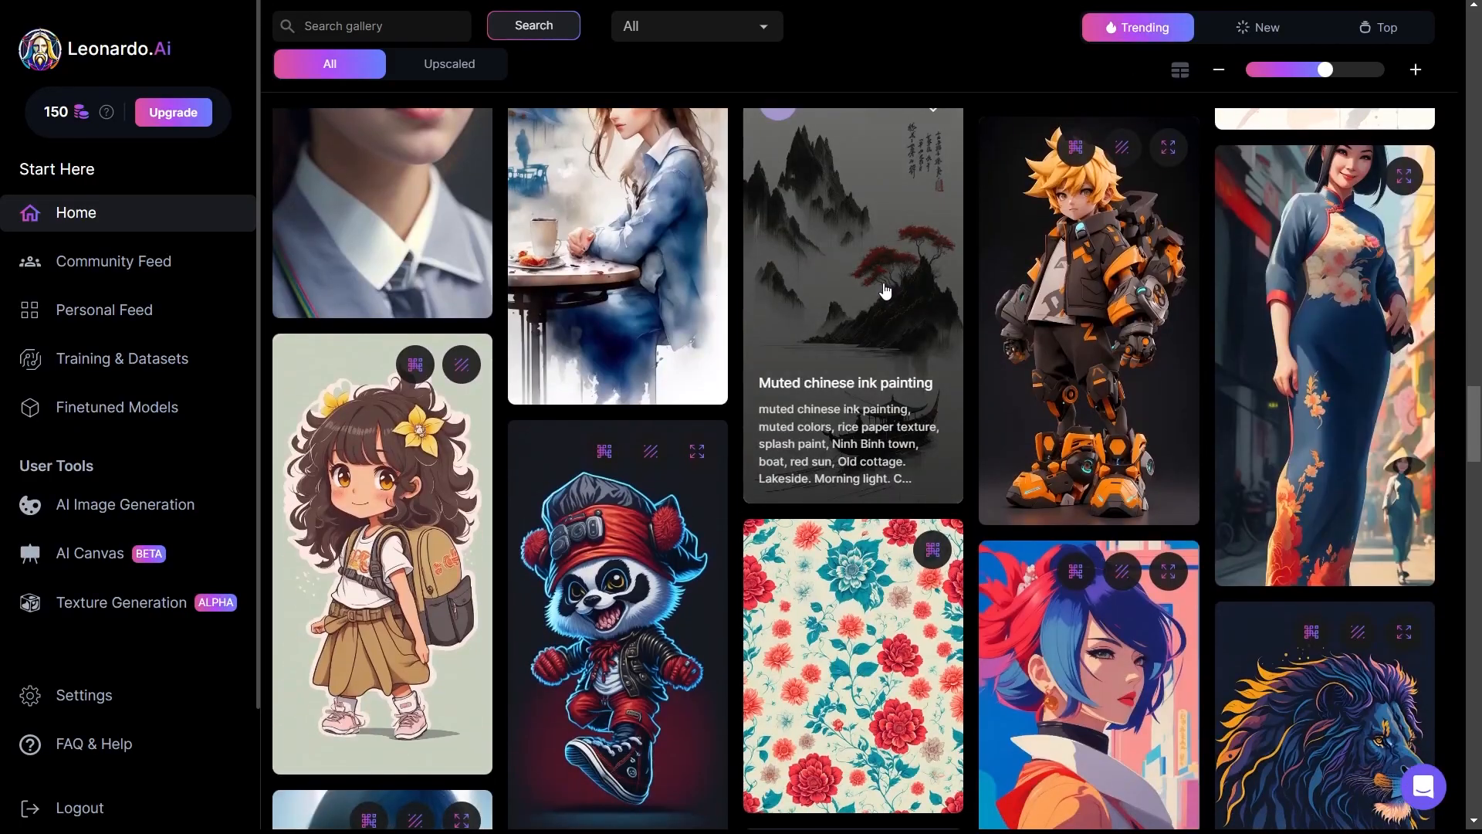
{"action": "left_click", "coordinate": [886, 291]}
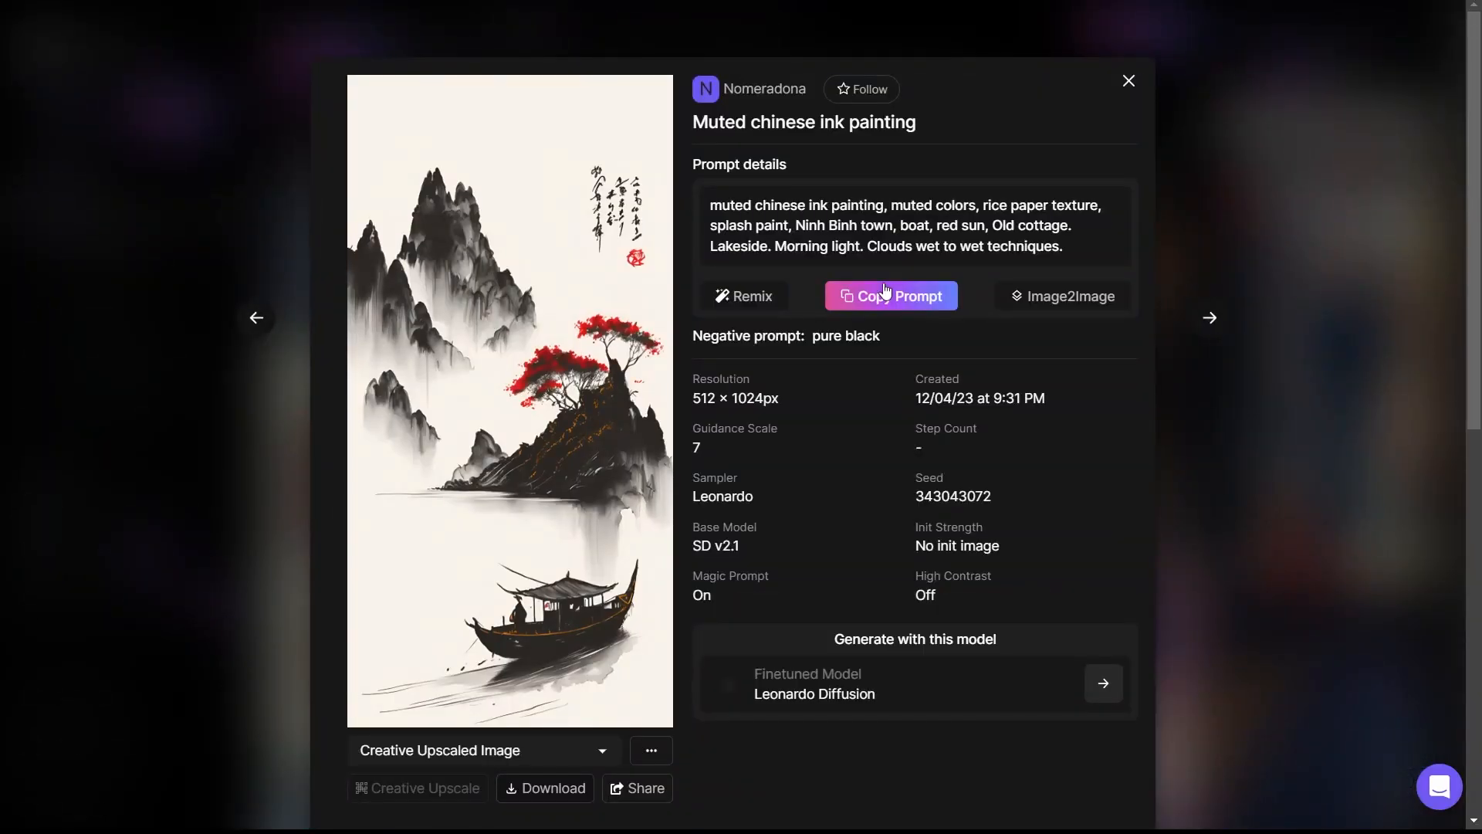
{"action": "left_click", "coordinate": [1129, 80]}
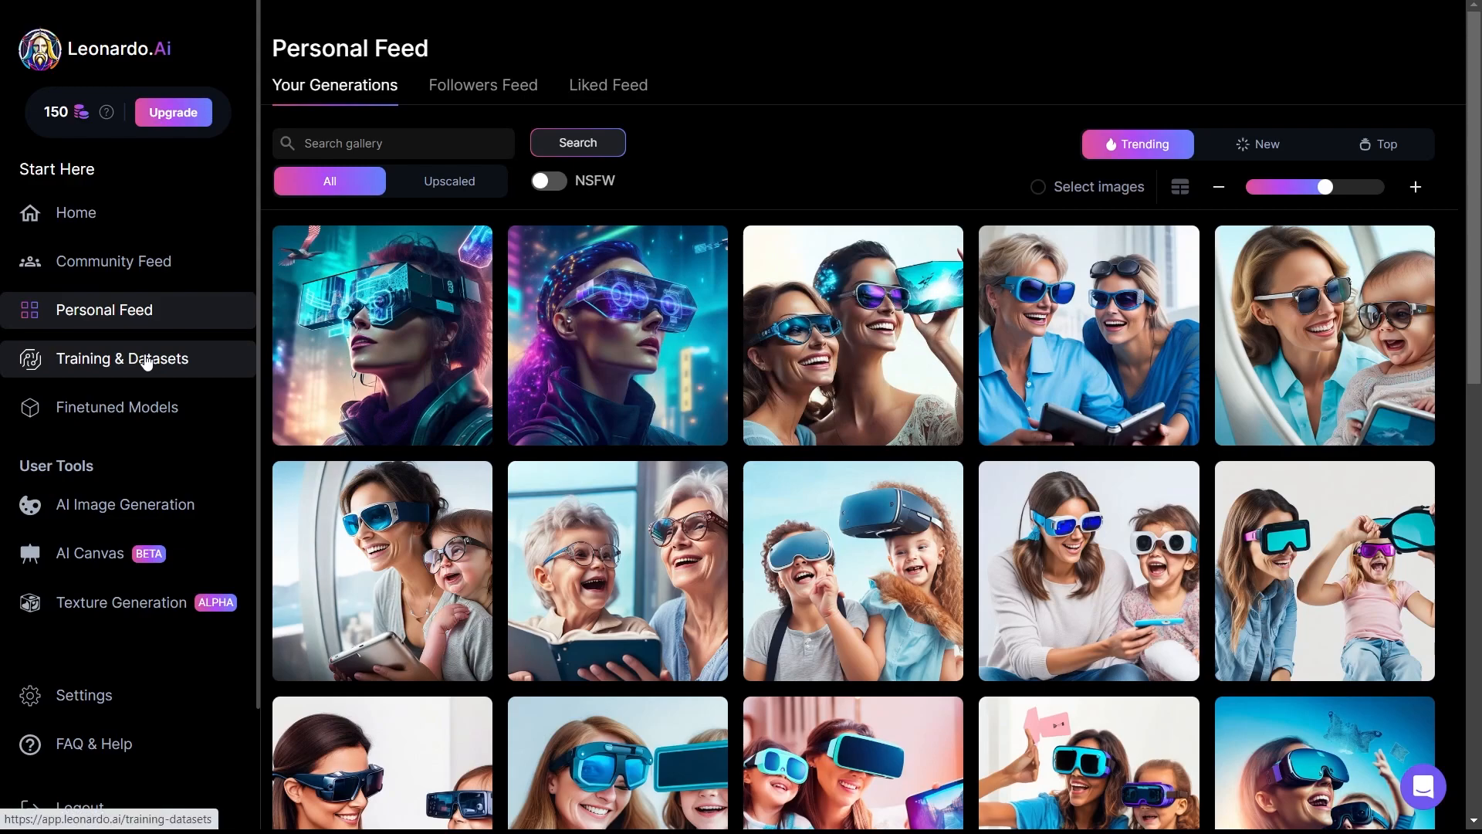
Look through the generated images in the Personal Feed and open the Training & Datasets page
{"action": "scroll", "coordinate": [151, 361], "scroll_direction": "down", "scroll_amount": 6}
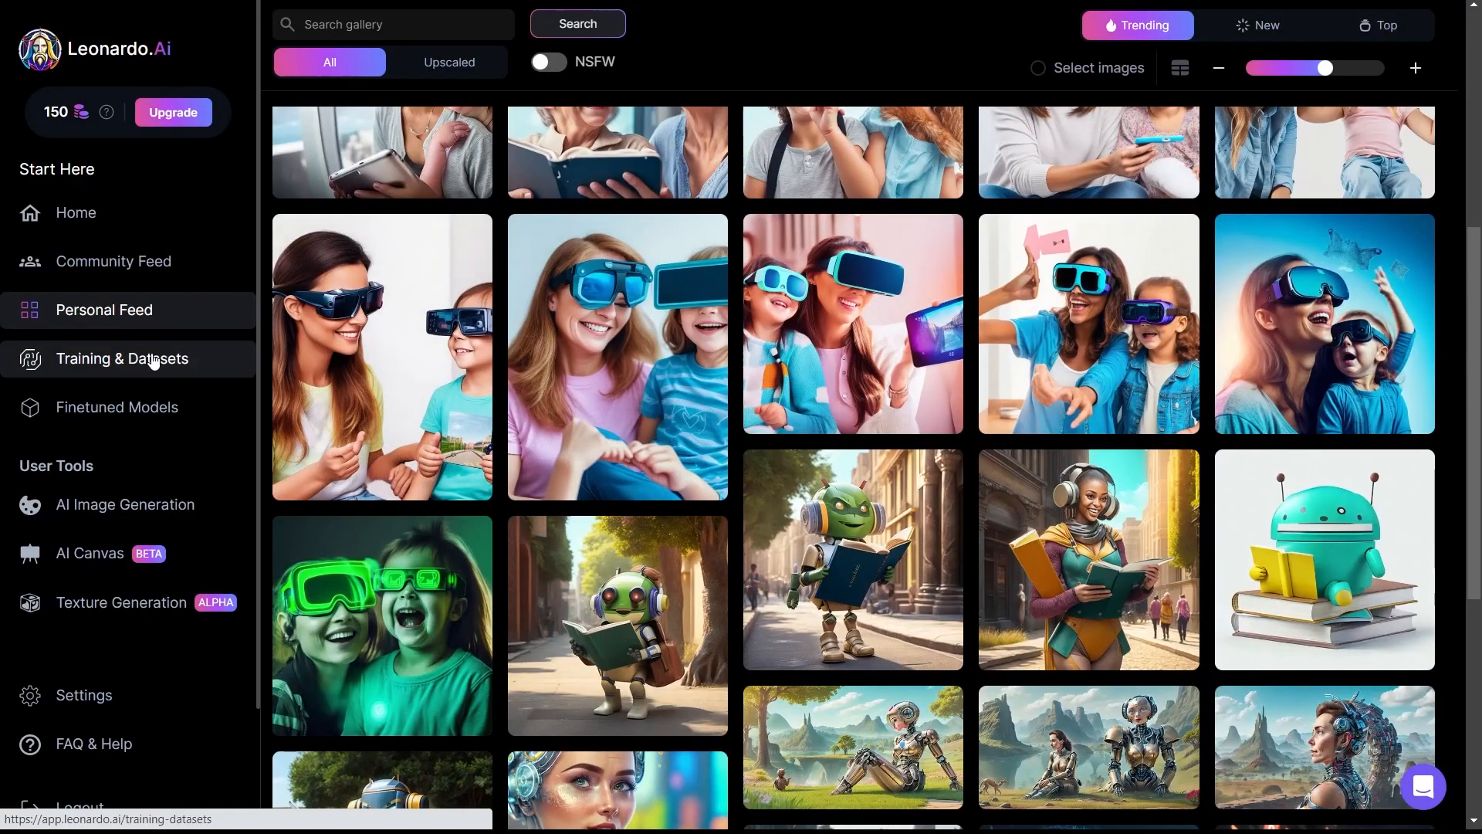
{"action": "left_click", "coordinate": [154, 361]}
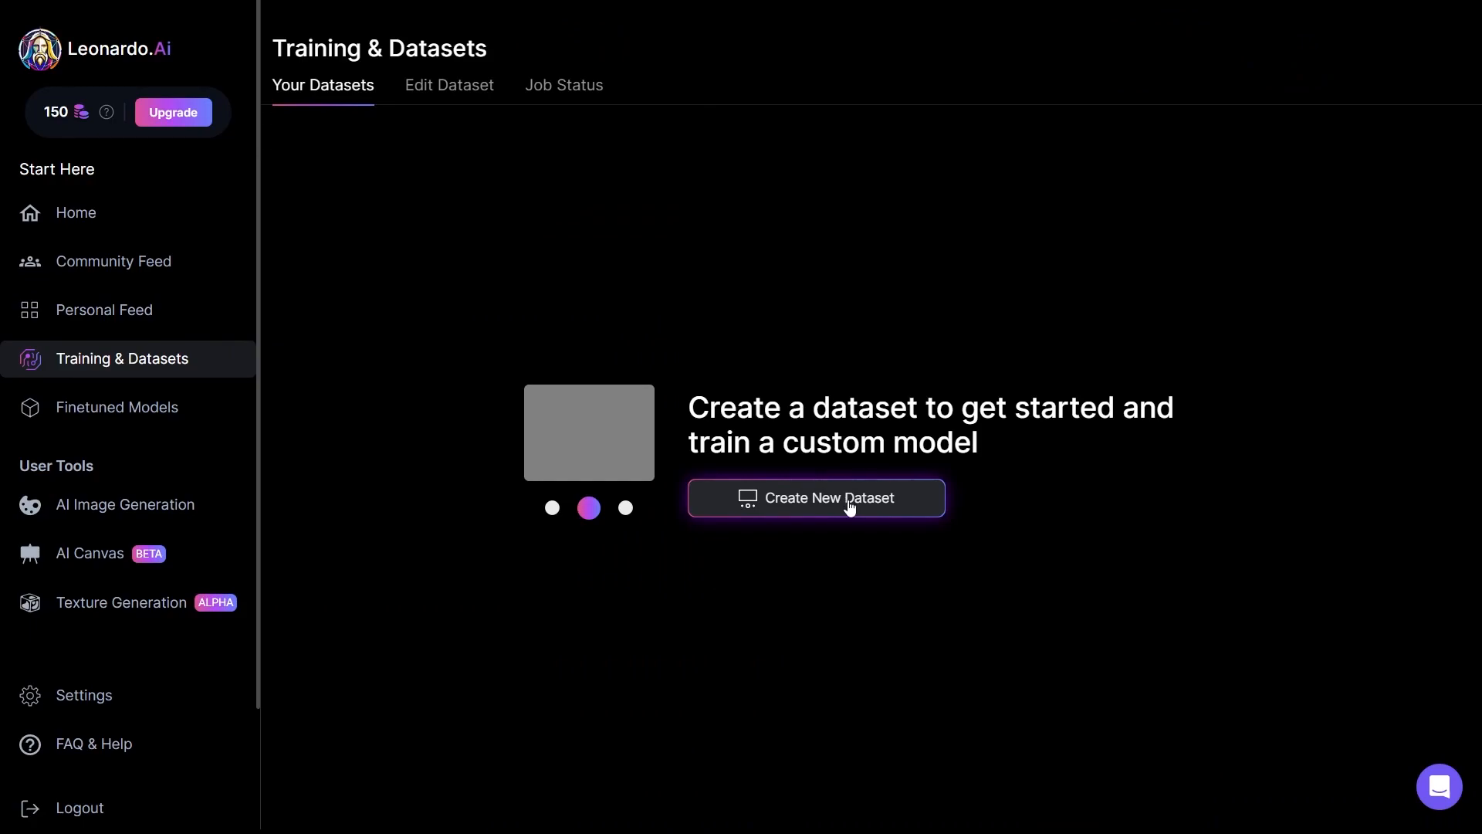
Browse the platform's Finetuned Models, examine the Pixel Art model's description and example images, and close its details
{"action": "left_click", "coordinate": [65, 407]}
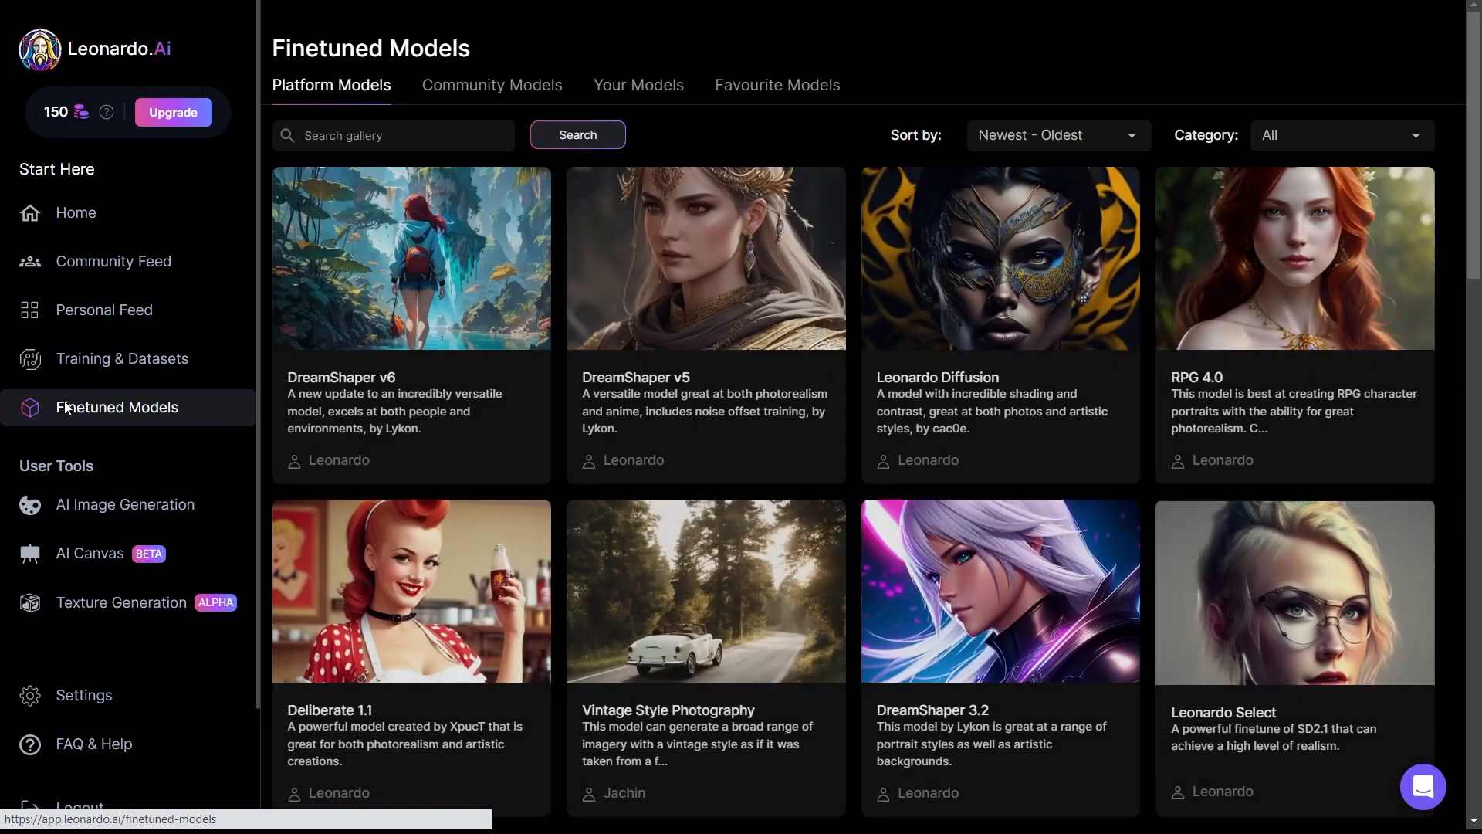
{"action": "scroll", "coordinate": [830, 434], "scroll_direction": "down", "scroll_amount": 5}
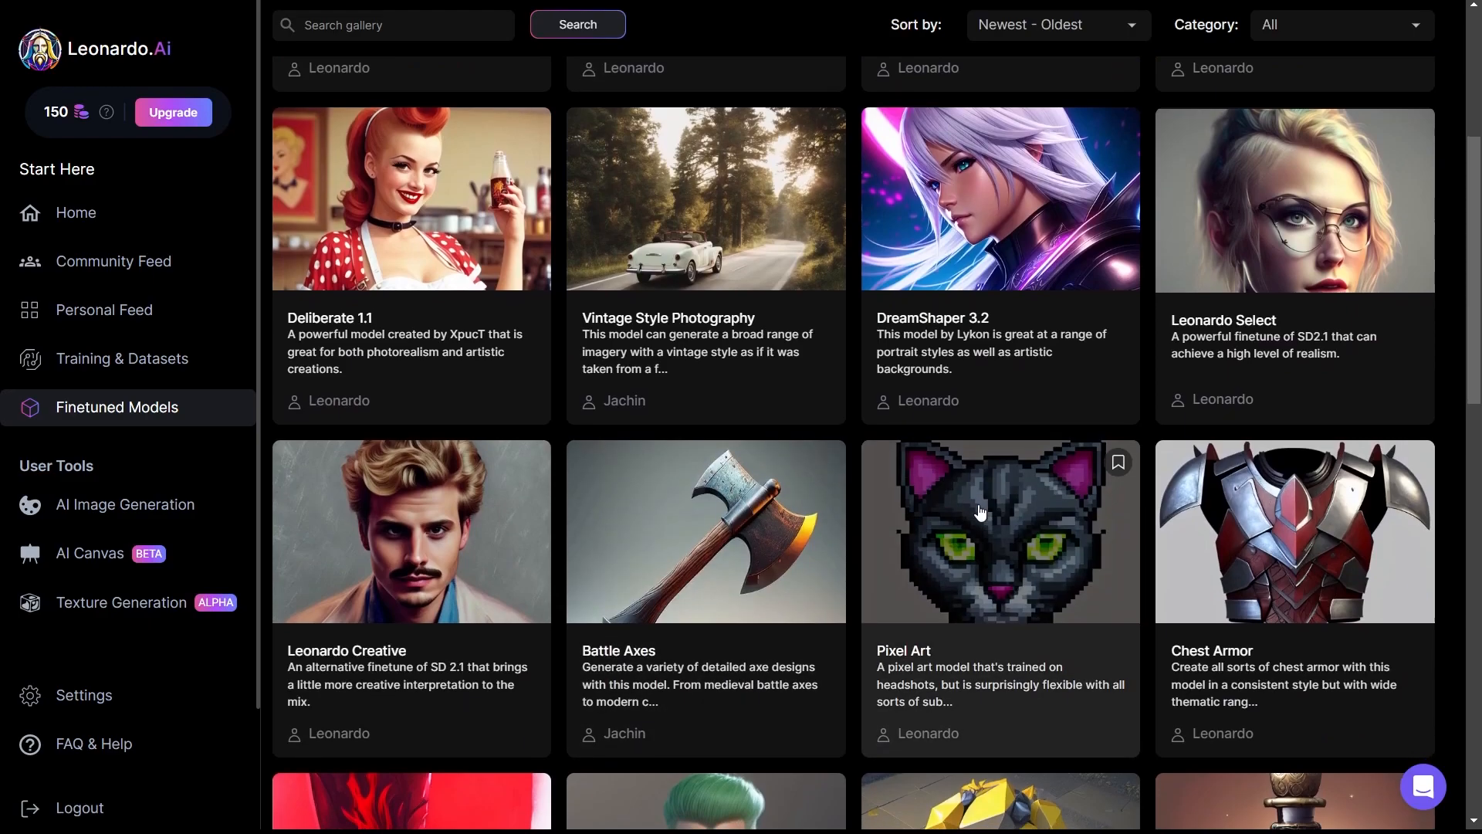
{"action": "scroll", "coordinate": [977, 506], "scroll_direction": "down", "scroll_amount": 1}
{"action": "left_click", "coordinate": [995, 387]}
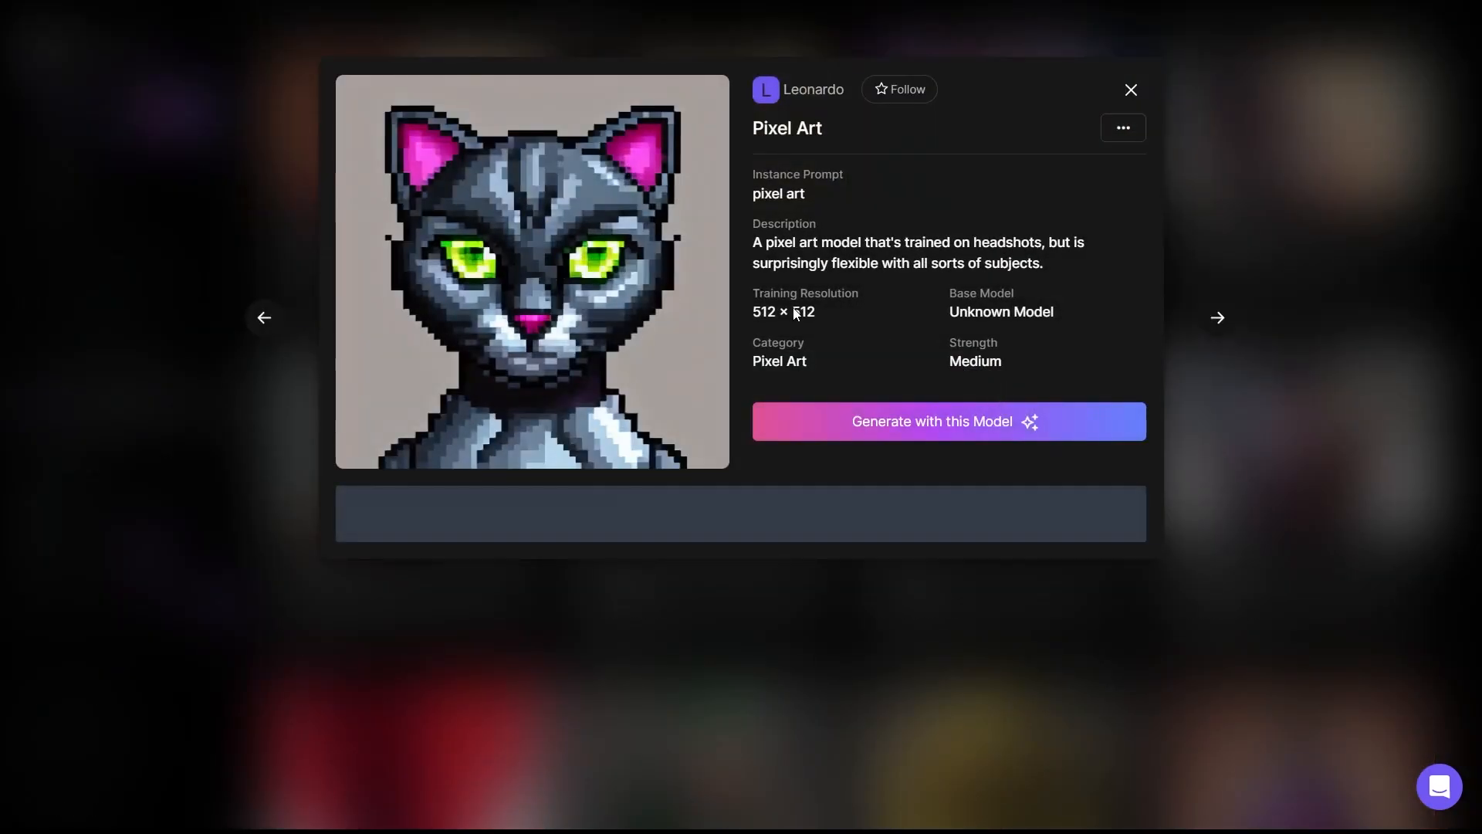
{"action": "scroll", "coordinate": [962, 432], "scroll_direction": "down", "scroll_amount": 2}
{"action": "scroll", "coordinate": [962, 433], "scroll_direction": "up", "scroll_amount": 2}
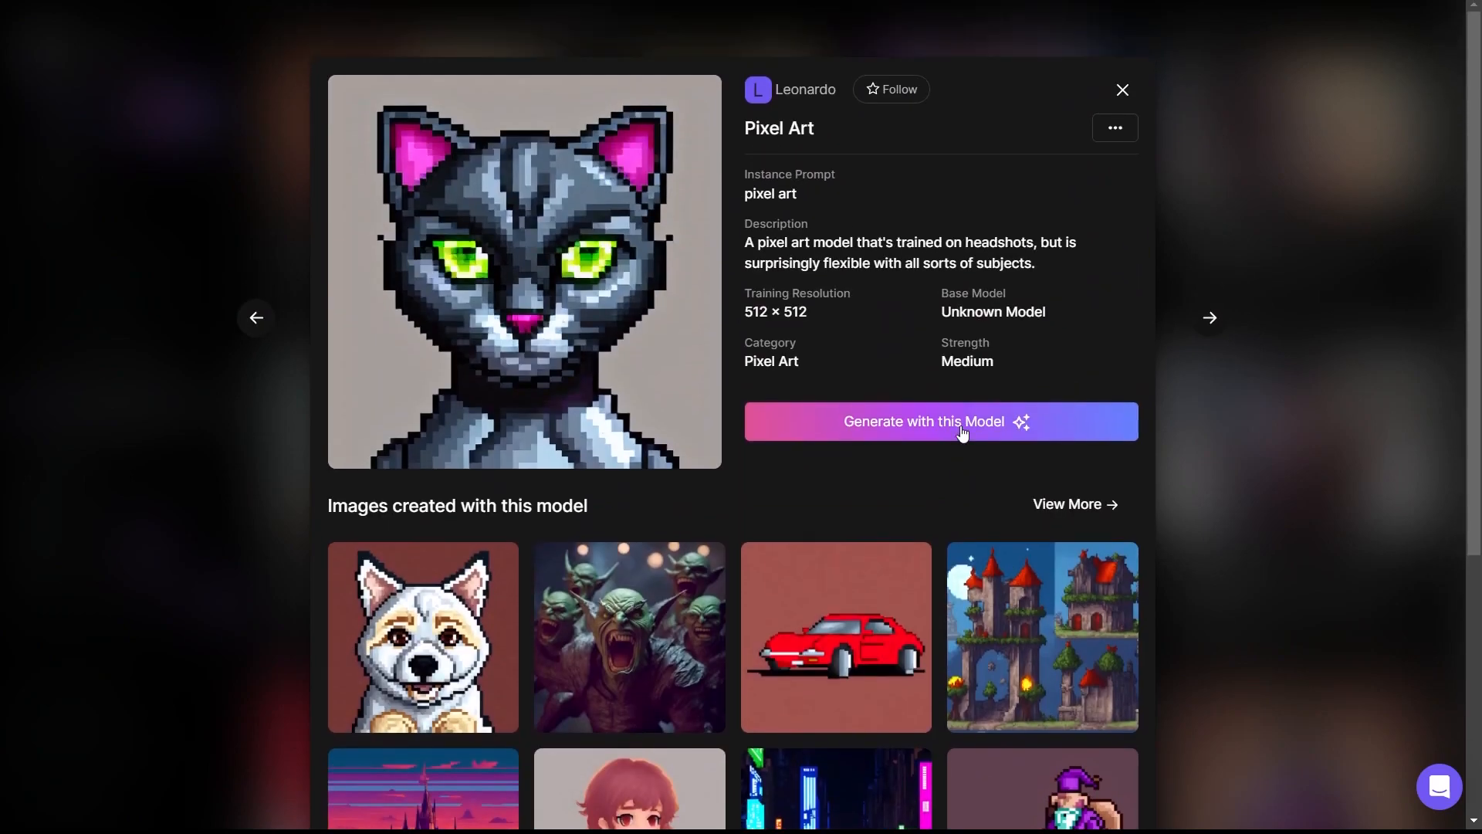
{"action": "left_click", "coordinate": [1119, 90]}
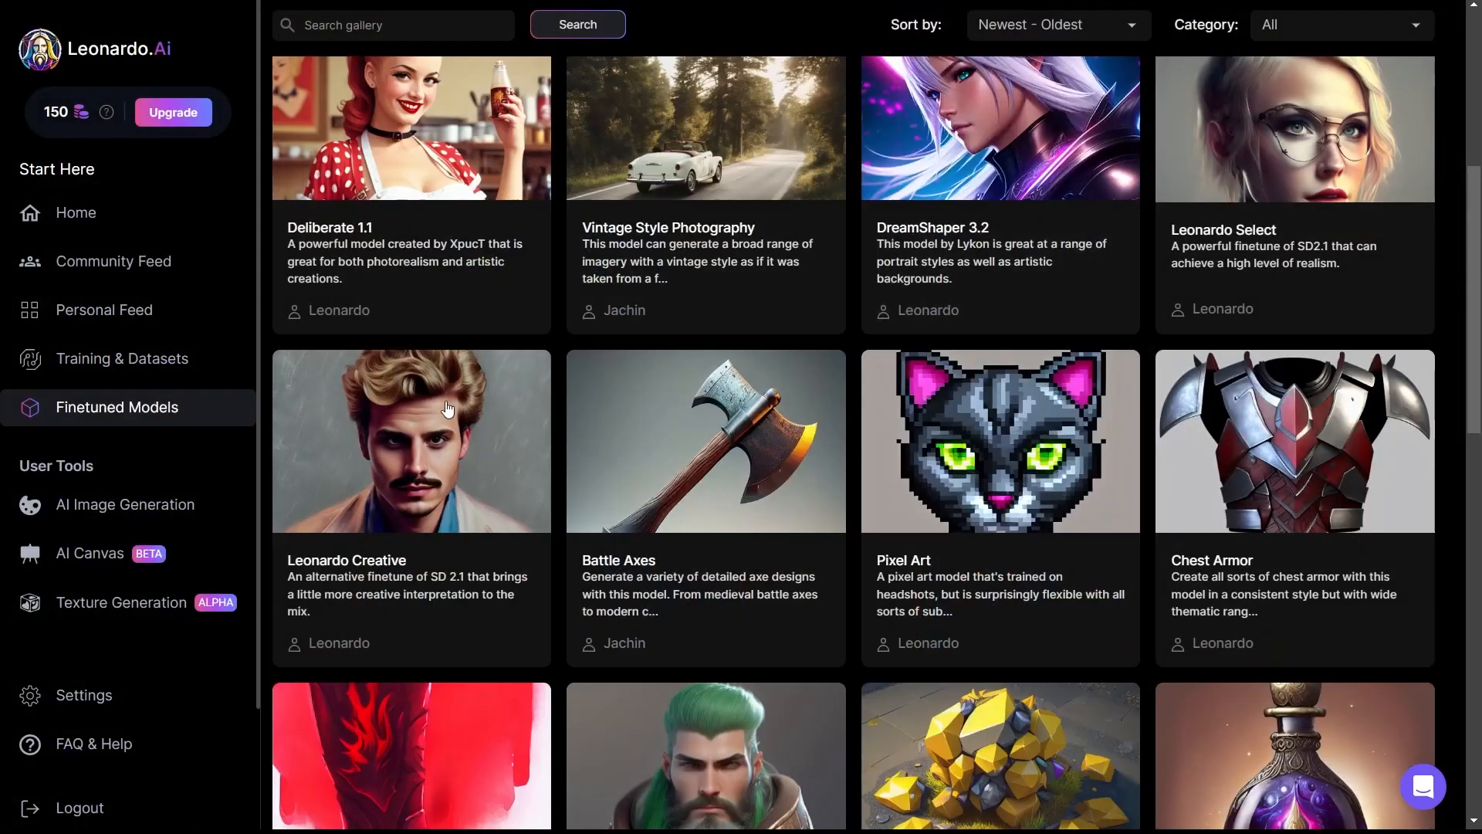
Open the AI Image Generation and AI Canvas tools, and return to the Leonardo.Ai home page
{"action": "left_click", "coordinate": [123, 506]}
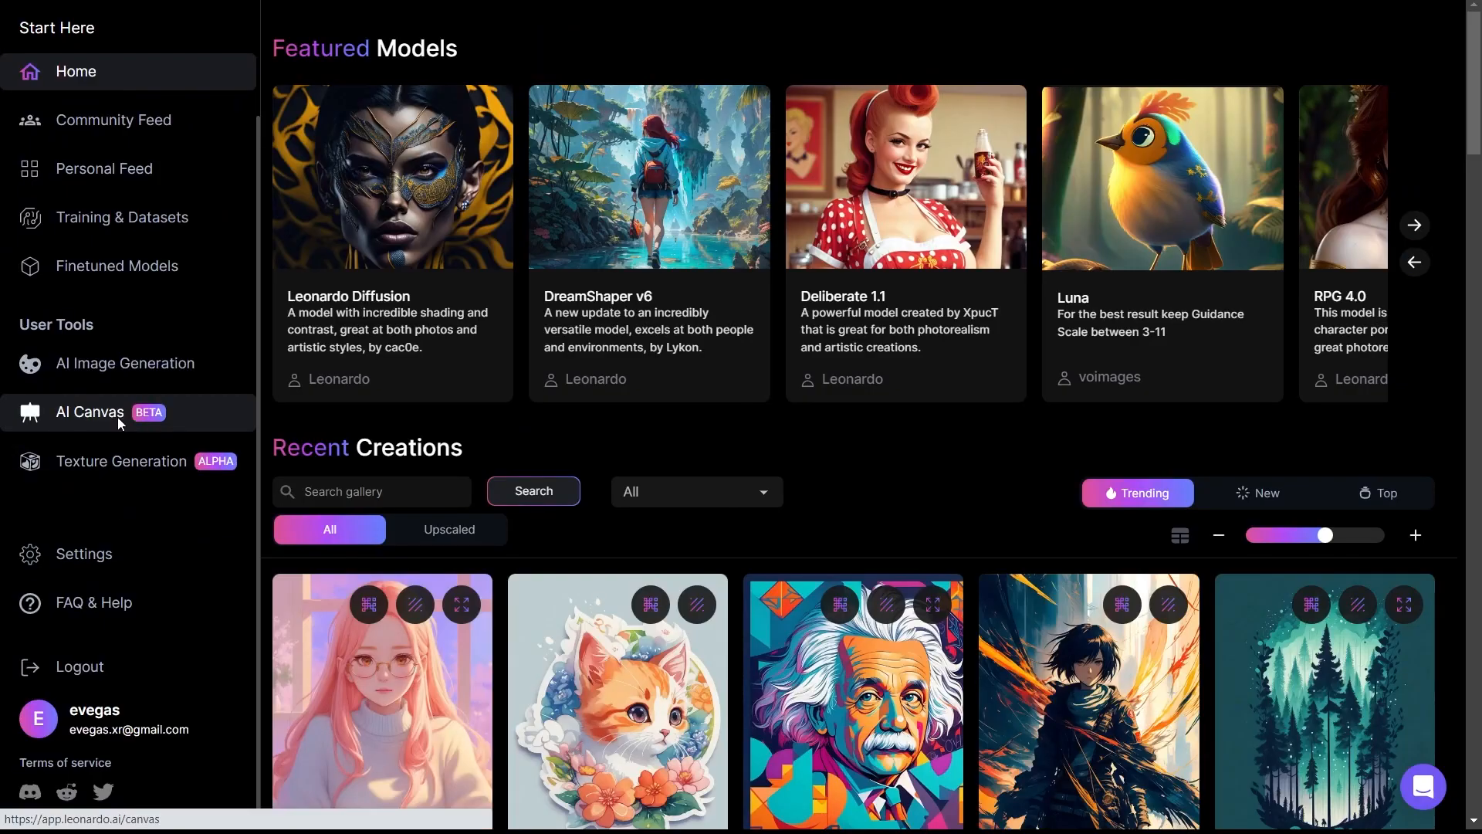
{"action": "left_click", "coordinate": [124, 413]}
{"action": "left_click", "coordinate": [108, 41]}
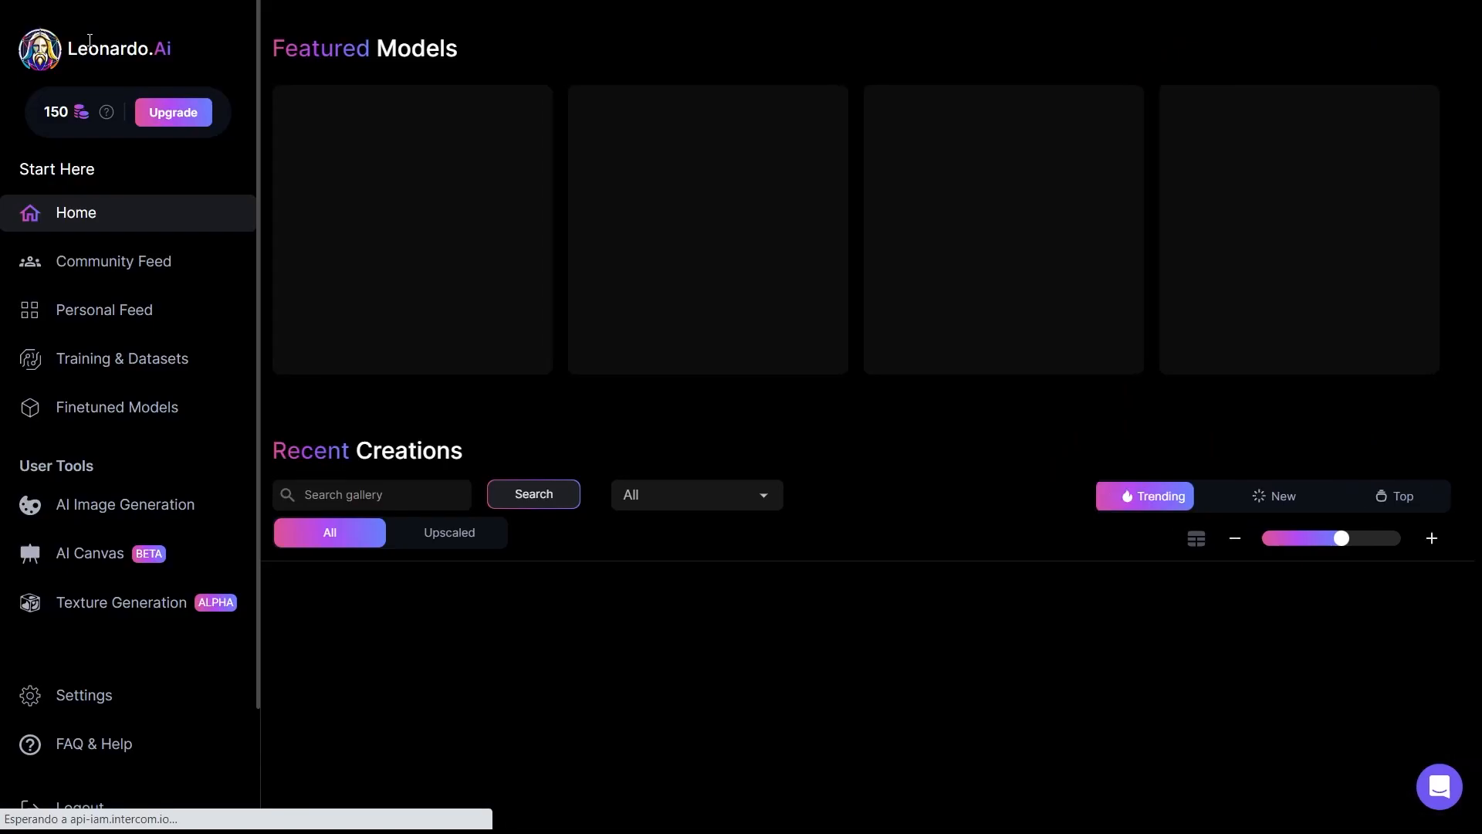
Open the 3D Texture Generation page and return to the home page
{"action": "left_click", "coordinate": [78, 610]}
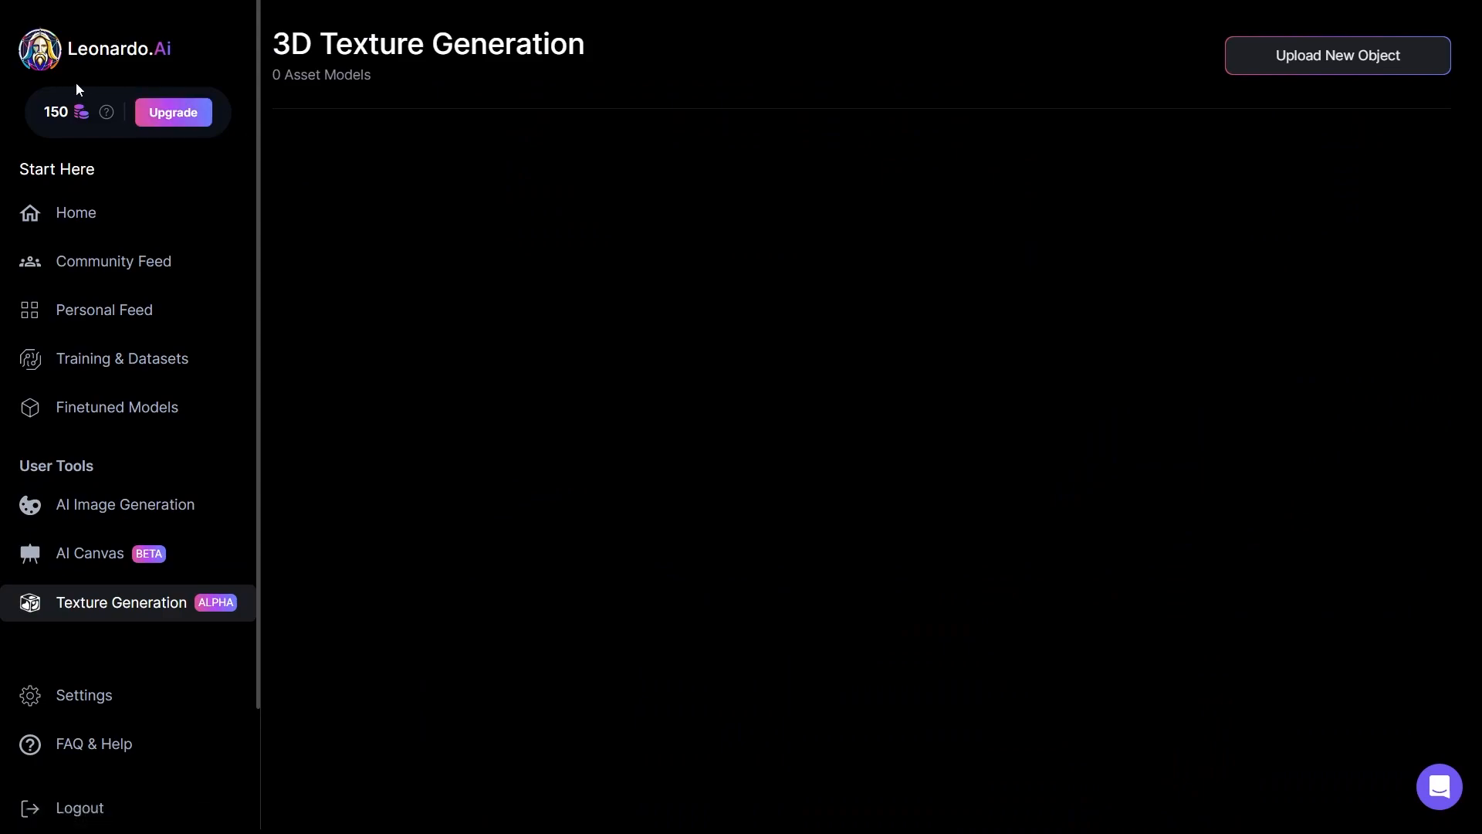
{"action": "left_click", "coordinate": [73, 223]}
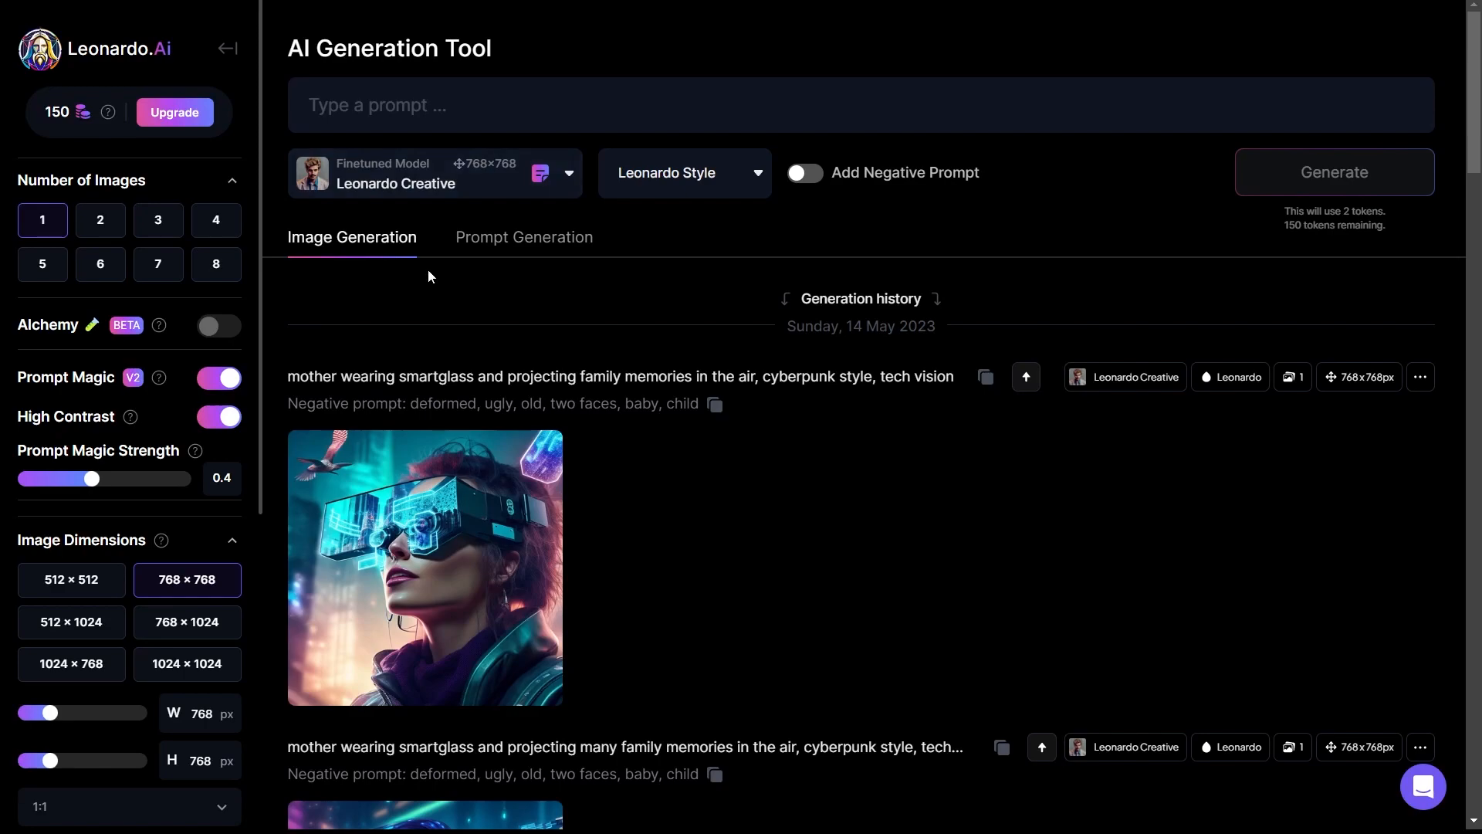
Enter the image prompt "tree of life in flames, clear sky with phoenix in the distance, elden ring game scene, octane, unreal engine, realistic image"
{"action": "left_click", "coordinate": [436, 113]}
{"action": "type", "text": "te"}
{"action": "key", "text": "BackSpace"}
{"action": "type", "text": "ree of"}
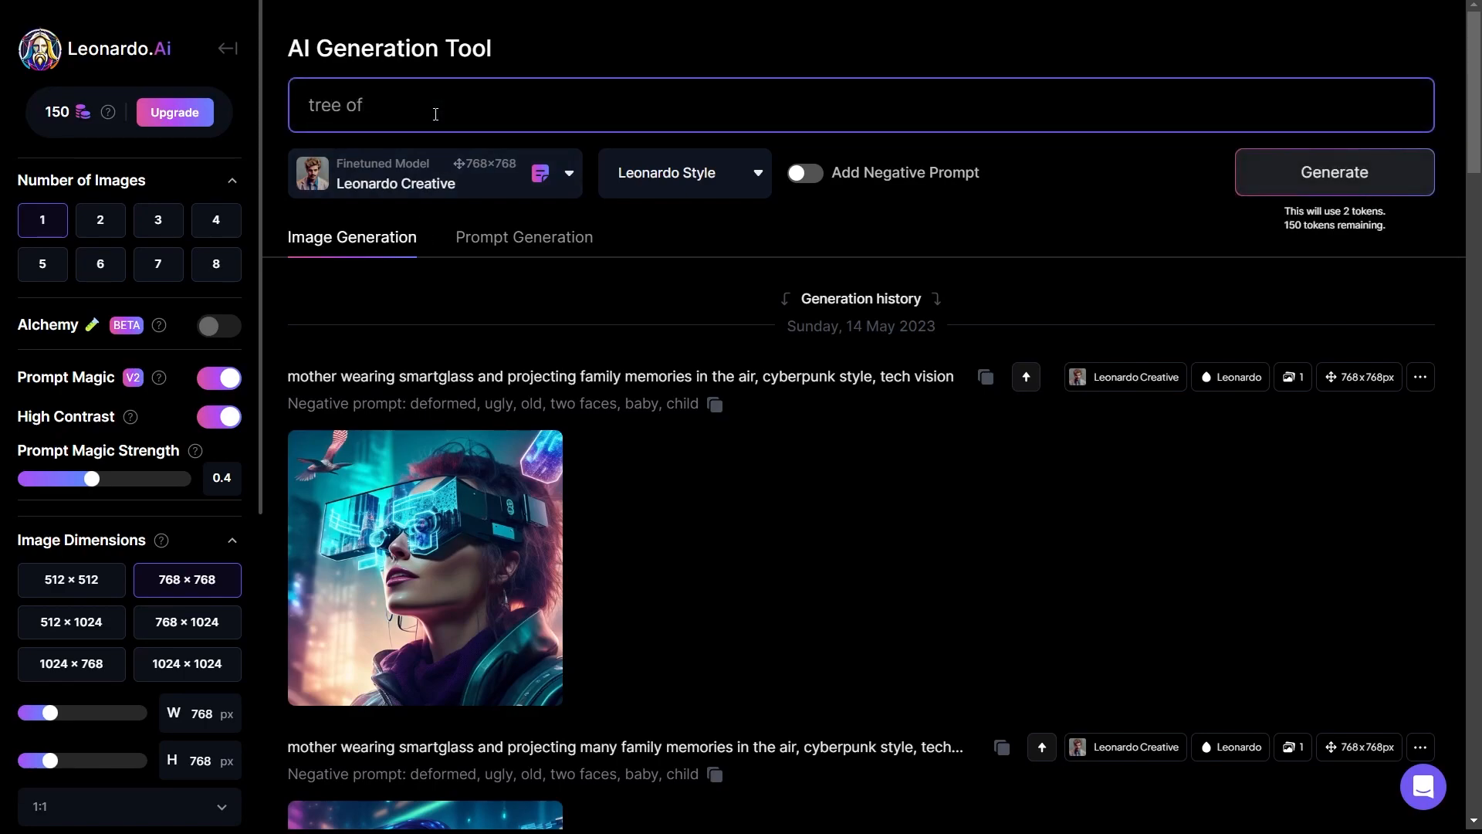
{"action": "type", "text": " life in fl"}
{"action": "key", "text": "BackSpace"}
{"action": "key", "text": "BackSpace"}
{"action": "key", "text": "BackSpace"}
{"action": "key", "text": "BackSpace"}
{"action": "key", "text": "BackSpace"}
{"action": "key", "text": "BackSpace"}
{"action": "key", "text": "BackSpace"}
{"action": "type", "text": "fe in flames, clear sky with phonex"}
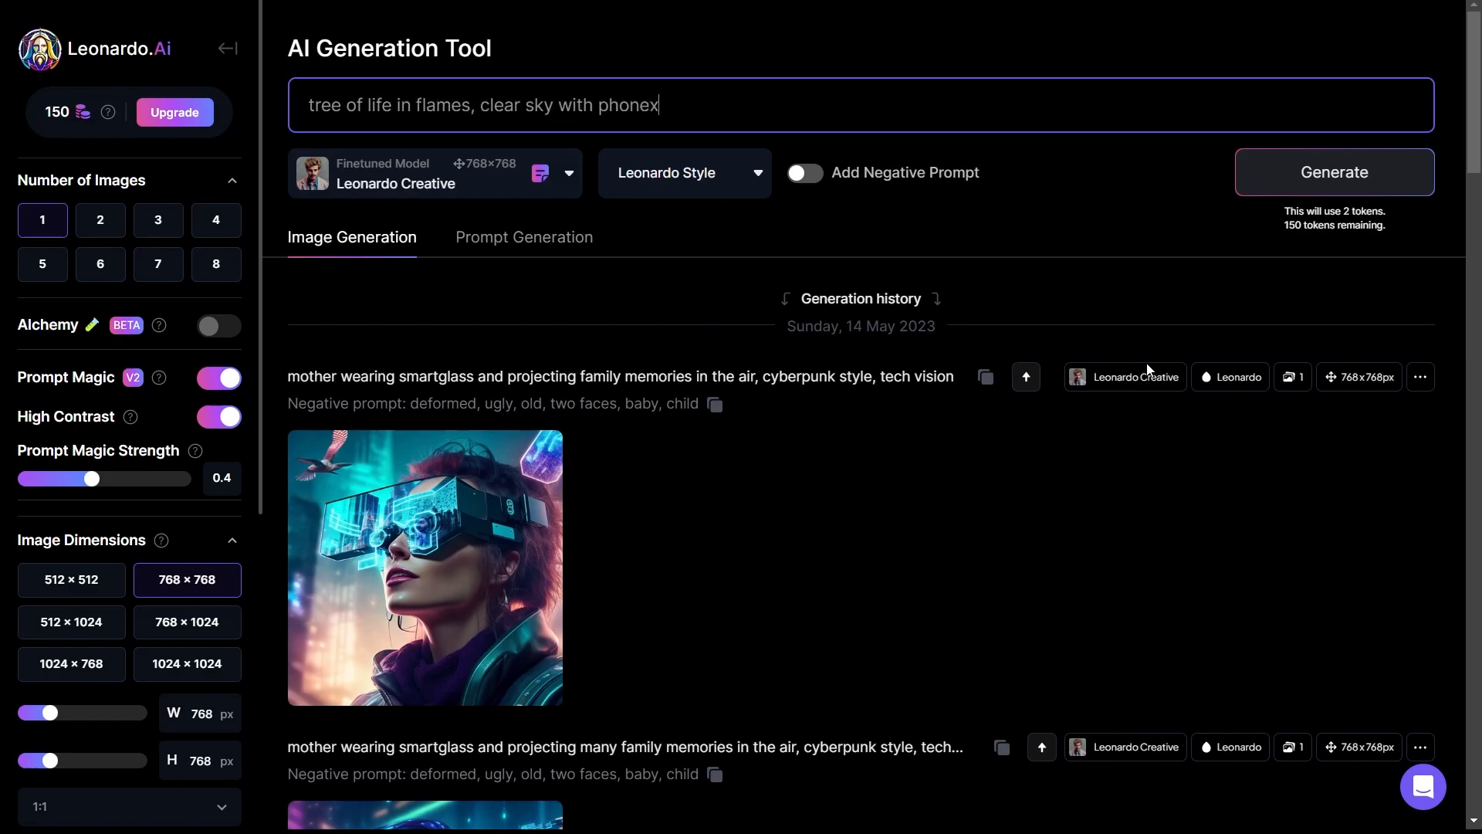
{"action": "type", "text": "oenix in the distance, elden ring game scene, o"}
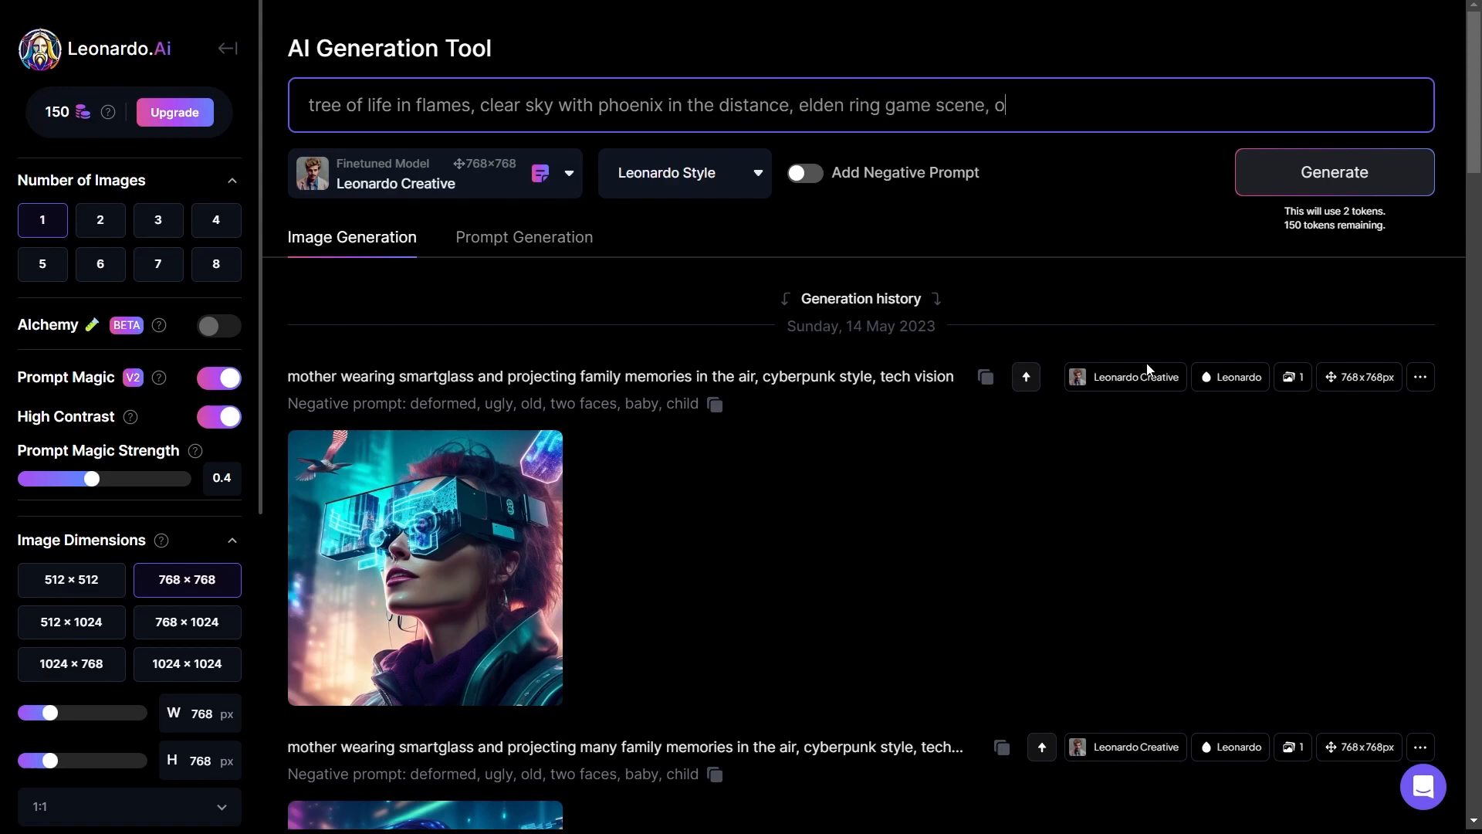
{"action": "type", "text": "ctane, unreal engine, real"}
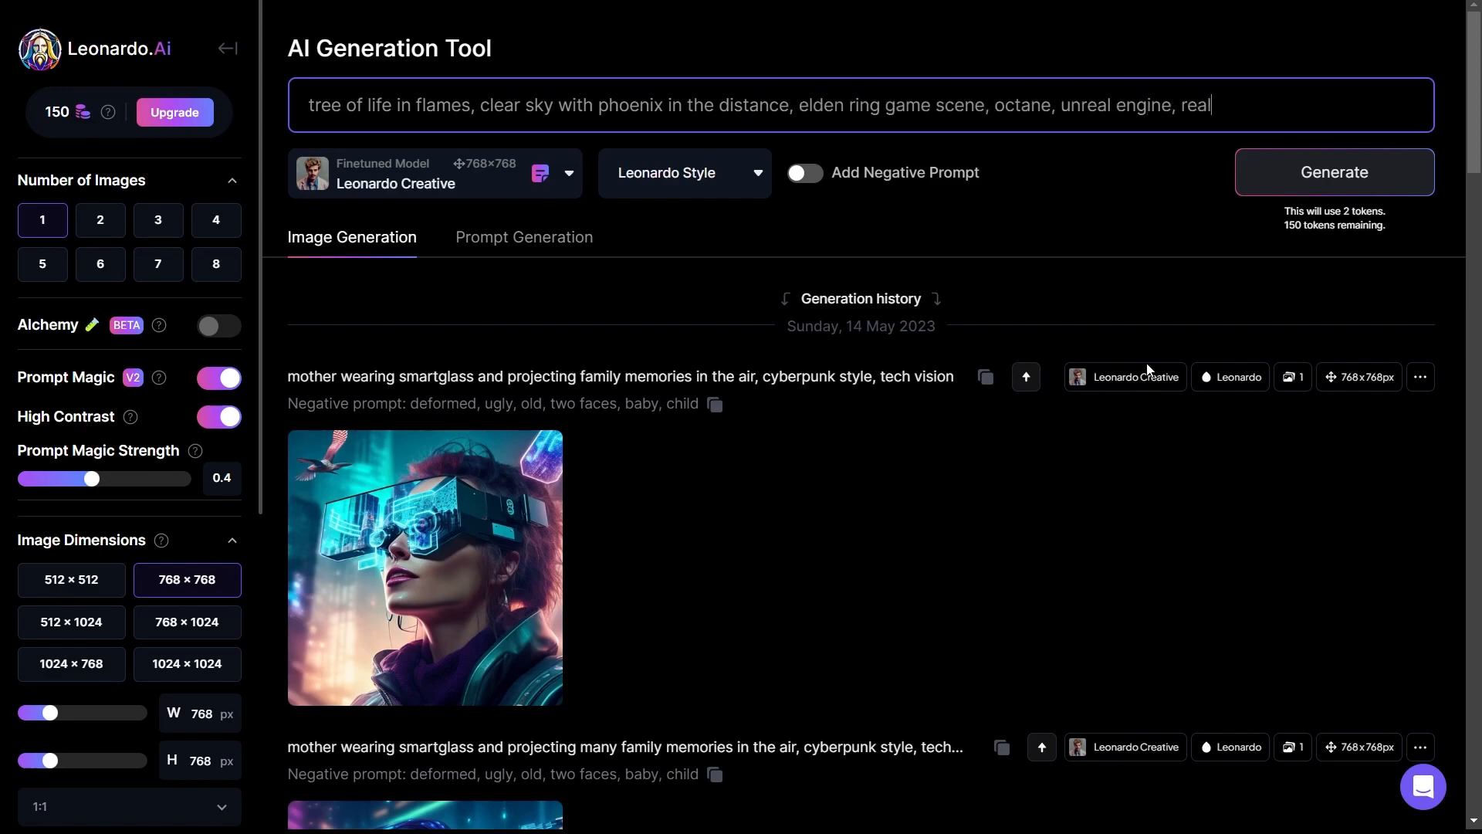
{"action": "type", "text": "istic image"}
Enable the negative prompt and shorten its text to "deformed, ugly, old"
{"action": "left_click", "coordinate": [811, 173]}
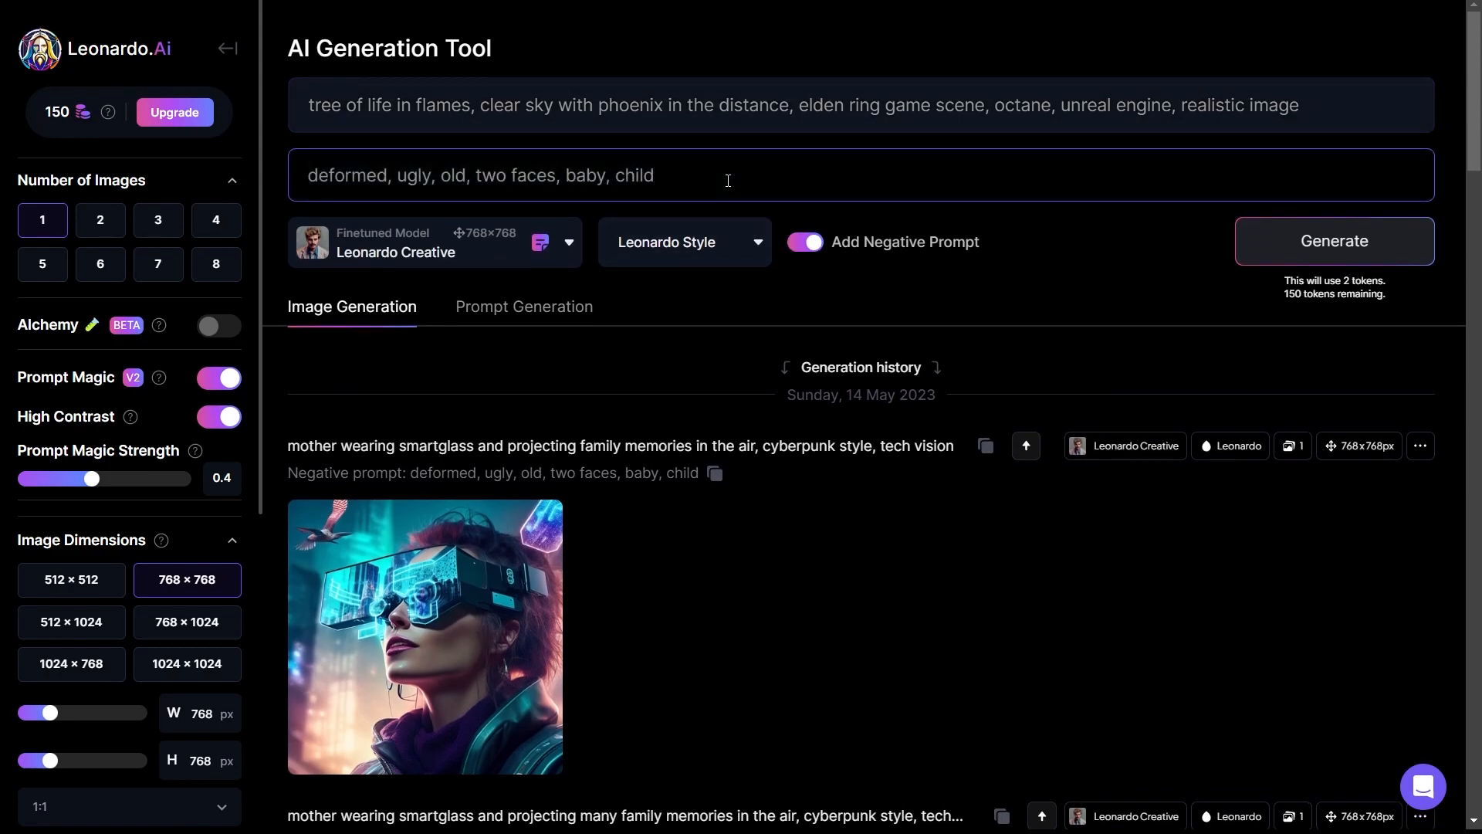
{"action": "left_click", "coordinate": [458, 163]}
{"action": "left_click_drag", "start_coordinate": [642, 173], "coordinate": [477, 175]}
{"action": "key", "text": "BackSpace"}
{"action": "type", "text": "distor"}
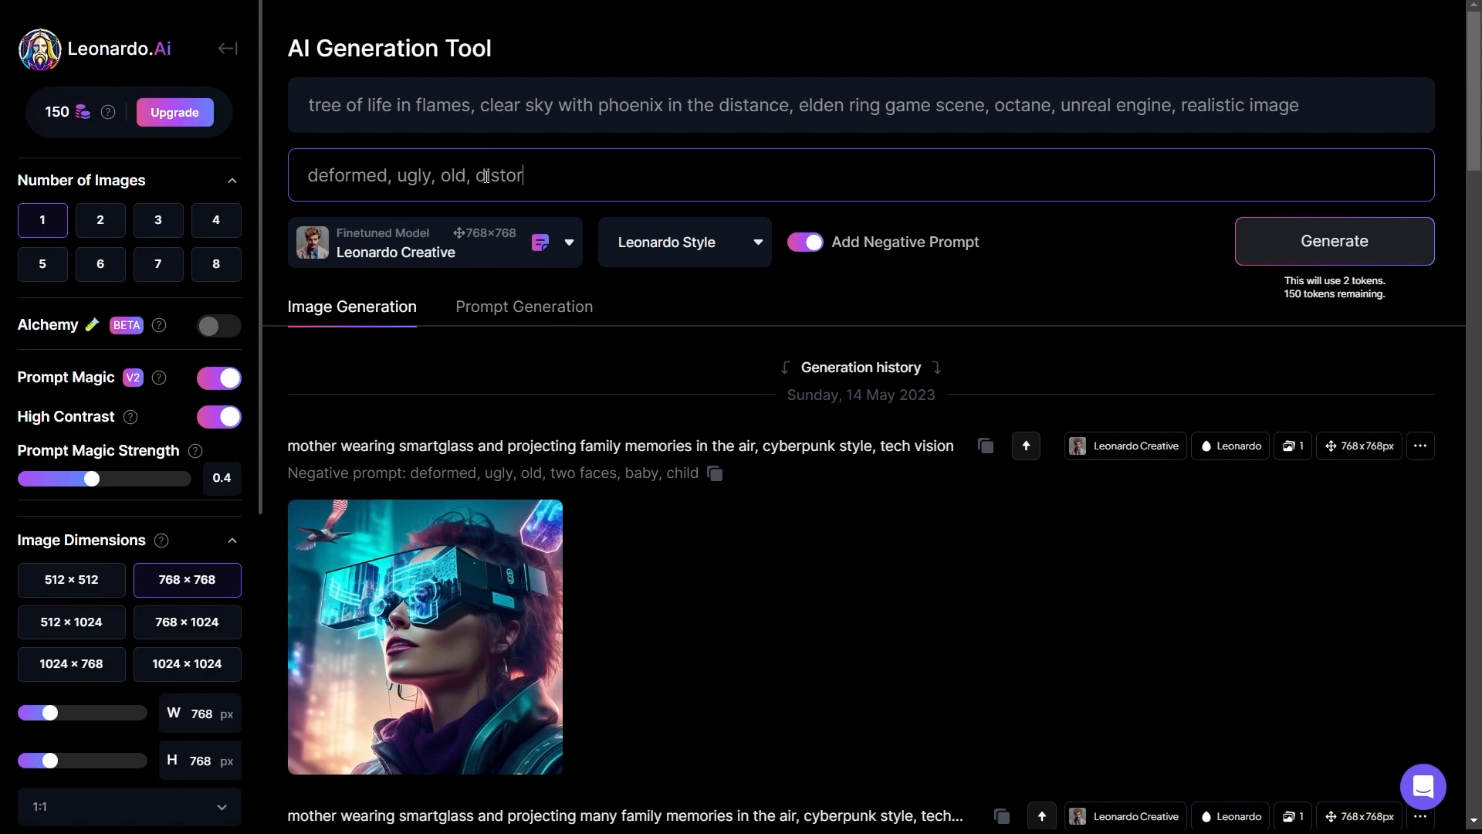
{"action": "double_click", "coordinate": [504, 176]}
{"action": "type", "text": "di"}
{"action": "key", "text": "BackSpace"}
{"action": "key", "text": "BackSpace"}
Set the number of images to generate to 2
{"action": "left_click", "coordinate": [97, 225]}
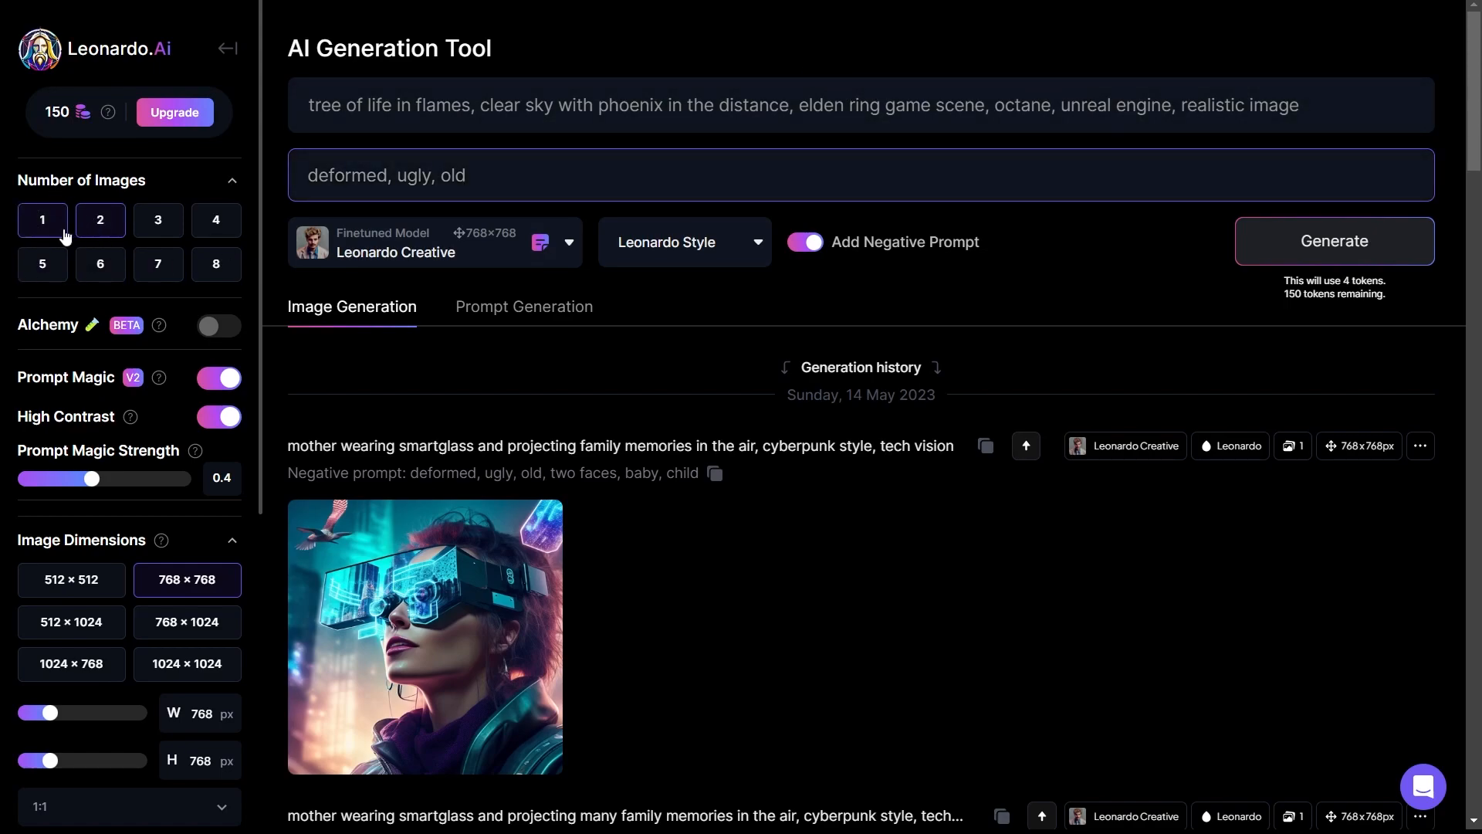
{"action": "left_click", "coordinate": [158, 224]}
{"action": "left_click", "coordinate": [98, 223]}
Review the generation settings, read the Guidance Scale explanation and set the Guidance Scale to 9
{"action": "mouse_move", "coordinate": [159, 380]}
{"action": "scroll", "coordinate": [116, 494], "scroll_direction": "down", "scroll_amount": 3}
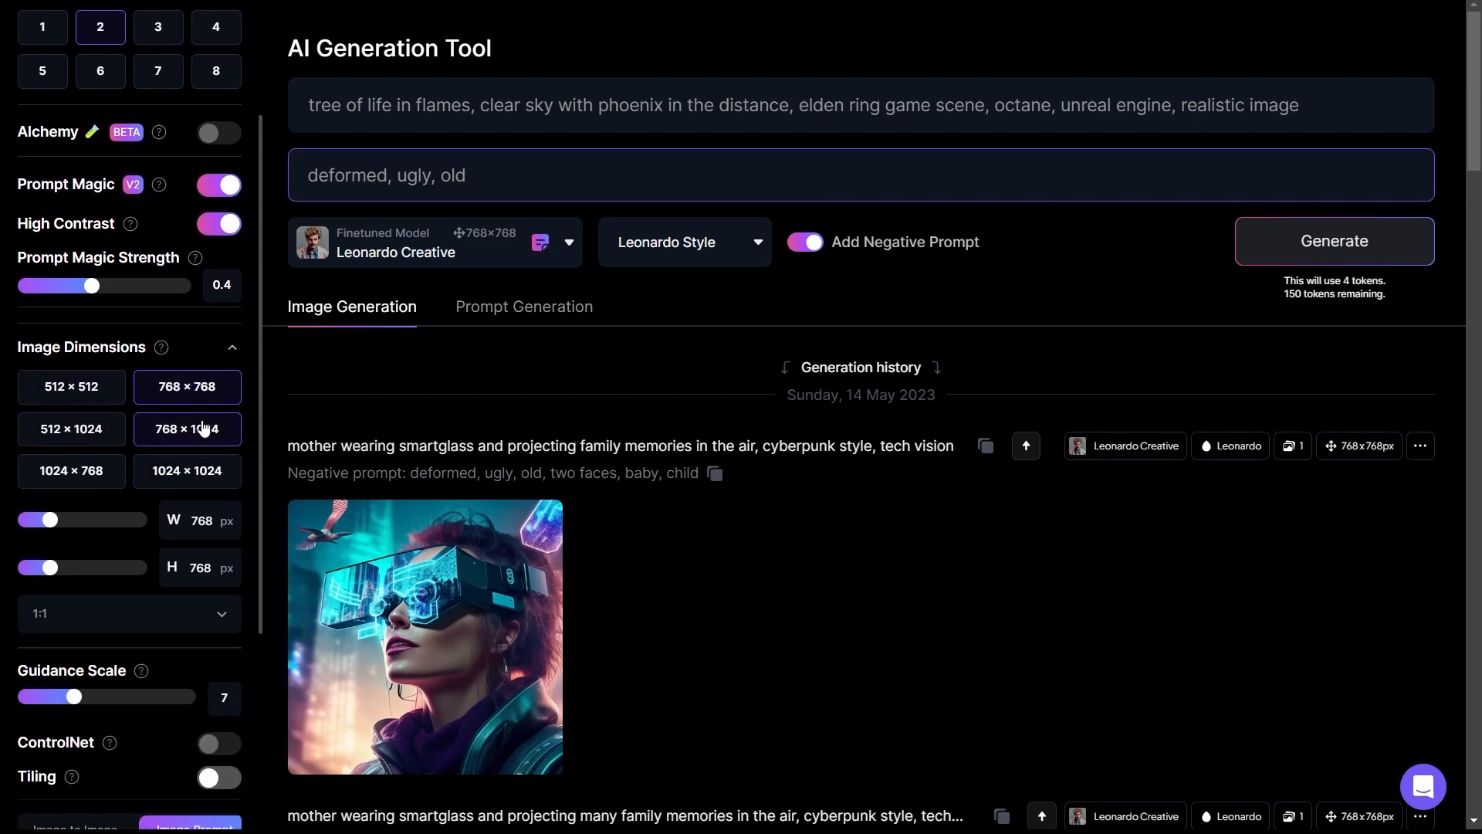
{"action": "scroll", "coordinate": [210, 526], "scroll_direction": "down", "scroll_amount": 2}
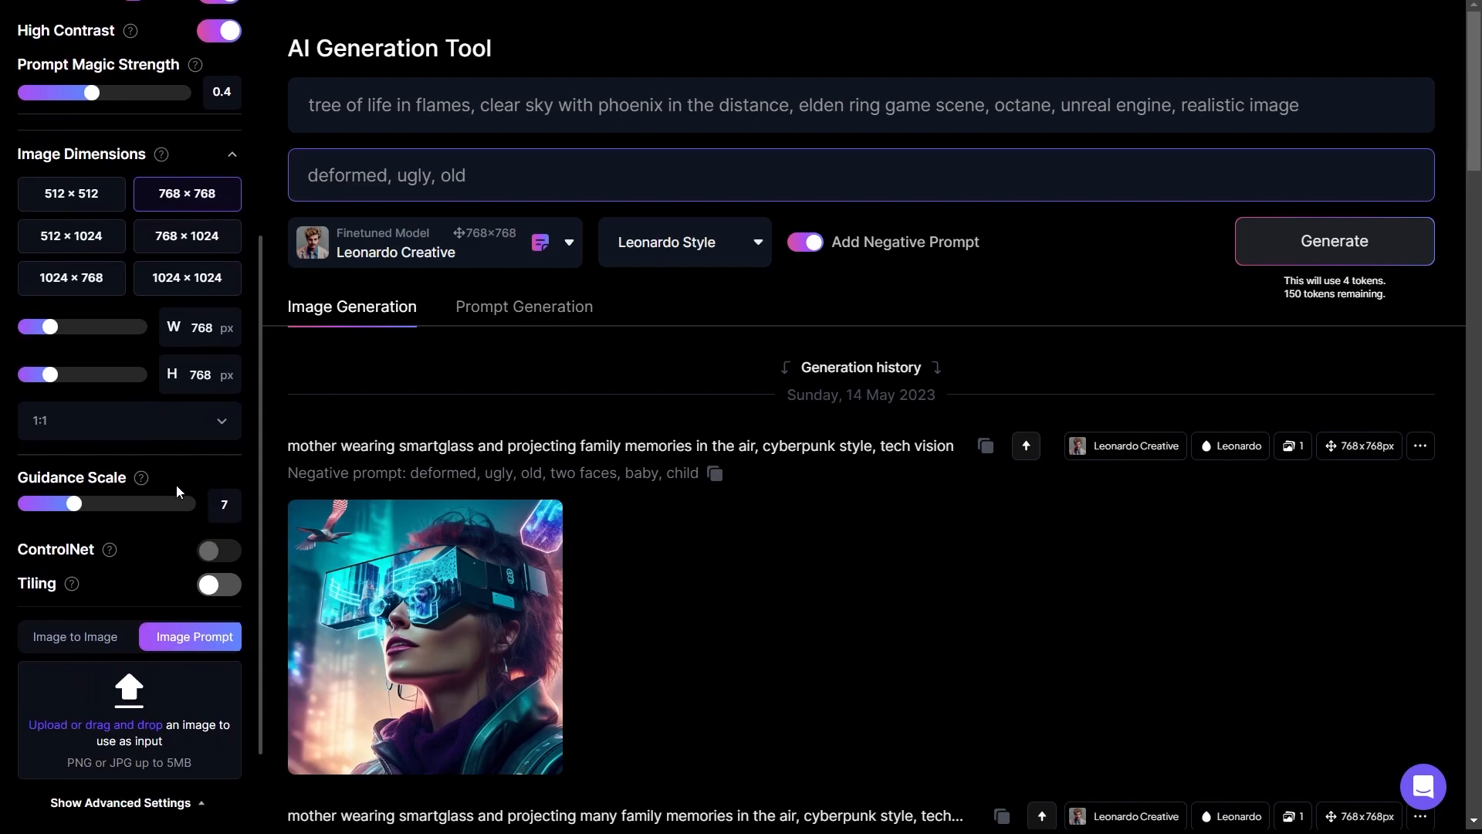
{"action": "mouse_move", "coordinate": [146, 481]}
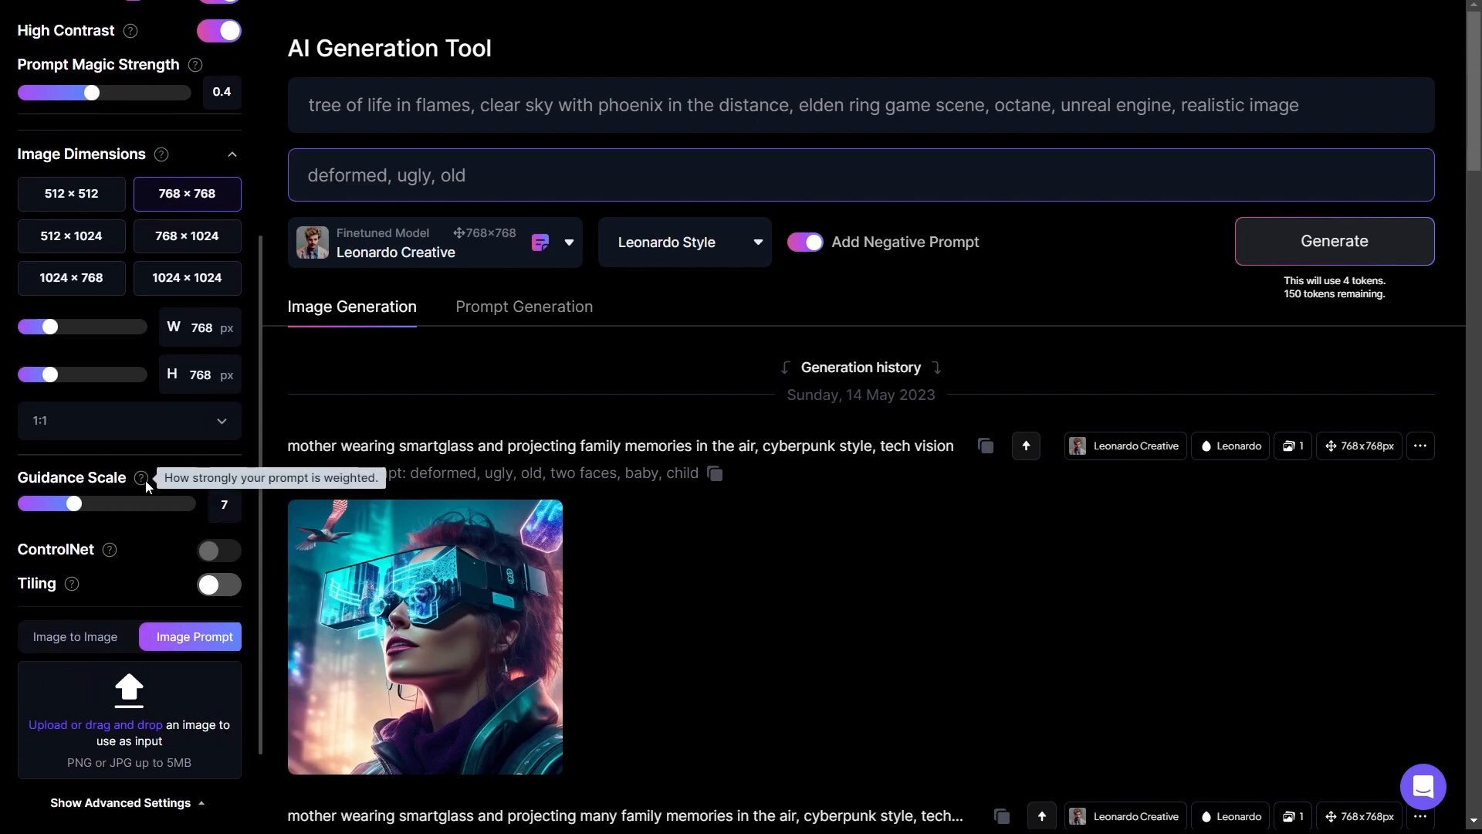
{"action": "left_click", "coordinate": [95, 506]}
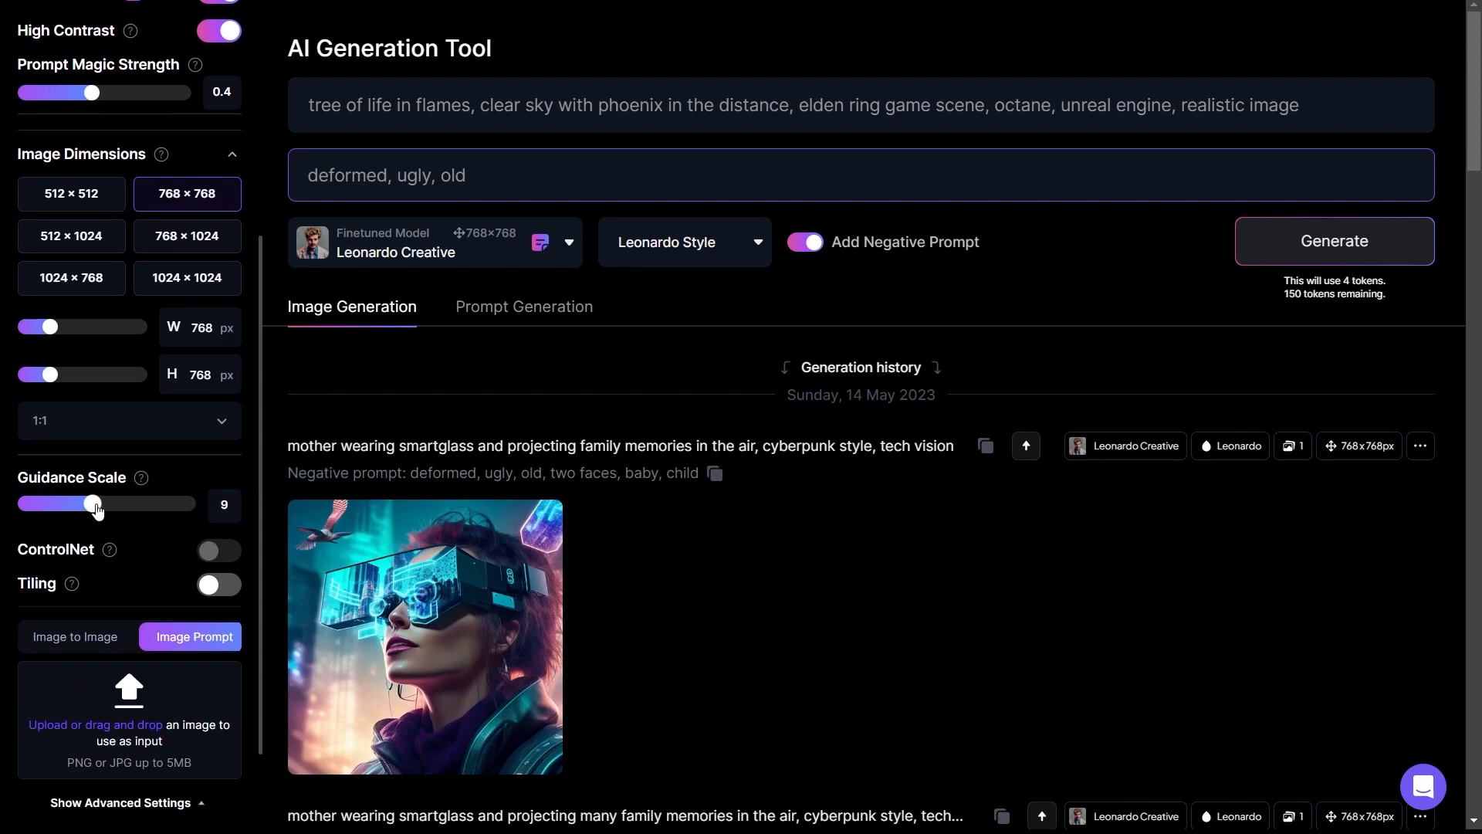
{"action": "scroll", "coordinate": [133, 578], "scroll_direction": "down", "scroll_amount": 2}
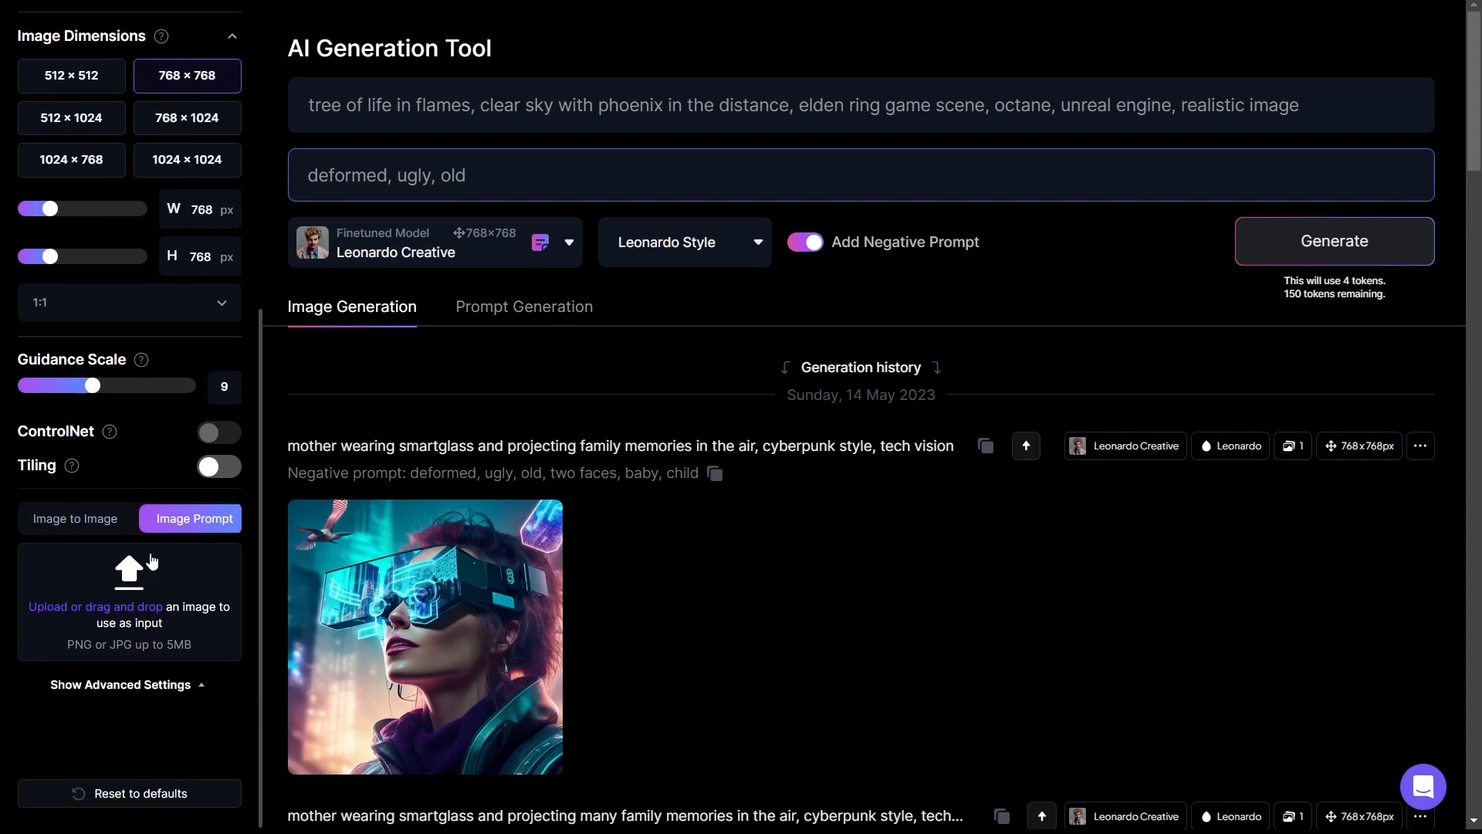
{"action": "scroll", "coordinate": [154, 585], "scroll_direction": "up", "scroll_amount": 7}
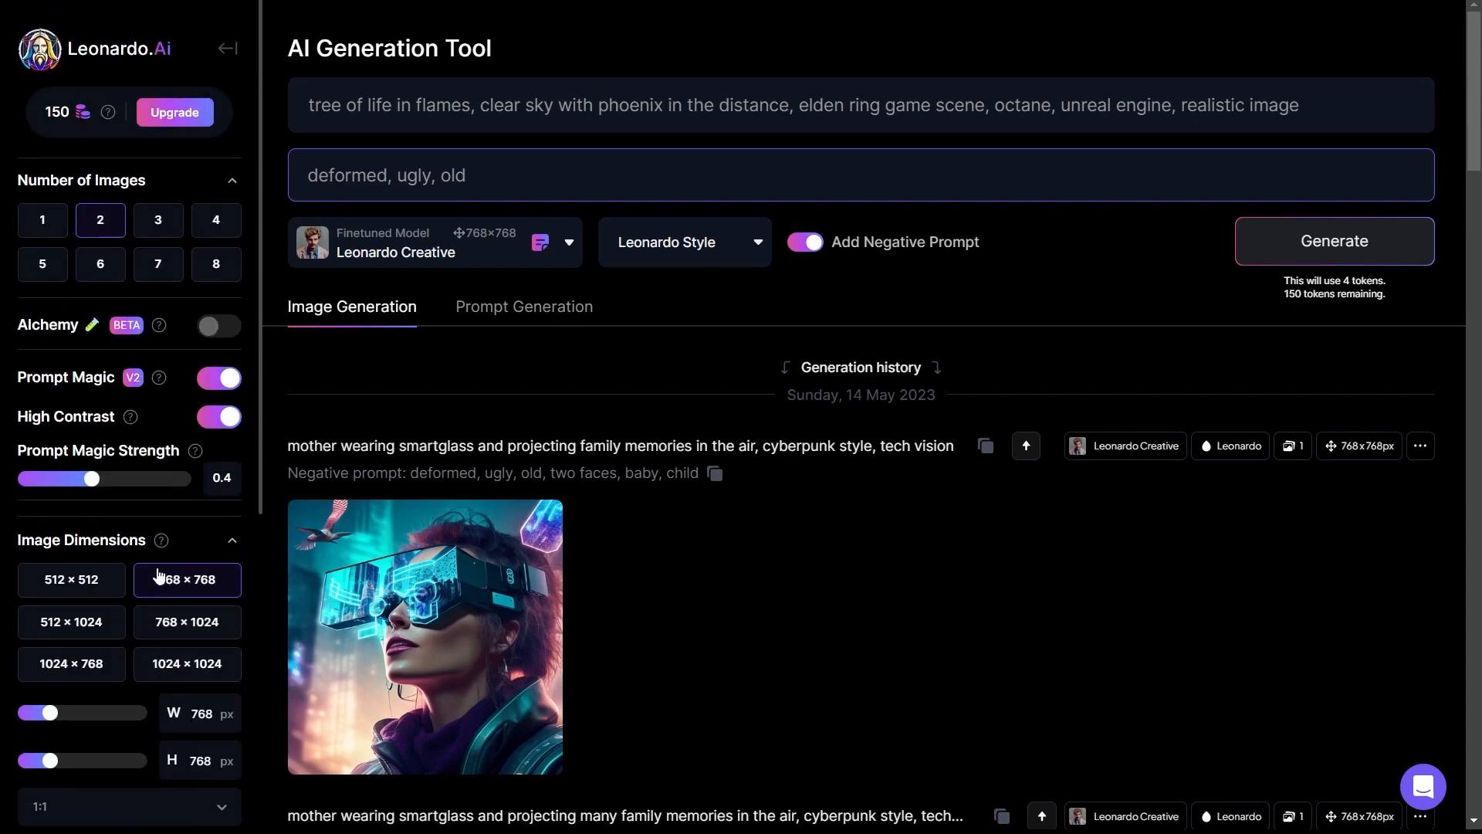
Look through the available finetuned models and the style options for Leonardo Creative
{"action": "left_click", "coordinate": [433, 253]}
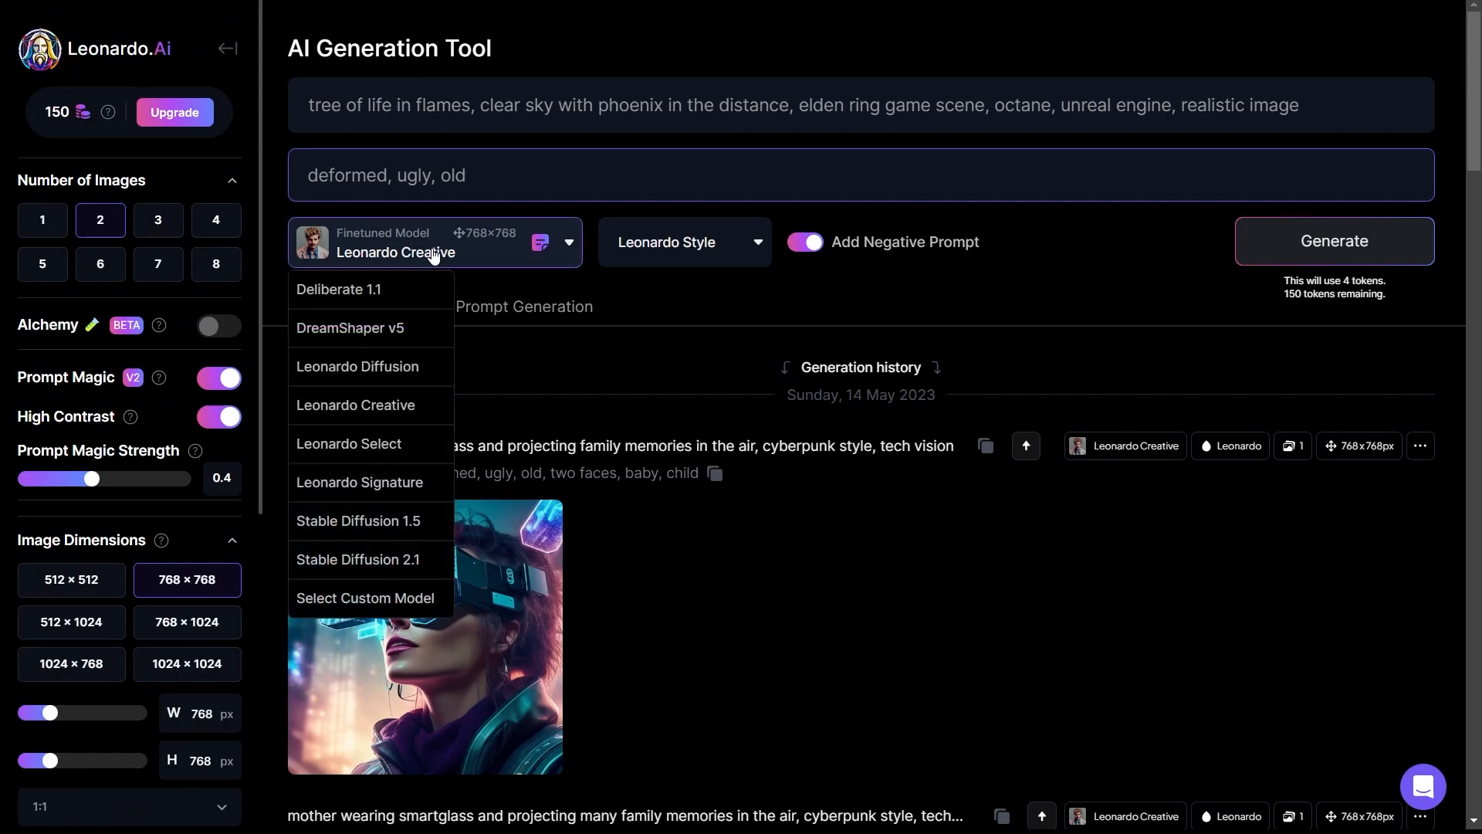
{"action": "left_click", "coordinate": [434, 256]}
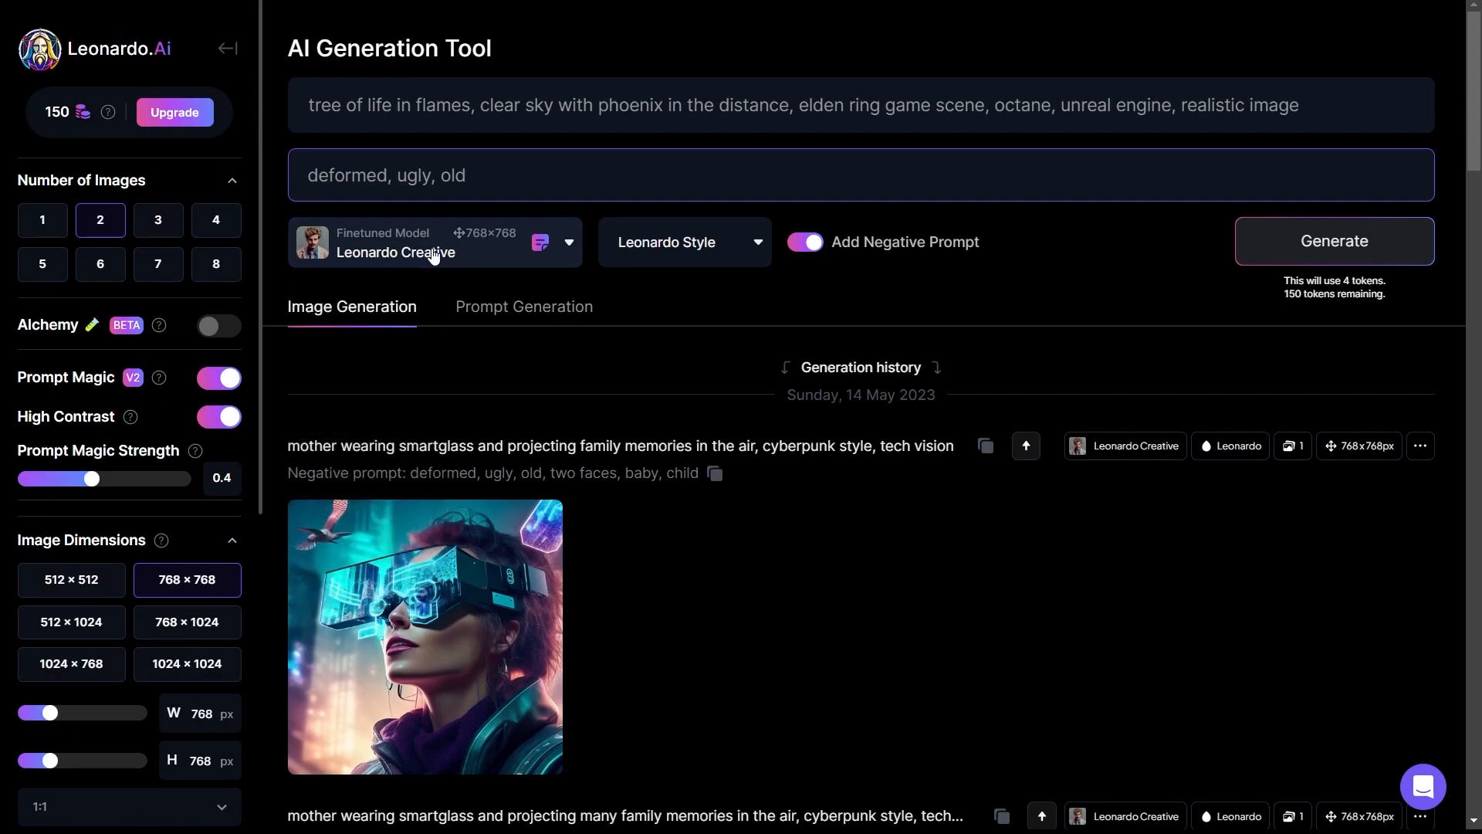
{"action": "left_click", "coordinate": [714, 246]}
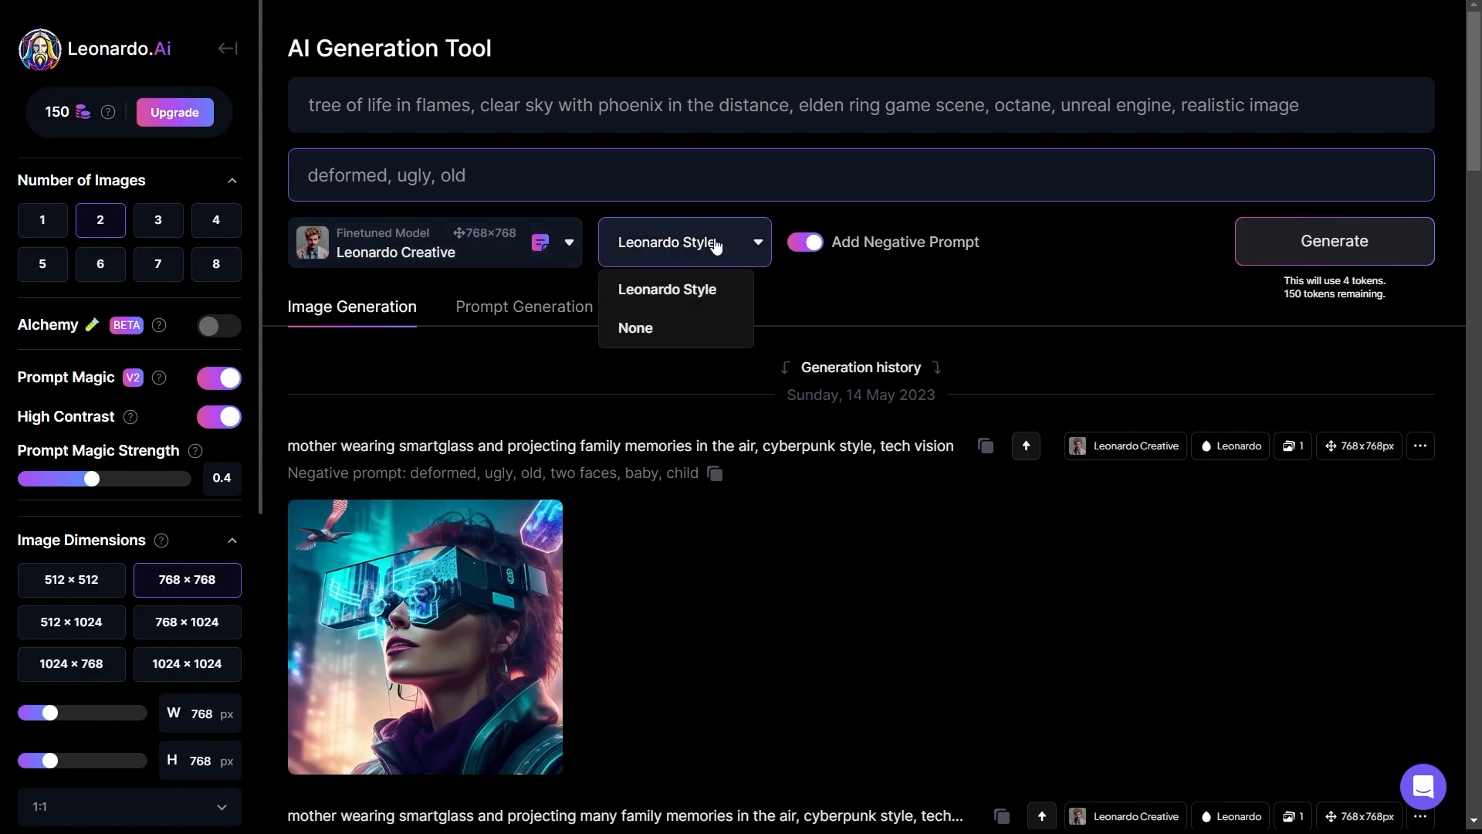
{"action": "left_click", "coordinate": [676, 244]}
Try the Deliberate 1.1 and DreamShaper v5 models for the tree of life prompt
{"action": "left_click", "coordinate": [432, 252]}
{"action": "left_click", "coordinate": [369, 292]}
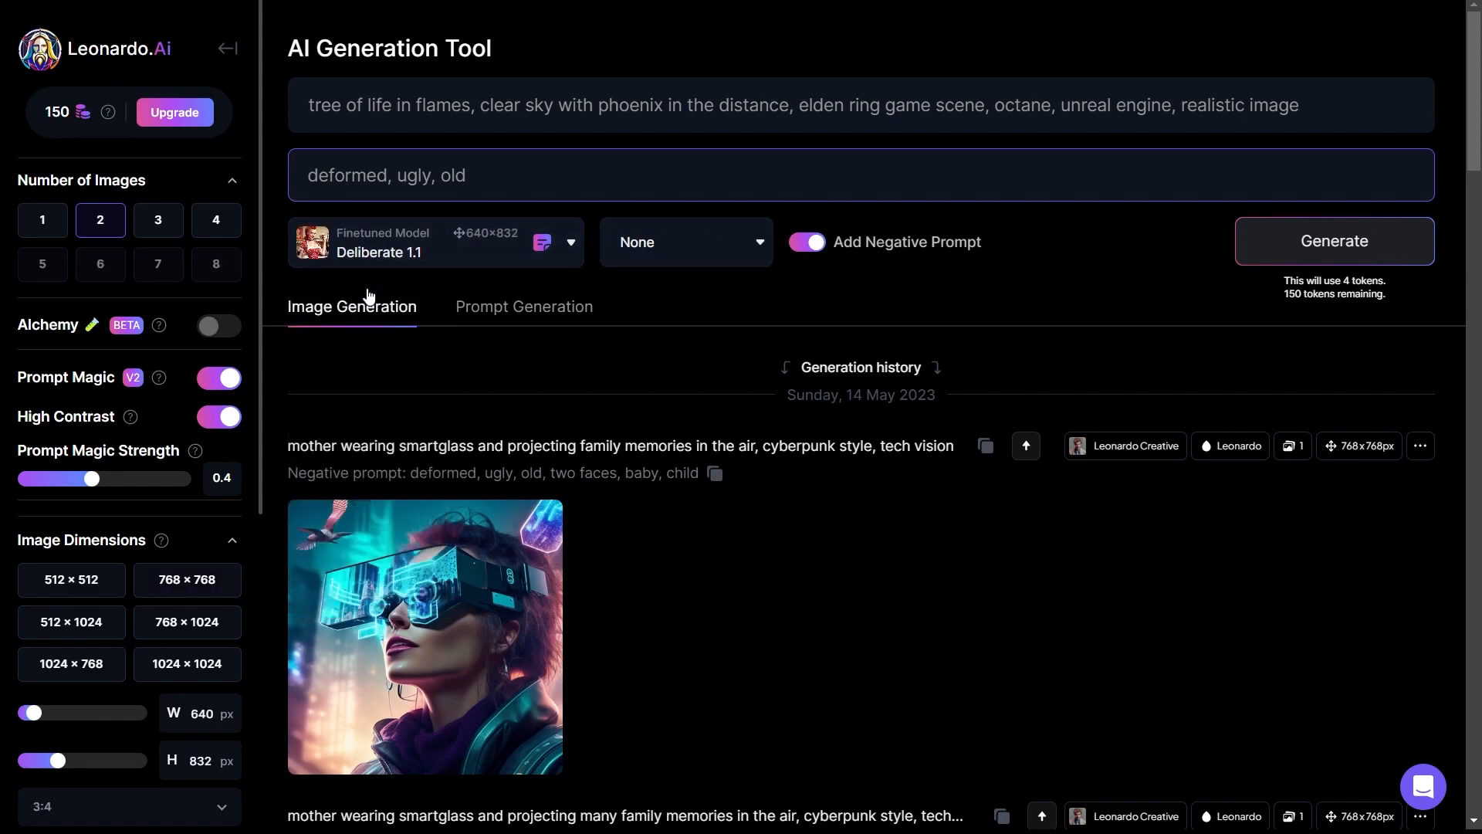
{"action": "left_click", "coordinate": [398, 255]}
{"action": "left_click", "coordinate": [348, 328]}
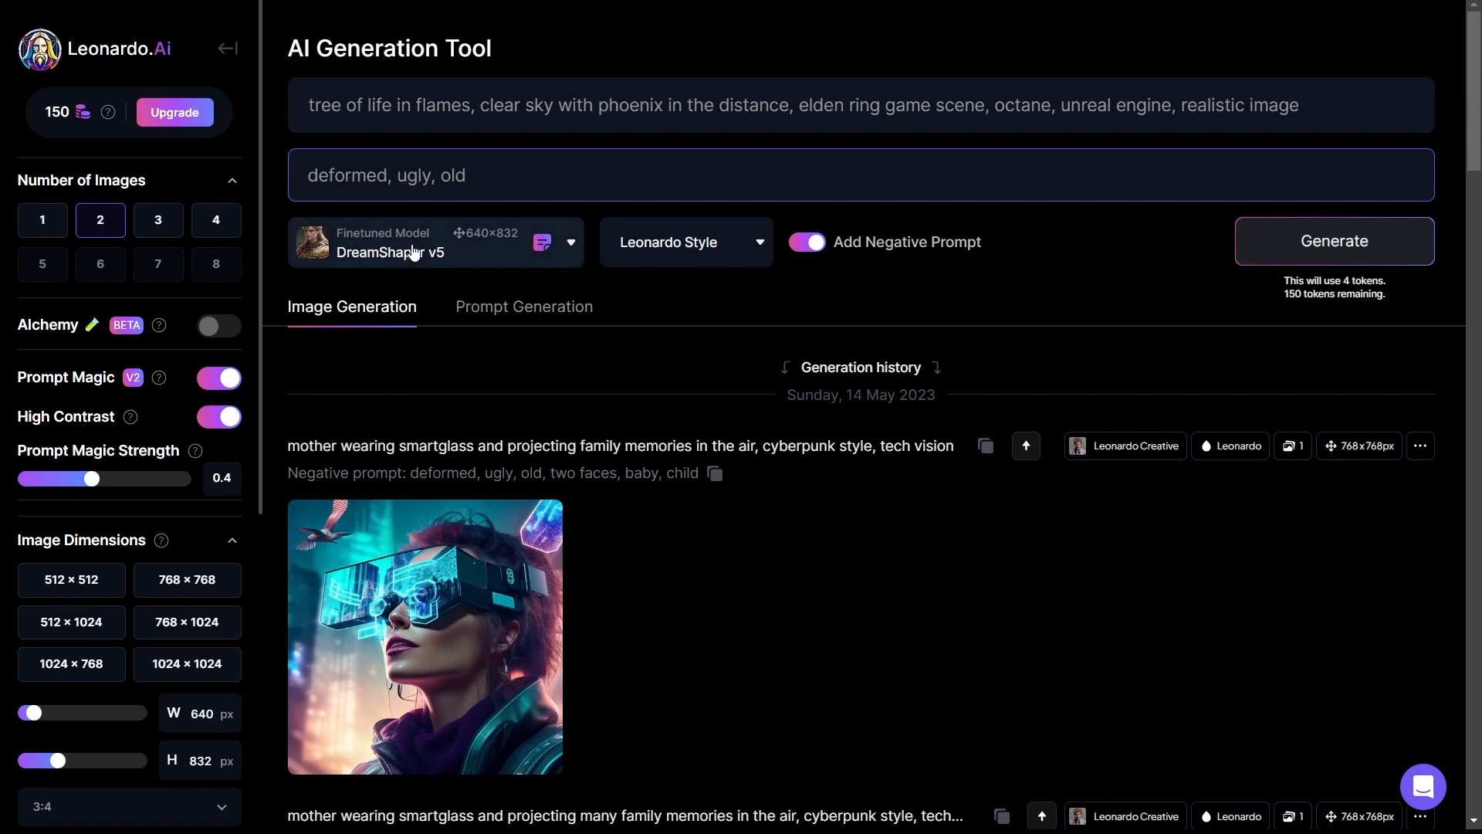
Select the Leonardo Creative model and generate the two tree of life images
{"action": "left_click", "coordinate": [399, 252]}
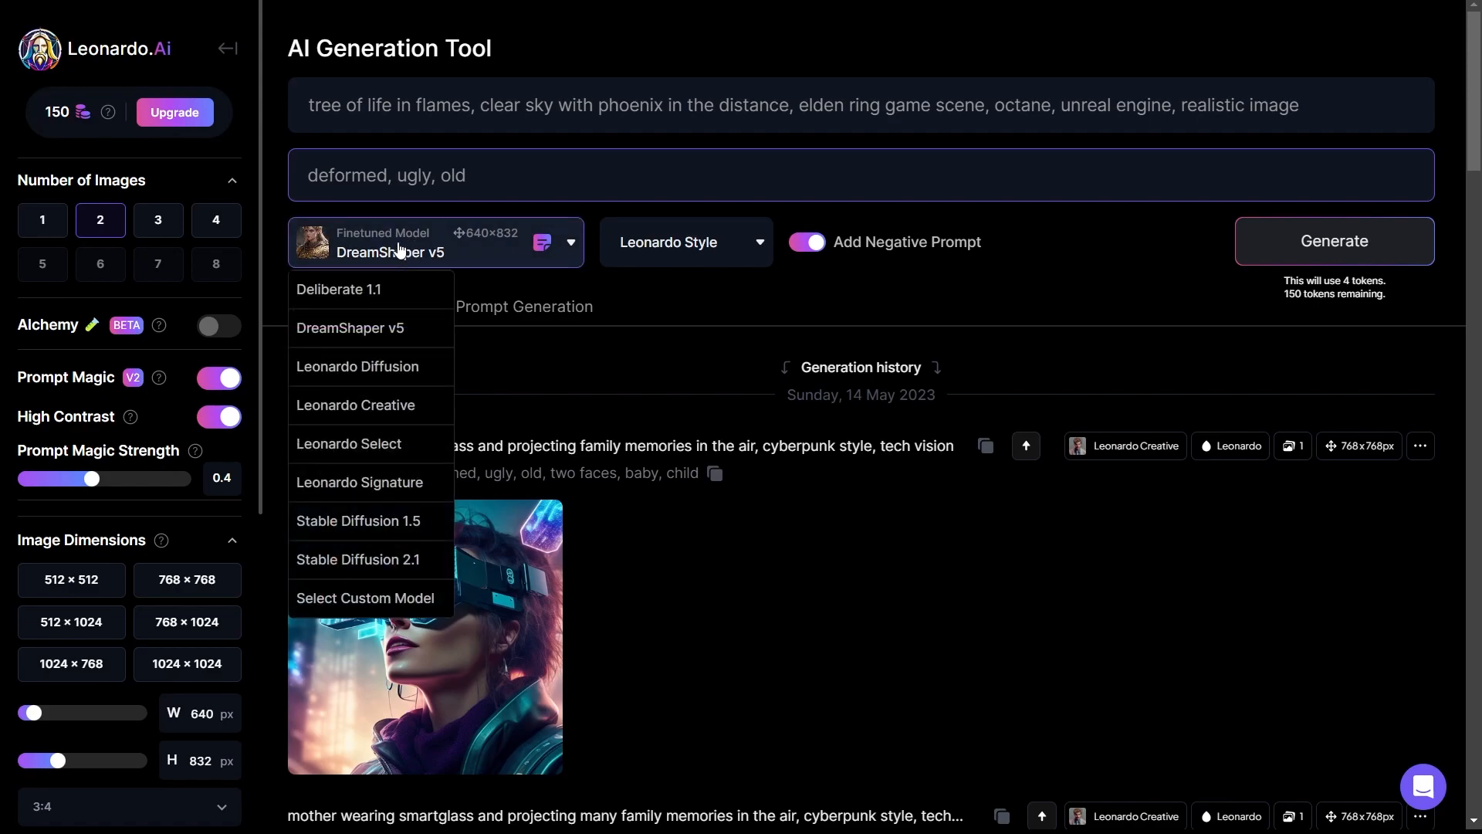
{"action": "left_click", "coordinate": [399, 403]}
{"action": "left_click", "coordinate": [1335, 240]}
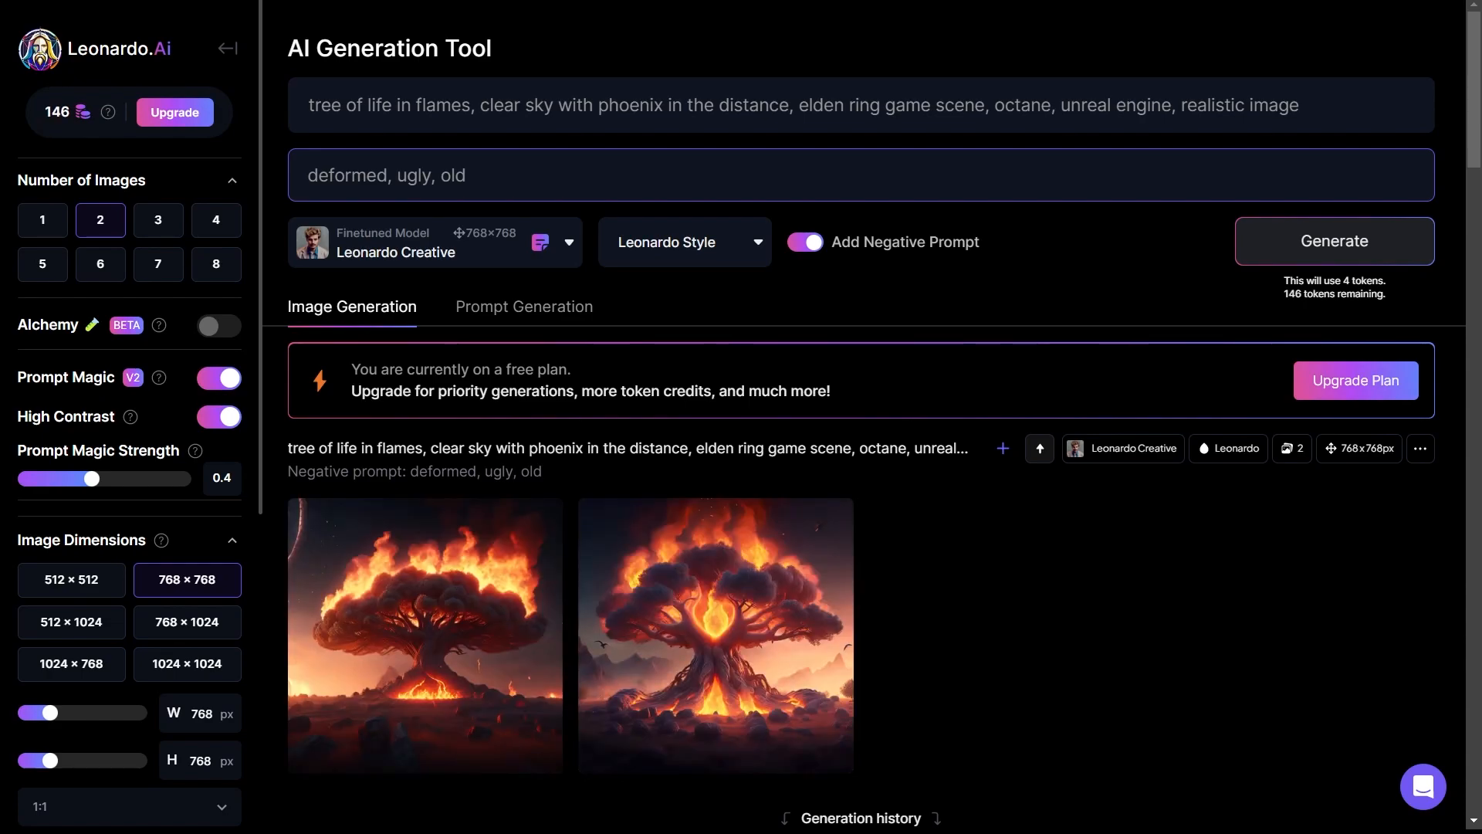
View both Leonardo Creative images enlarged and close the image viewer
{"action": "scroll", "coordinate": [1205, 525], "scroll_direction": "down", "scroll_amount": 1}
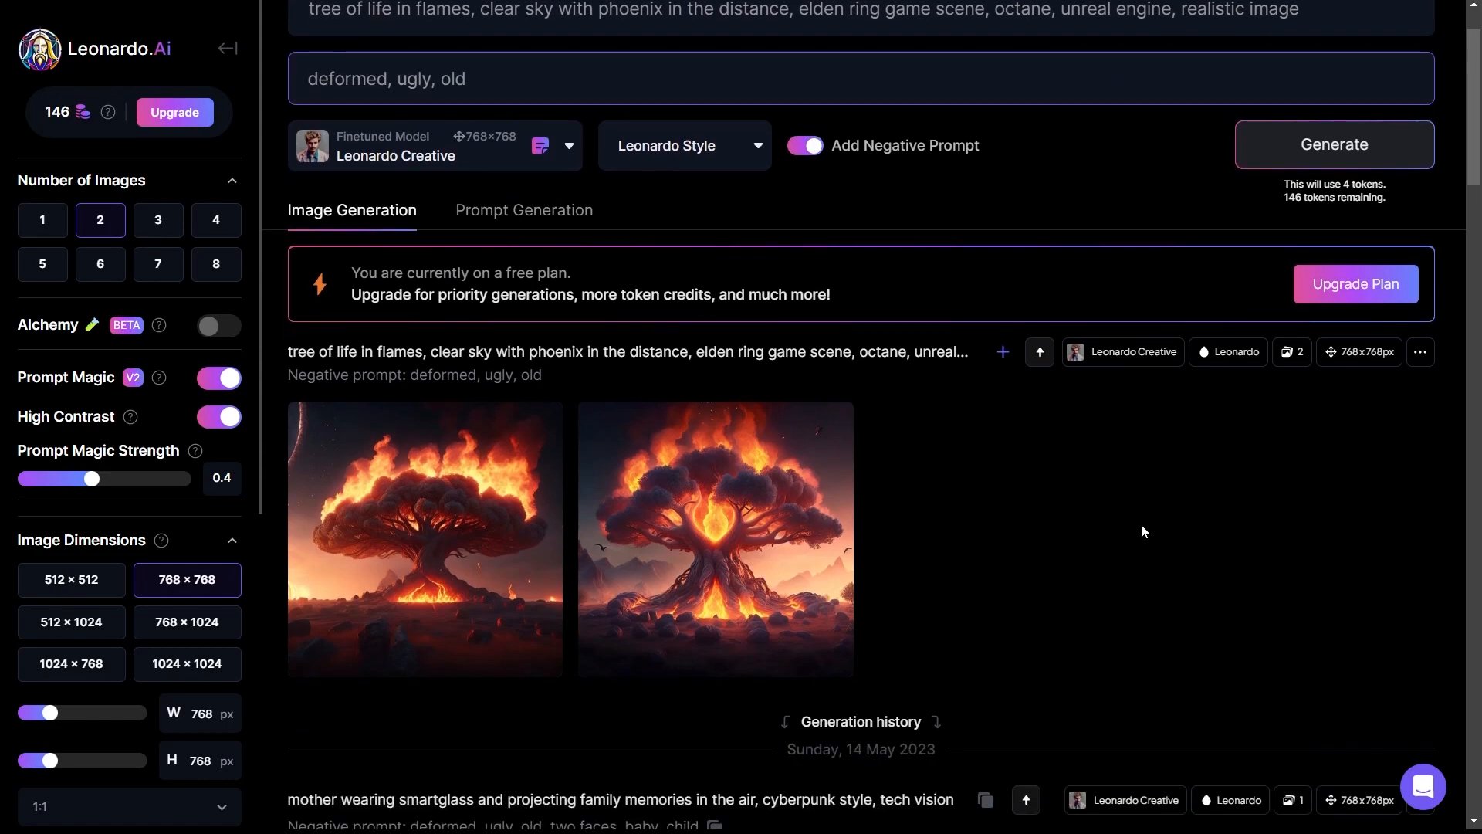
{"action": "left_click", "coordinate": [448, 489]}
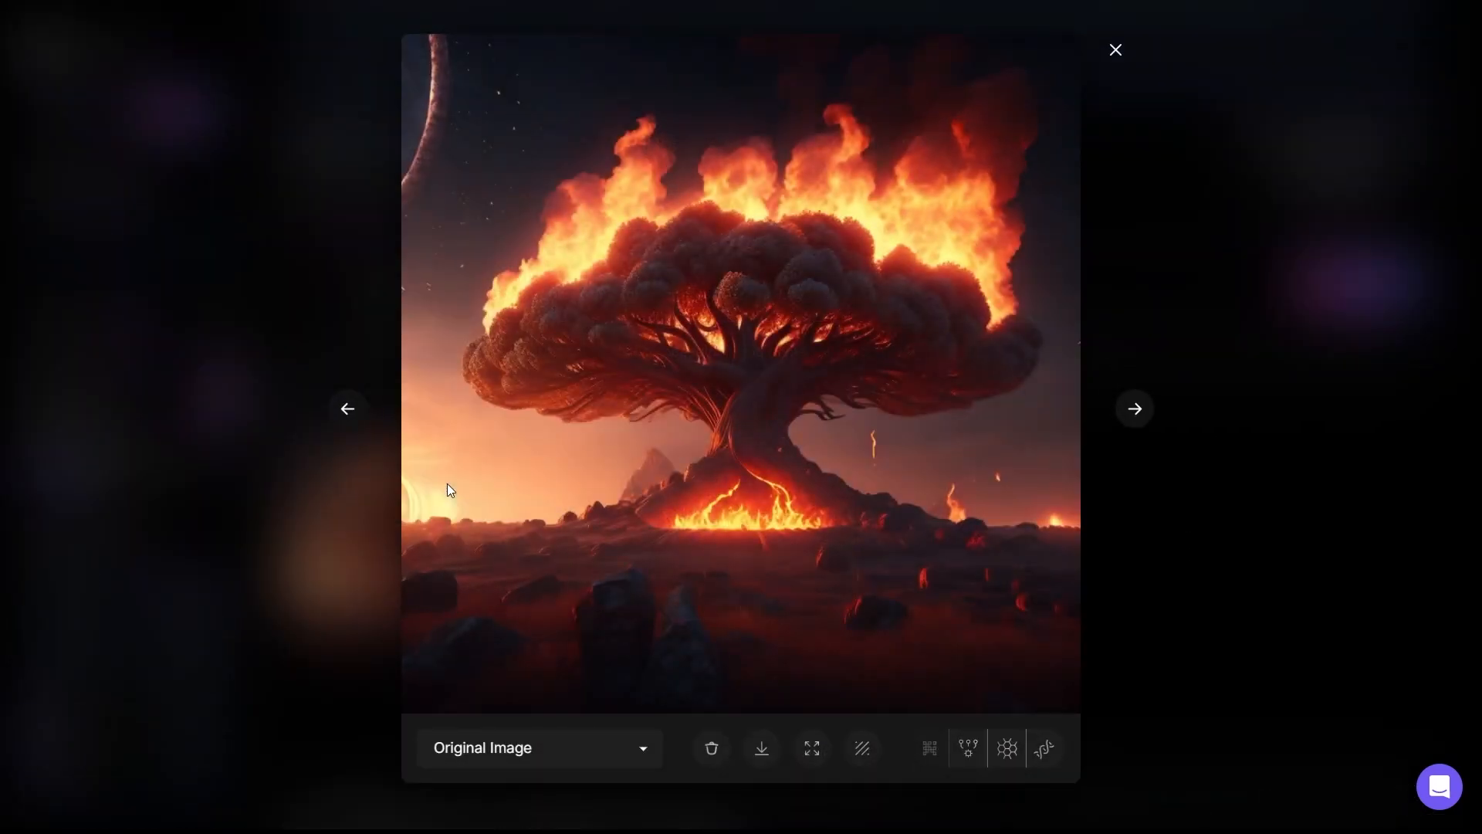
{"action": "left_click", "coordinate": [1135, 415]}
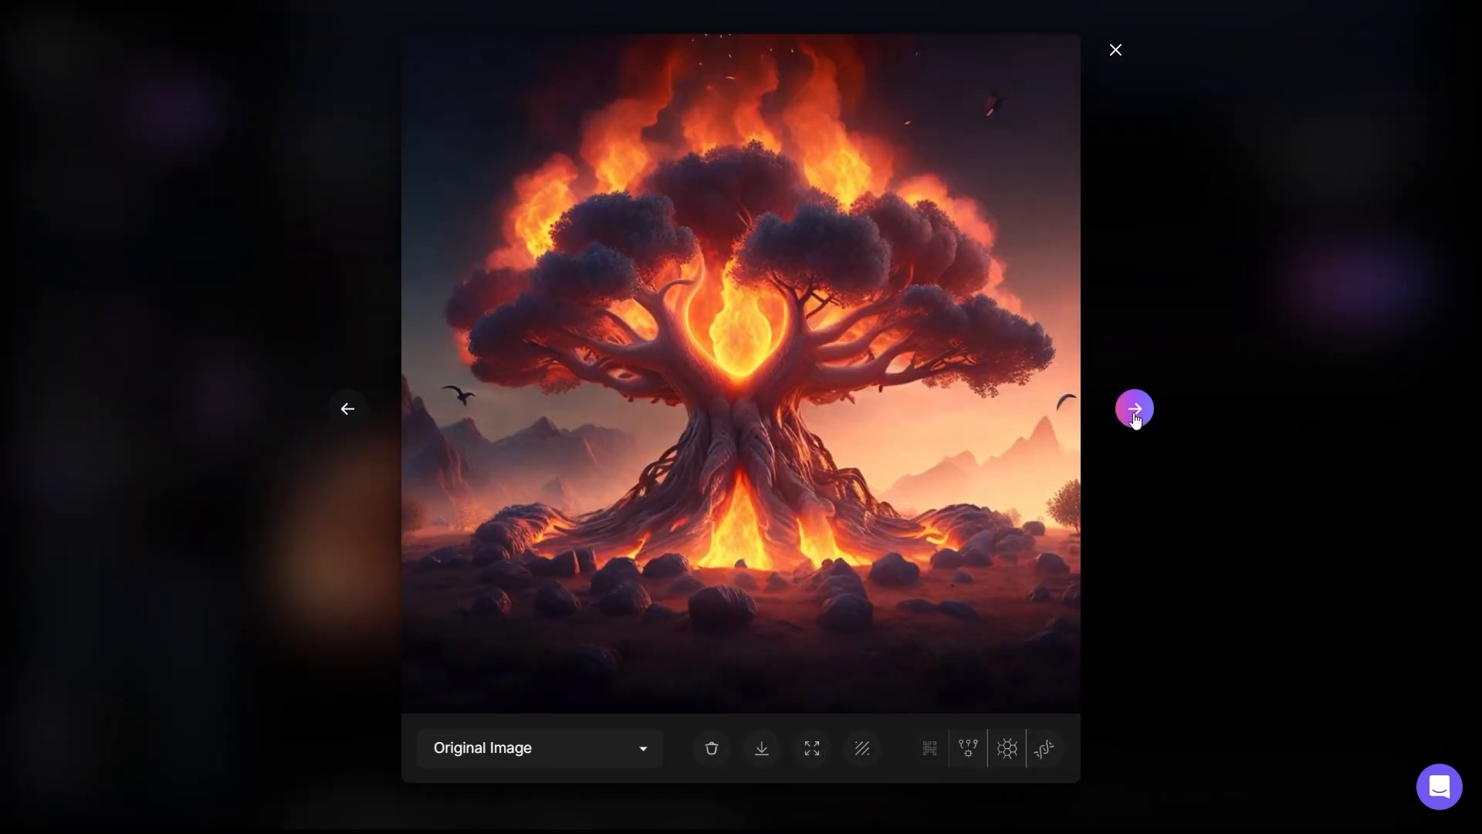
{"action": "left_click", "coordinate": [1116, 51]}
Switch the finetuned model to DreamShaper v5 and generate the images again with the same prompt
{"action": "scroll", "coordinate": [1096, 475], "scroll_direction": "up", "scroll_amount": 1}
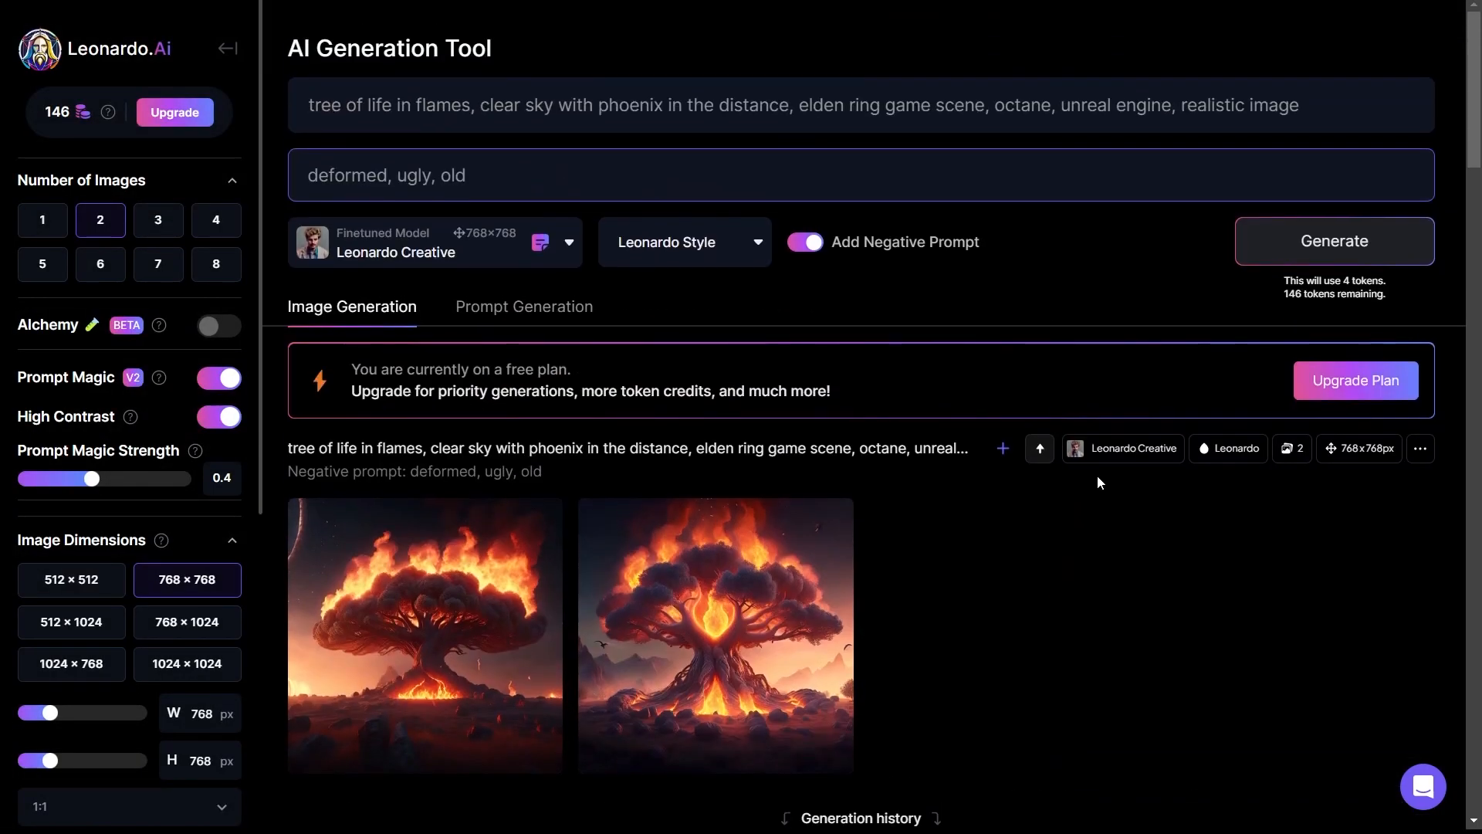
{"action": "left_click", "coordinate": [498, 251]}
{"action": "left_click", "coordinate": [405, 332]}
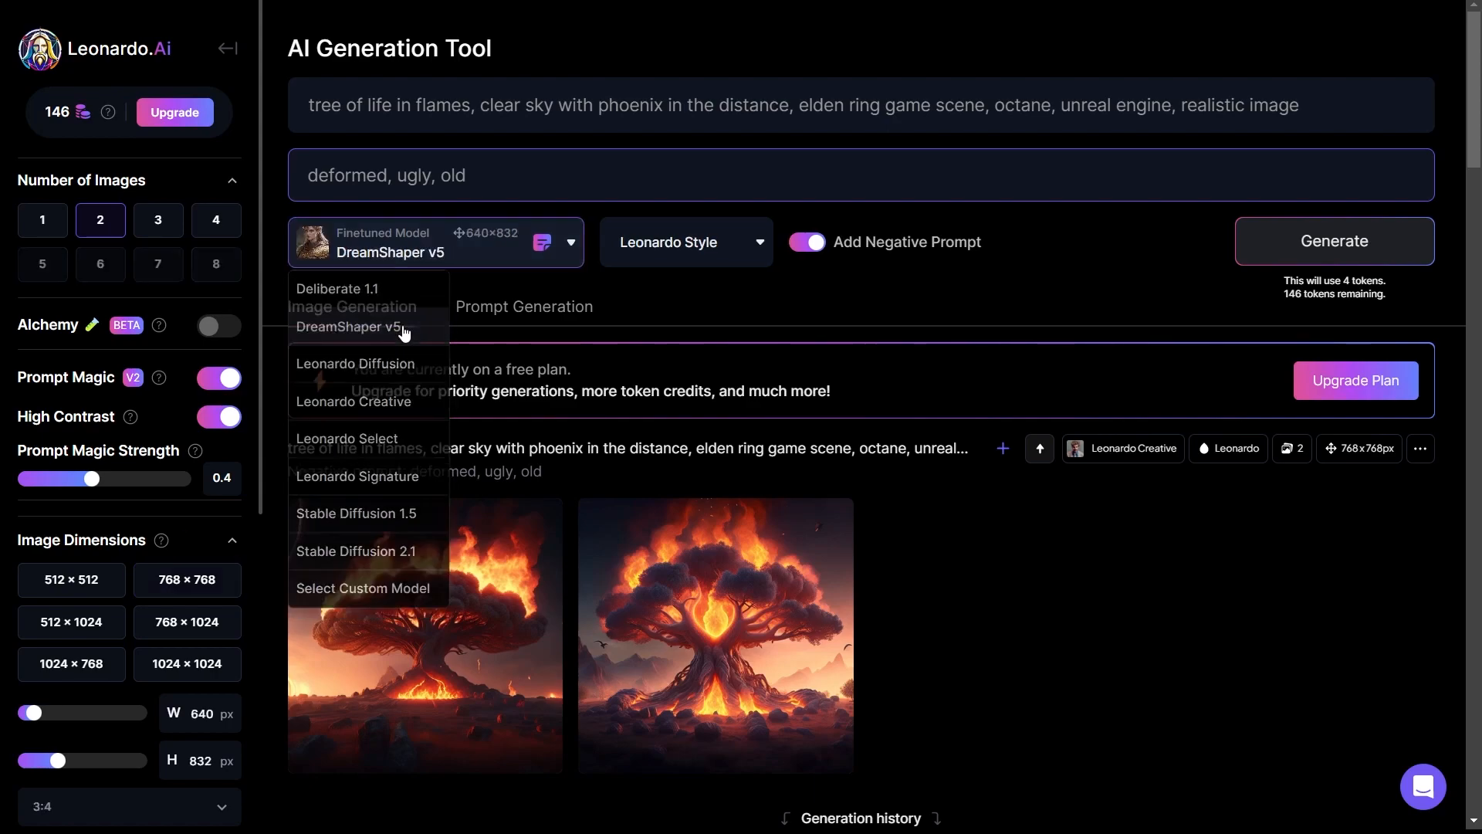
{"action": "left_click", "coordinate": [1389, 241]}
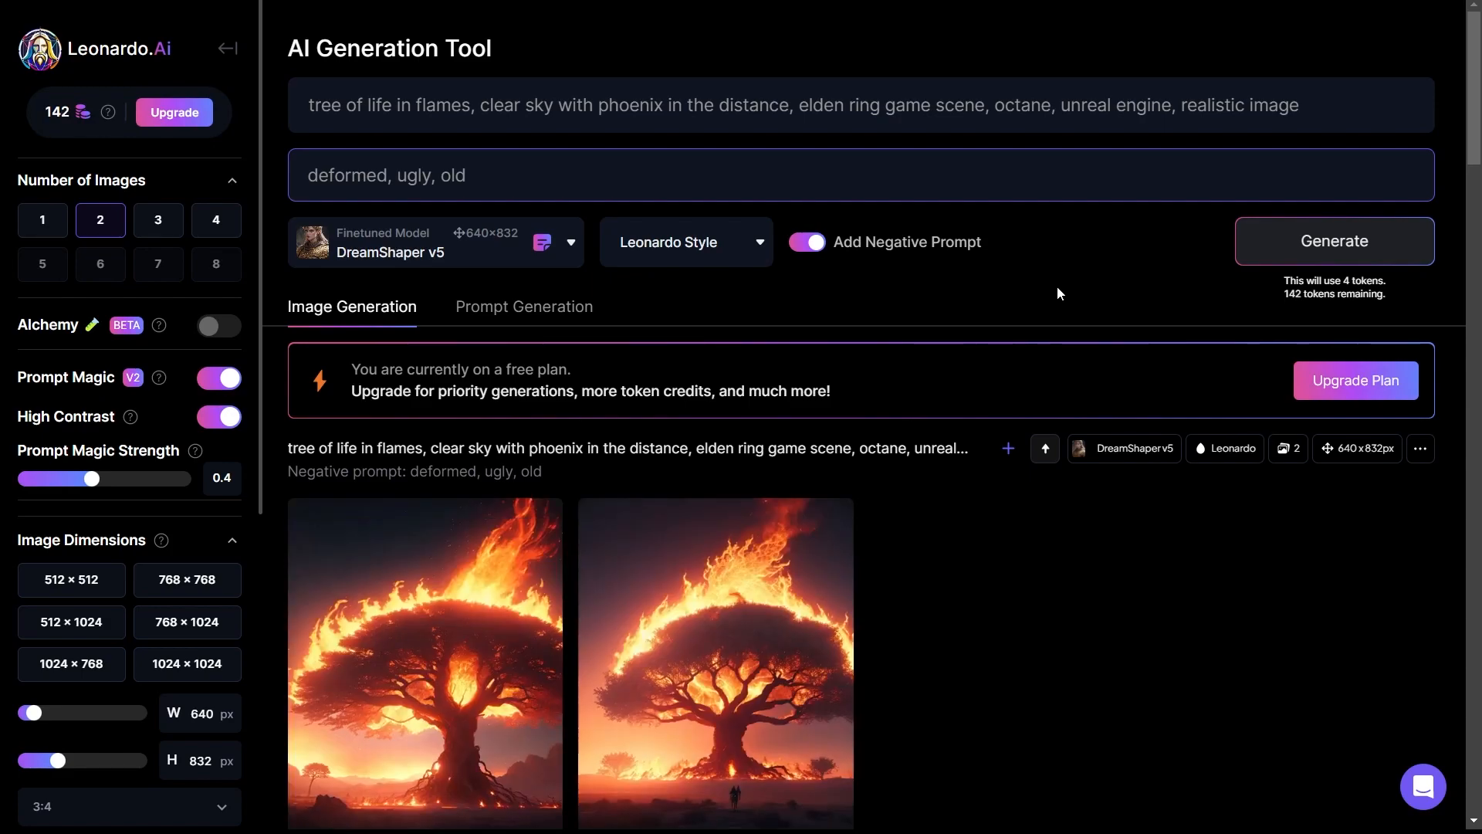
View both DreamShaper v5 images enlarged and close the image viewer
{"action": "scroll", "coordinate": [1058, 378], "scroll_direction": "down", "scroll_amount": 3}
{"action": "left_click", "coordinate": [485, 443]}
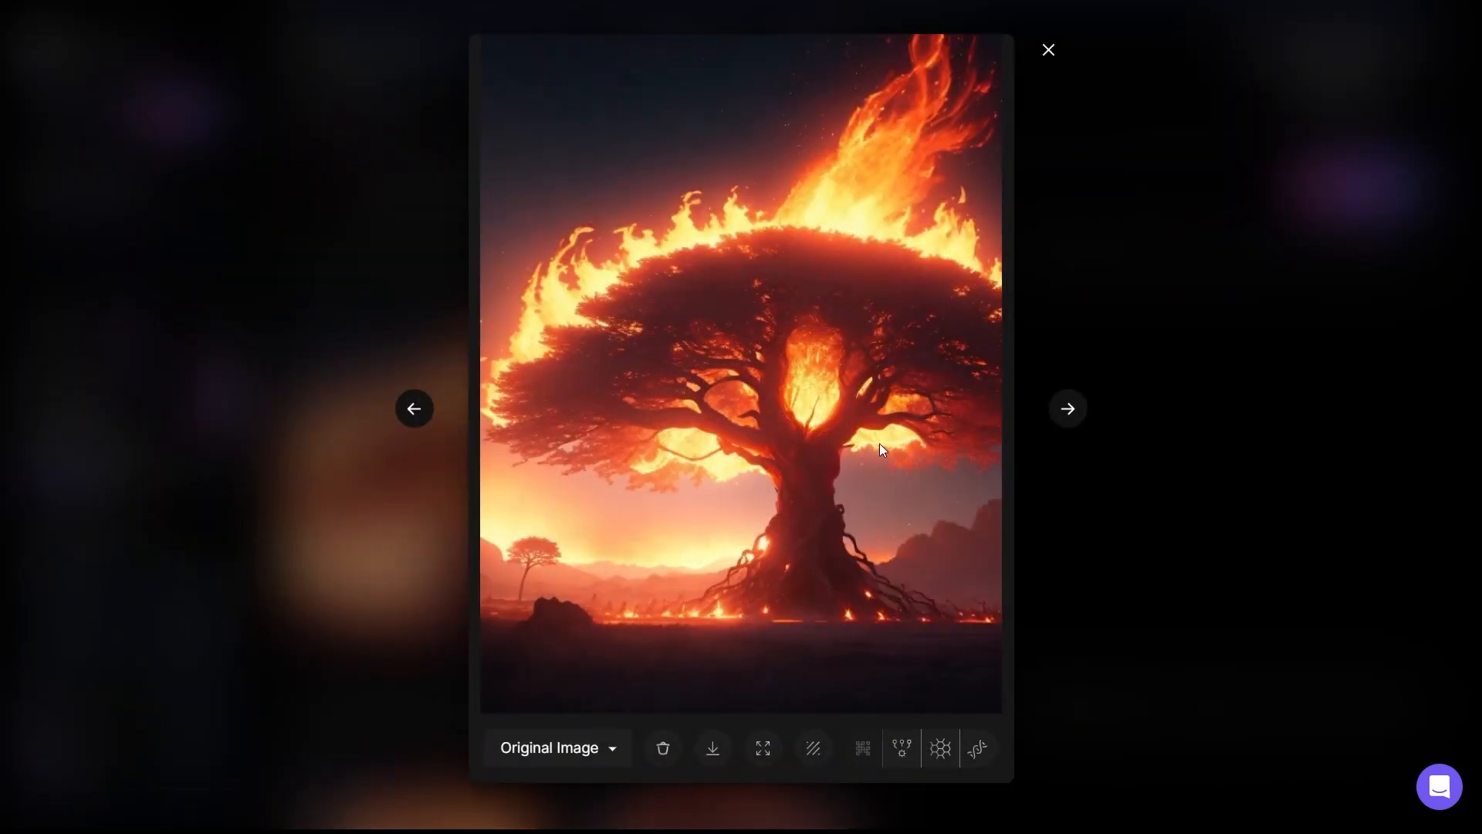
{"action": "left_click", "coordinate": [1073, 406]}
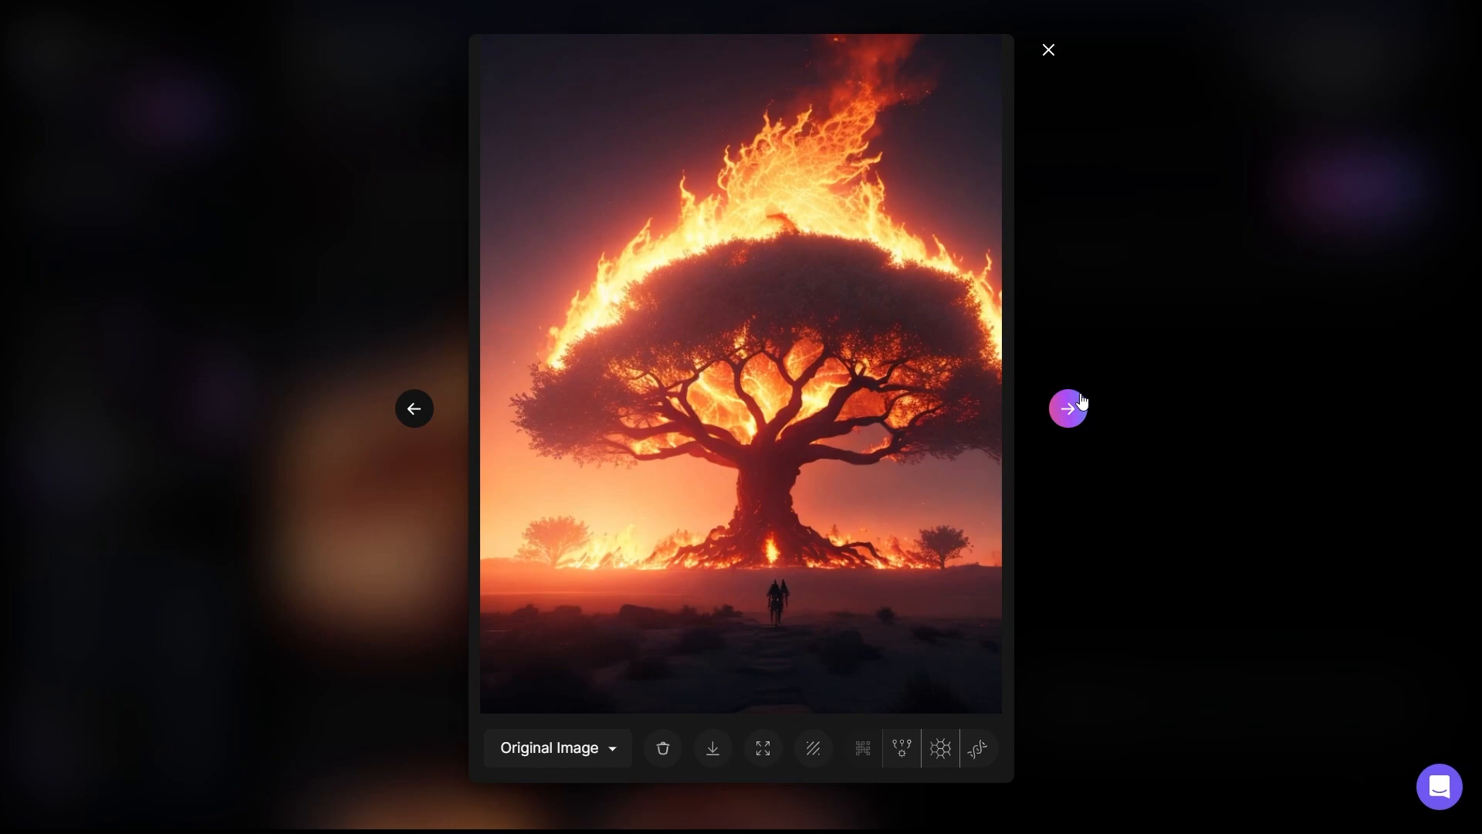
{"action": "left_click", "coordinate": [1048, 50]}
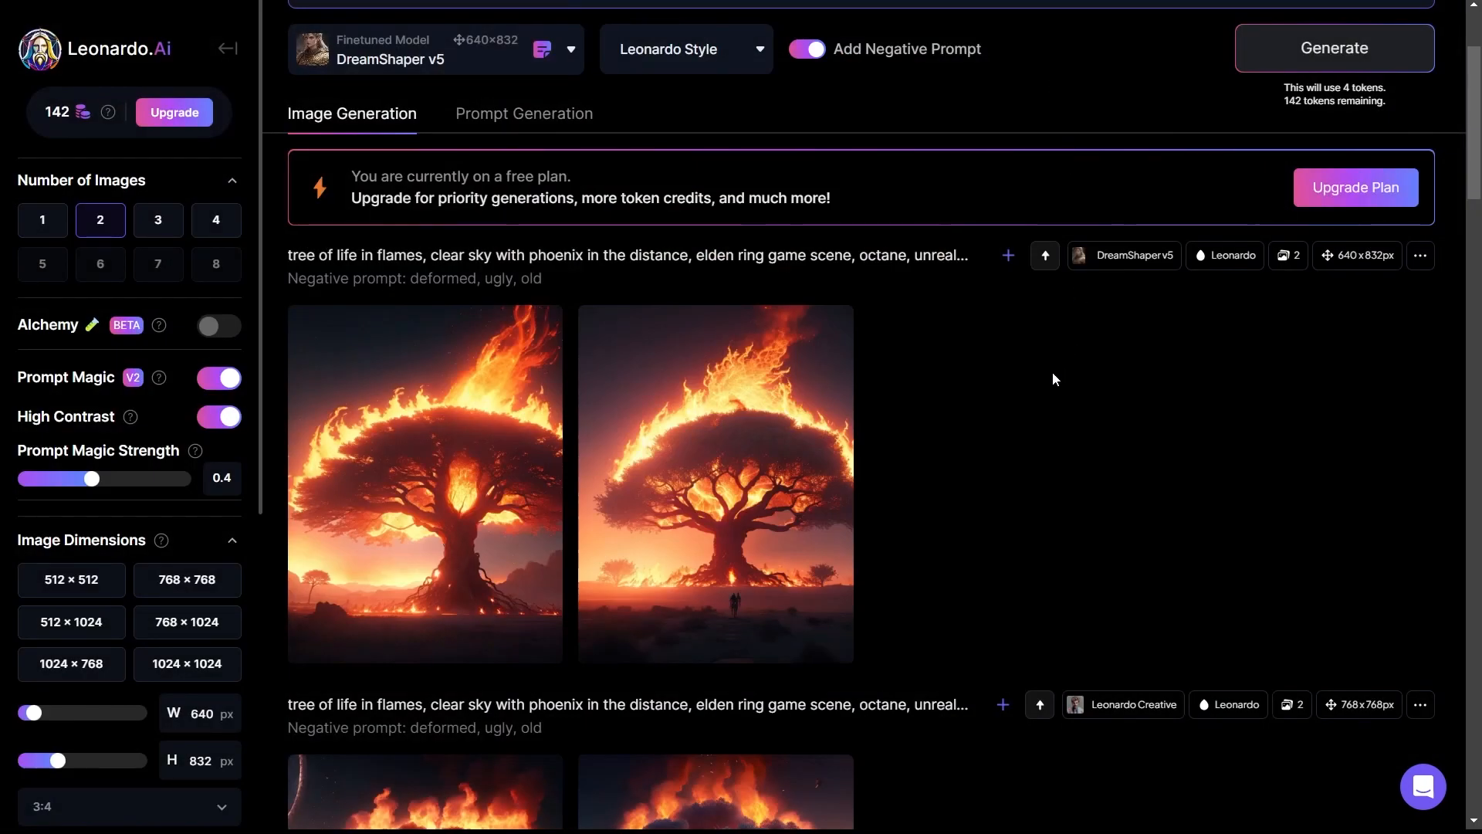
Try the Deliberate 1.1 and Leonardo Signature models in place of DreamShaper v5
{"action": "scroll", "coordinate": [1053, 372], "scroll_direction": "up", "scroll_amount": 3}
{"action": "left_click", "coordinate": [431, 248]}
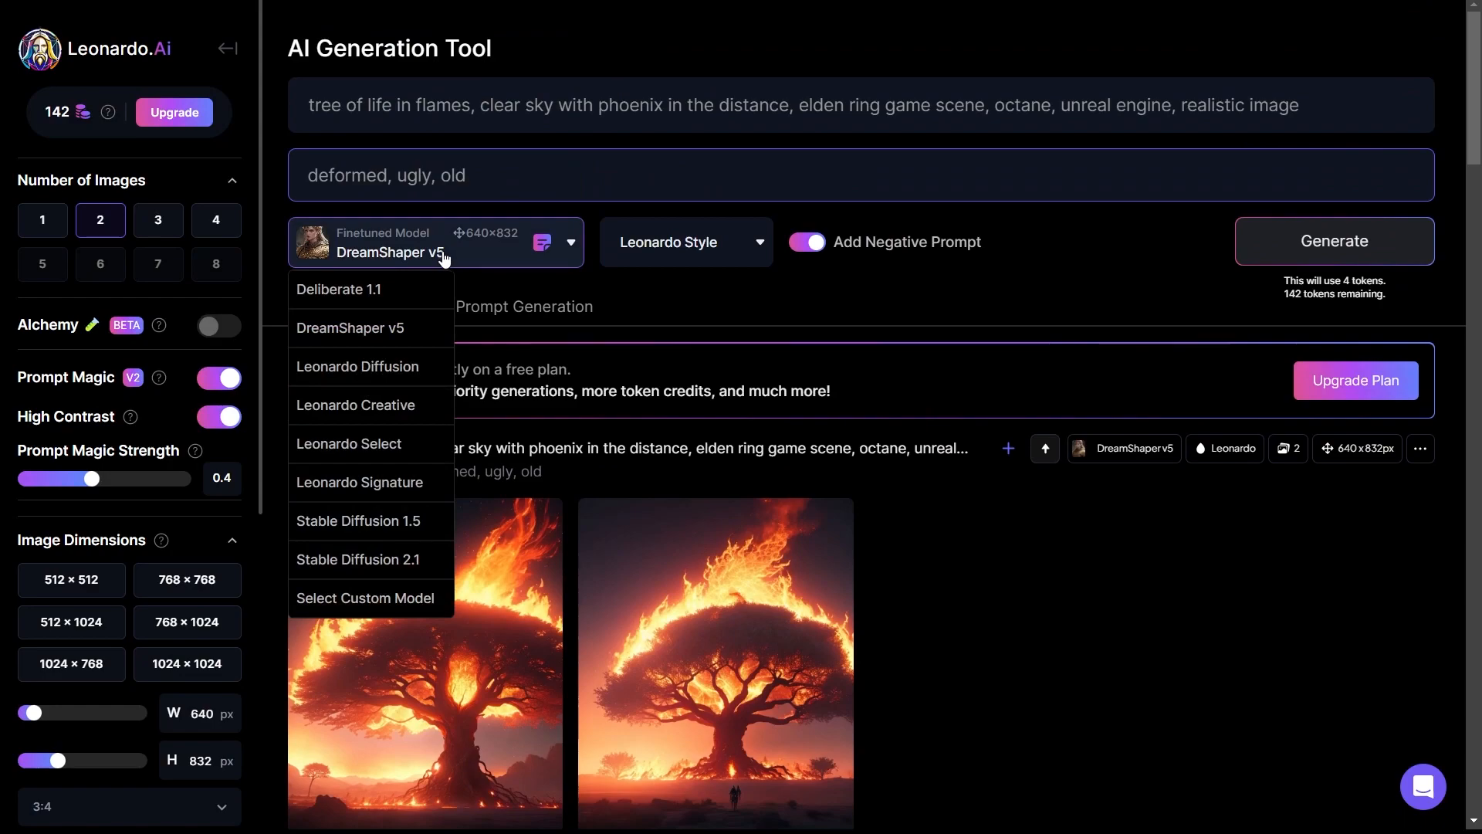
{"action": "left_click", "coordinate": [380, 290]}
{"action": "left_click", "coordinate": [332, 249]}
{"action": "left_click", "coordinate": [360, 482]}
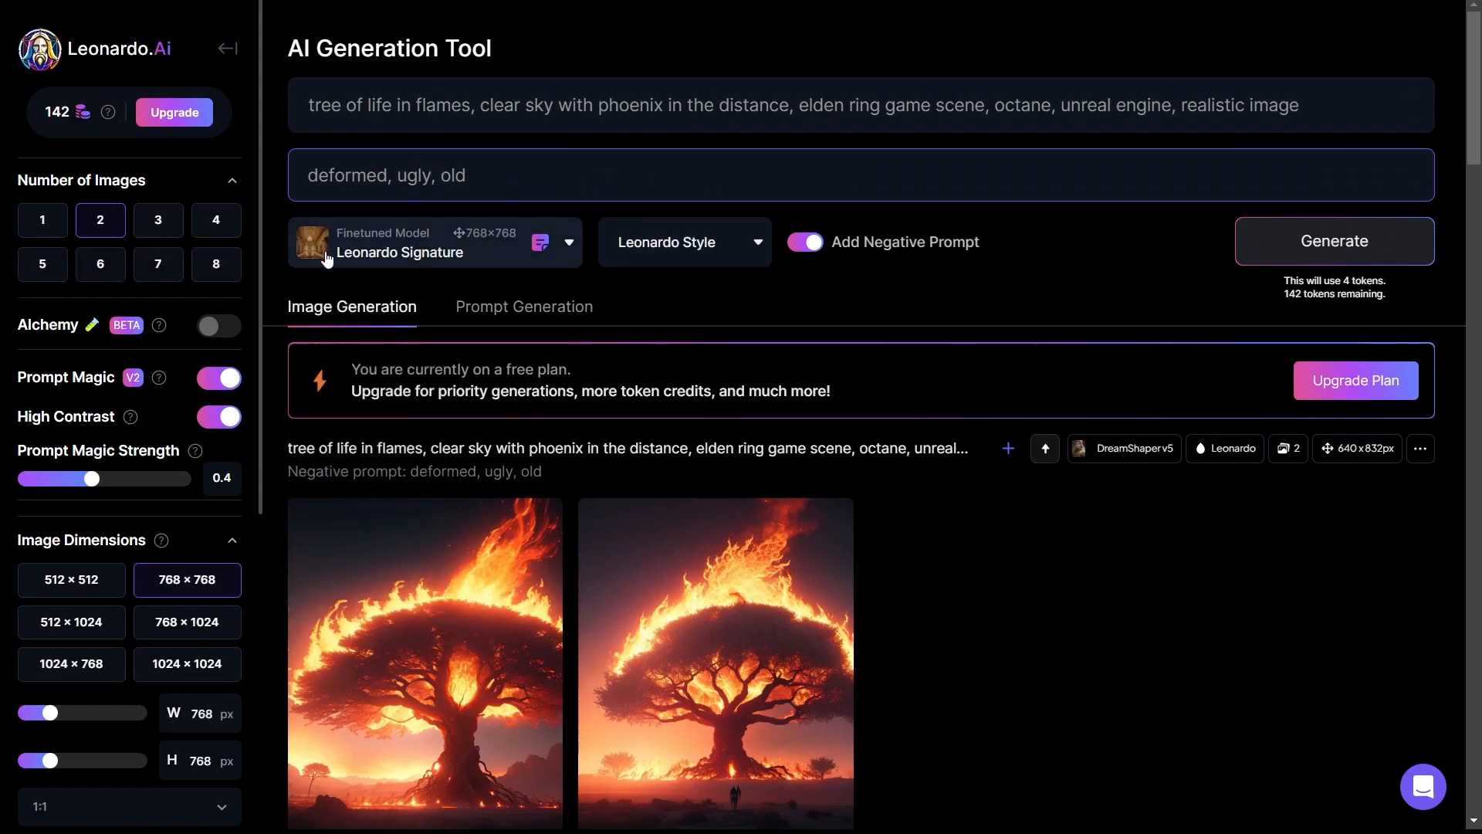
Switch the model to Stable Diffusion 2.1 and check its style options
{"action": "left_click", "coordinate": [340, 248]}
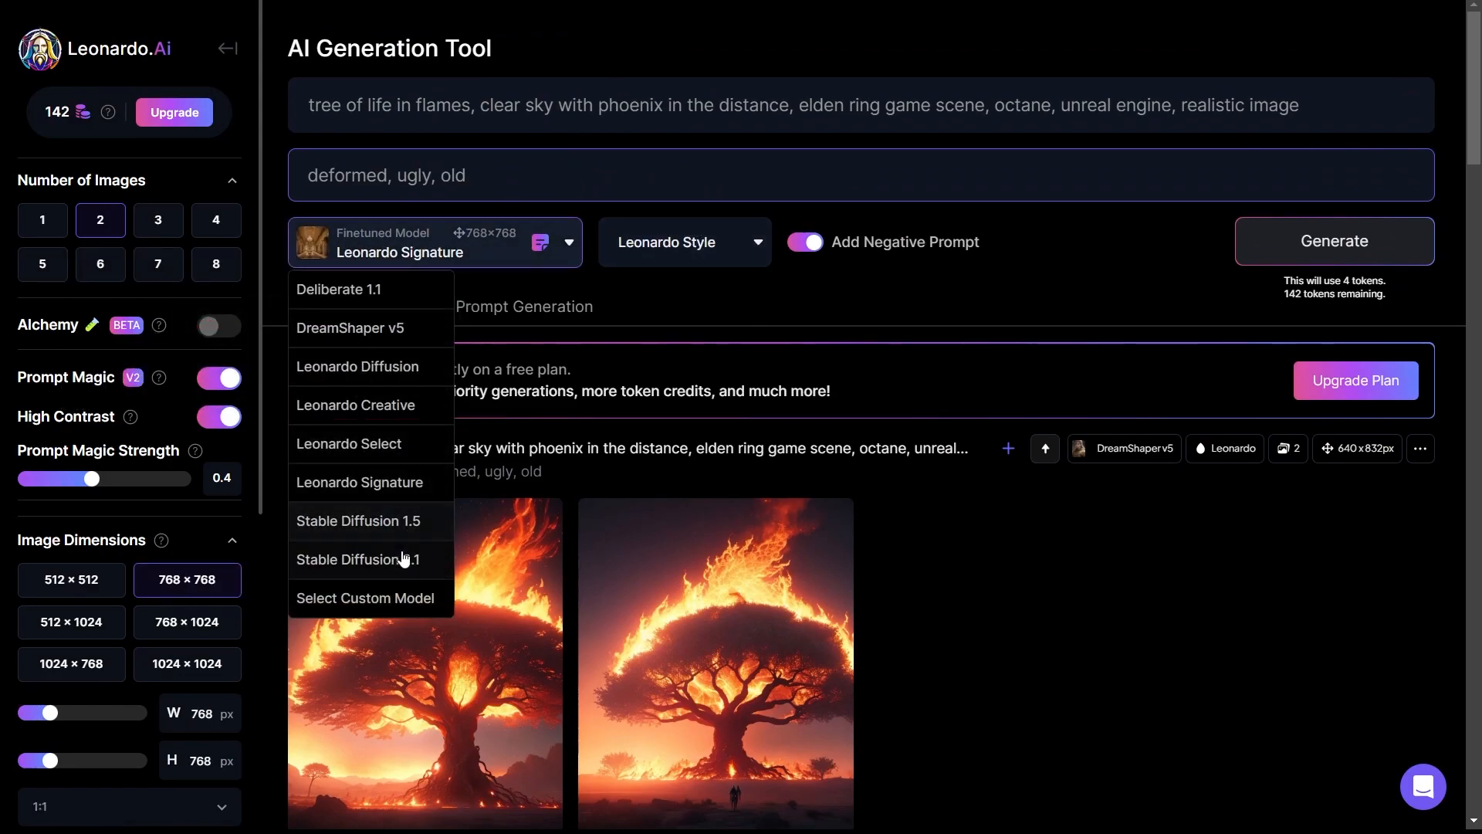
{"action": "left_click", "coordinate": [405, 556]}
{"action": "left_click", "coordinate": [628, 254]}
{"action": "left_click", "coordinate": [831, 297]}
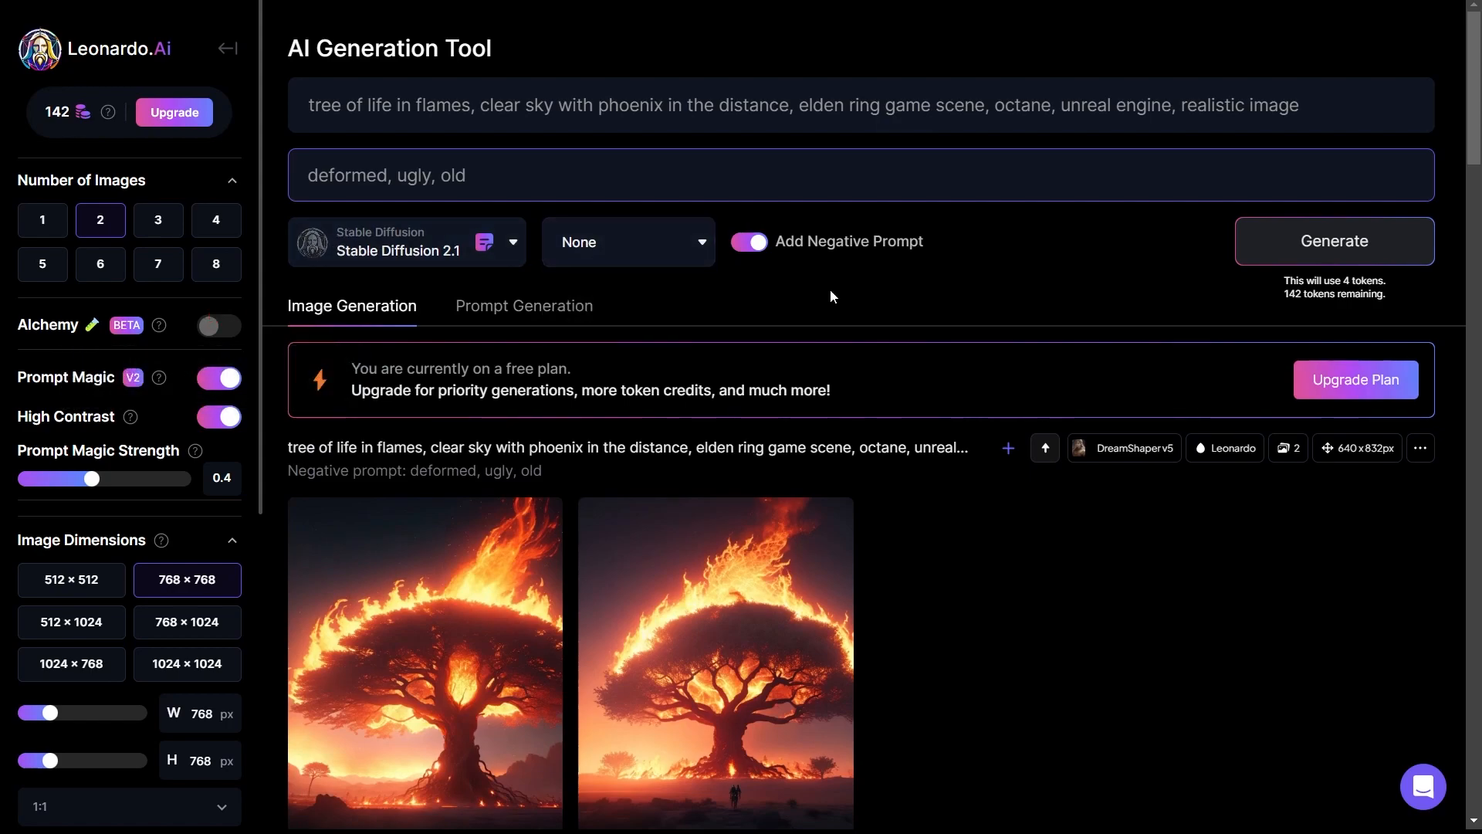
Generate the images with Stable Diffusion 2.1 and view both results enlarged
{"action": "left_click", "coordinate": [1313, 241]}
{"action": "scroll", "coordinate": [1088, 387], "scroll_direction": "down", "scroll_amount": 5}
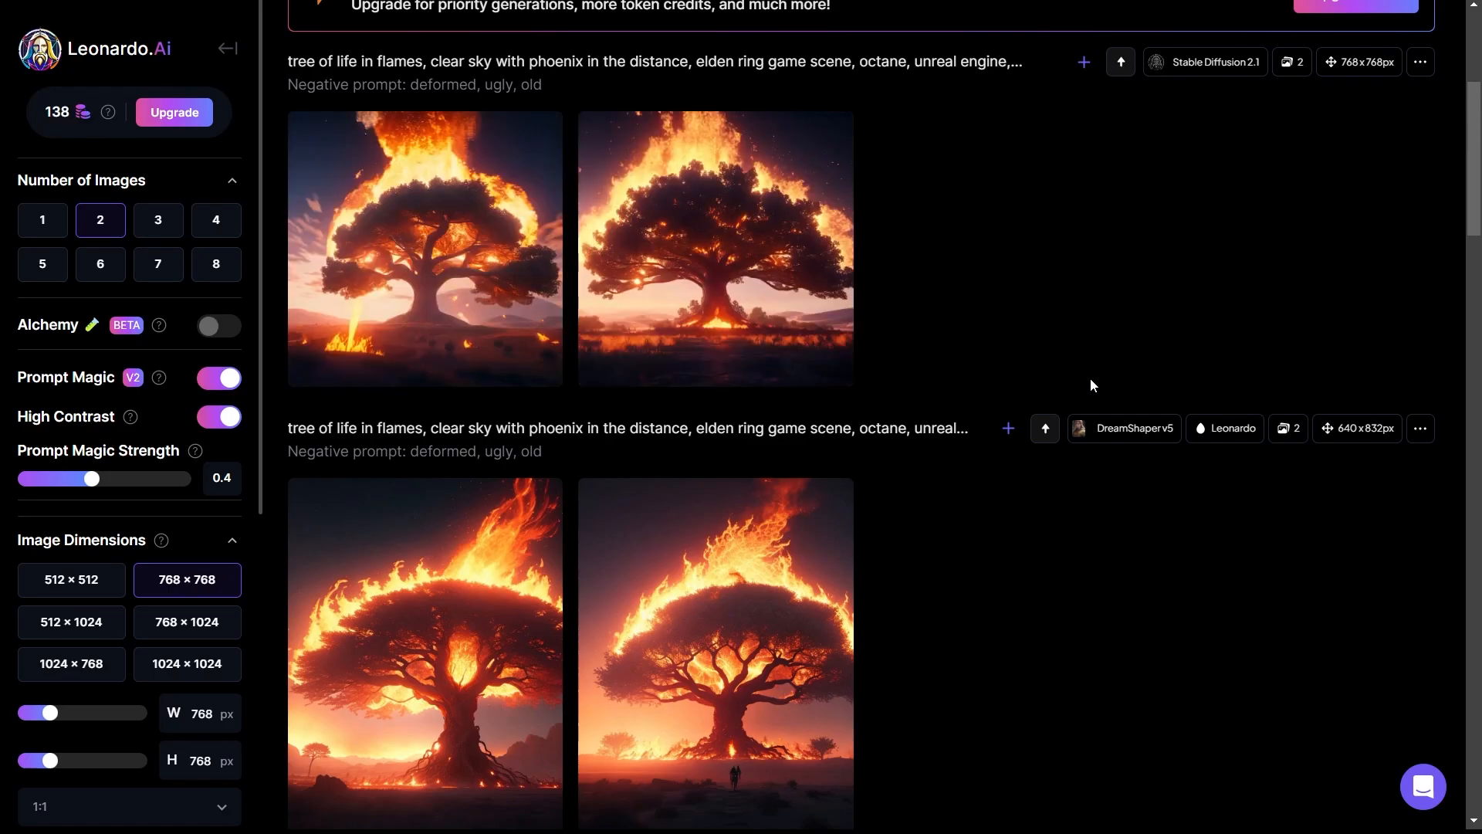
{"action": "scroll", "coordinate": [1092, 376], "scroll_direction": "up", "scroll_amount": 1}
{"action": "left_click", "coordinate": [502, 305]}
{"action": "left_click", "coordinate": [1135, 408]}
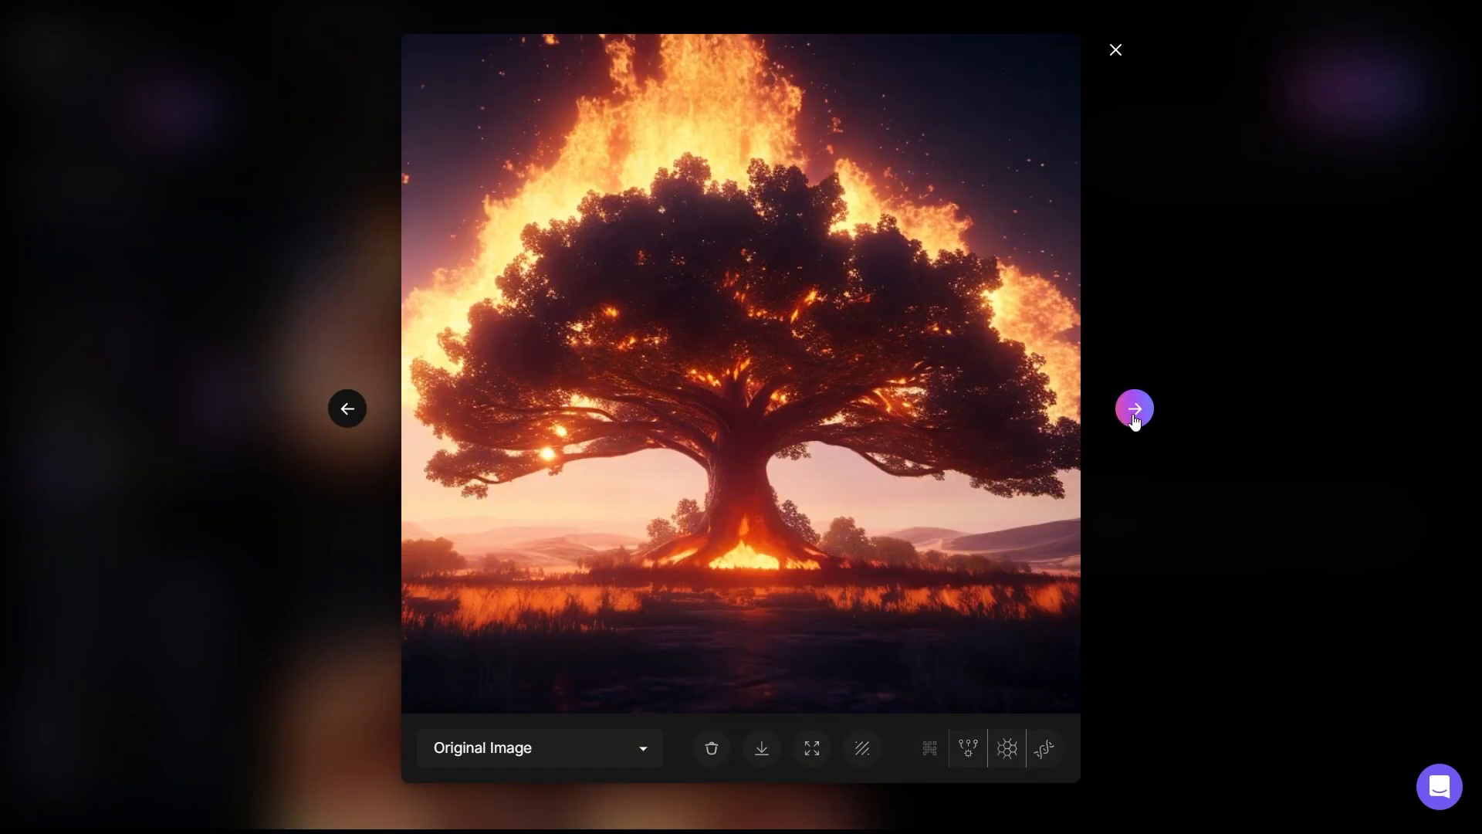
{"action": "left_click", "coordinate": [1116, 50]}
Switch to the Leonardo Select finetuned model with Leonardo Style and generate the images again
{"action": "scroll", "coordinate": [1098, 294], "scroll_direction": "up", "scroll_amount": 3}
{"action": "left_click", "coordinate": [376, 247]}
{"action": "left_click", "coordinate": [361, 405]}
{"action": "left_click", "coordinate": [447, 252]}
{"action": "left_click", "coordinate": [447, 251]}
{"action": "left_click", "coordinate": [443, 252]}
{"action": "left_click", "coordinate": [386, 444]}
{"action": "left_click", "coordinate": [691, 244]}
{"action": "left_click", "coordinate": [701, 292]}
{"action": "left_click", "coordinate": [1334, 242]}
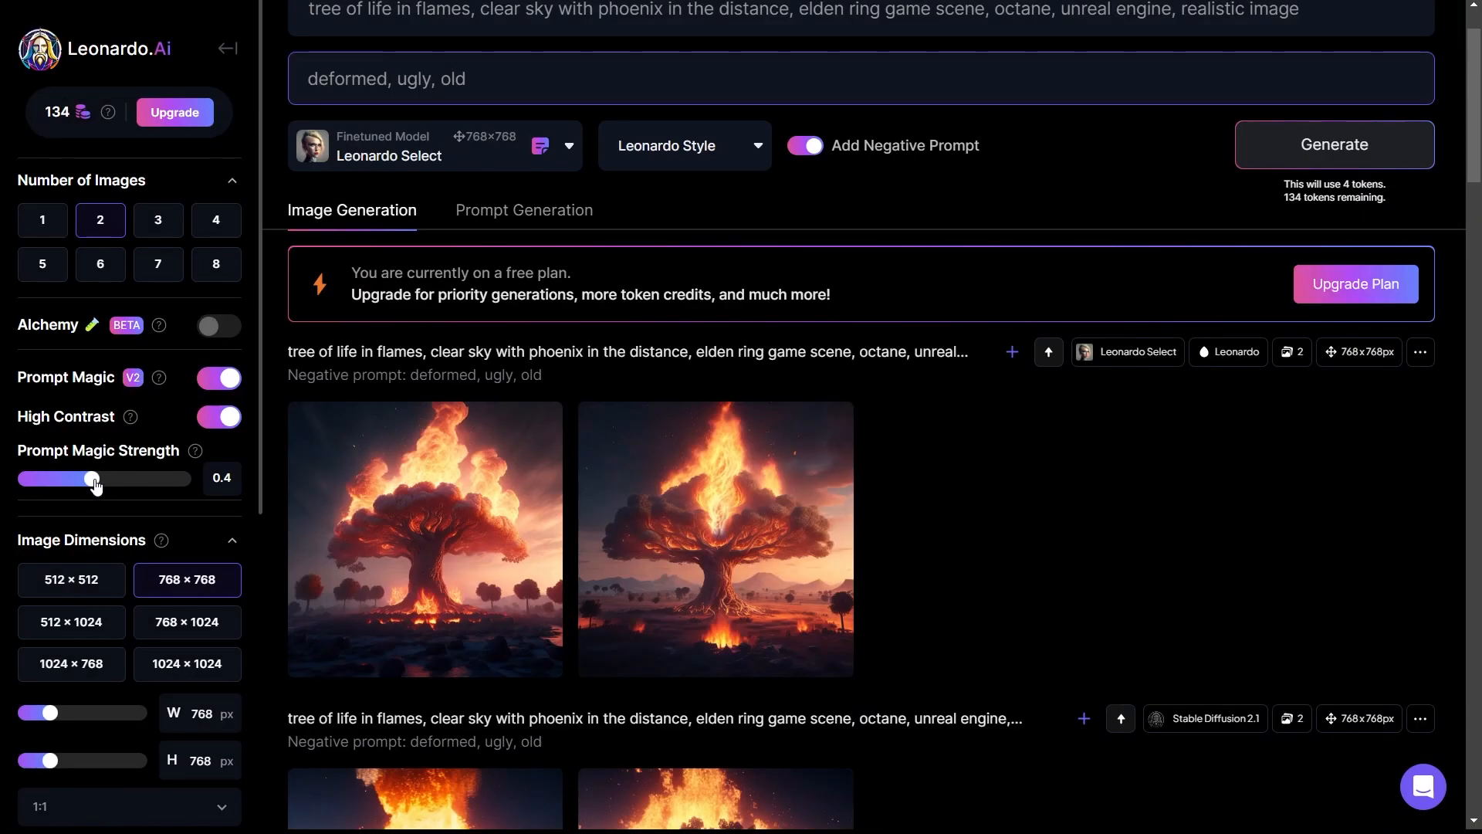
Raise the Prompt Magic Strength to 0.65 and generate the images again with Leonardo Select
{"action": "left_click_drag", "start_coordinate": [95, 485], "coordinate": [153, 479]}
{"action": "scroll", "coordinate": [116, 498], "scroll_direction": "down", "scroll_amount": 5}
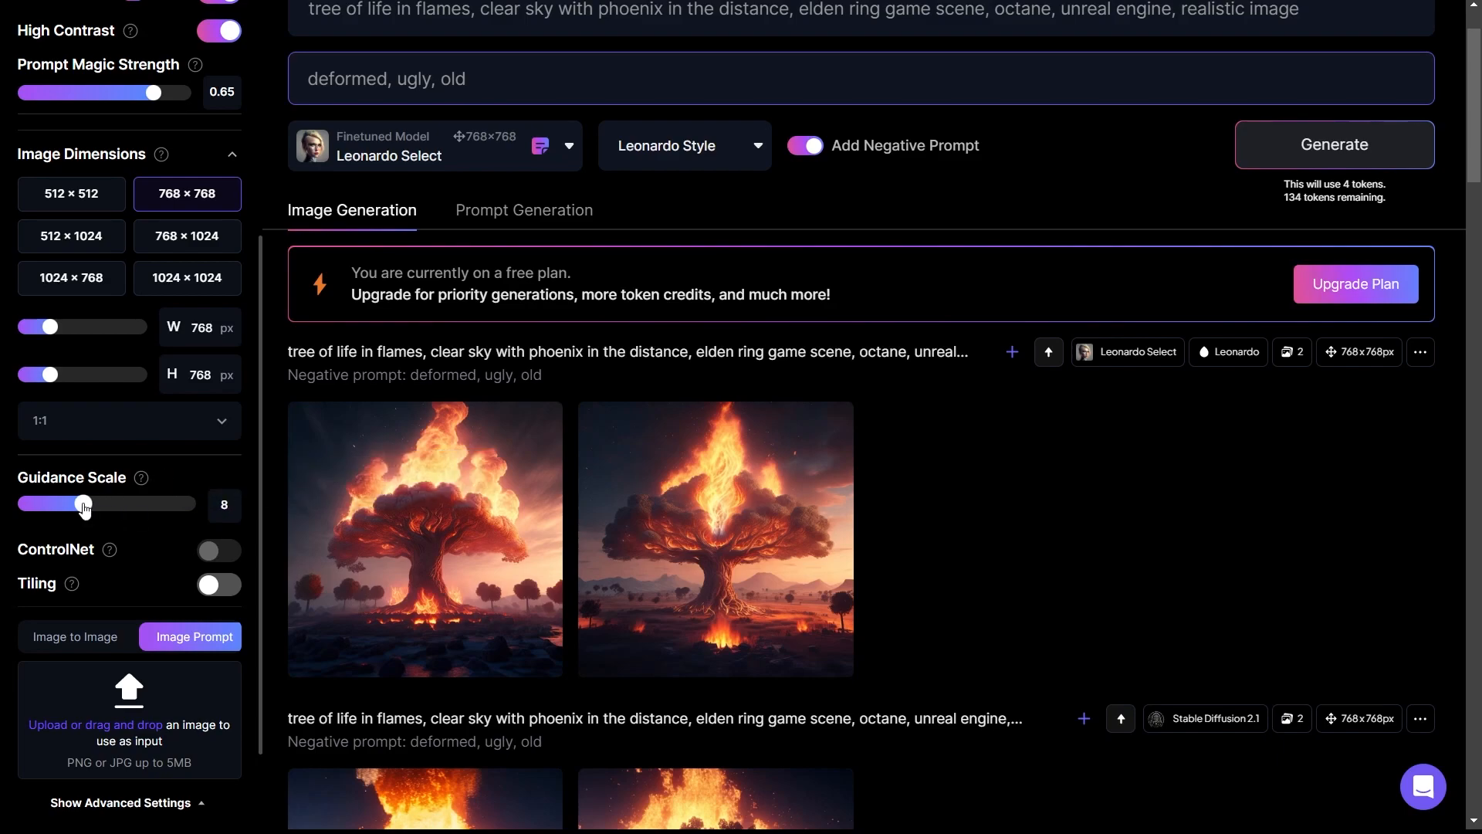
{"action": "scroll", "coordinate": [83, 509], "scroll_direction": "up", "scroll_amount": 5}
{"action": "left_click", "coordinate": [1334, 144]}
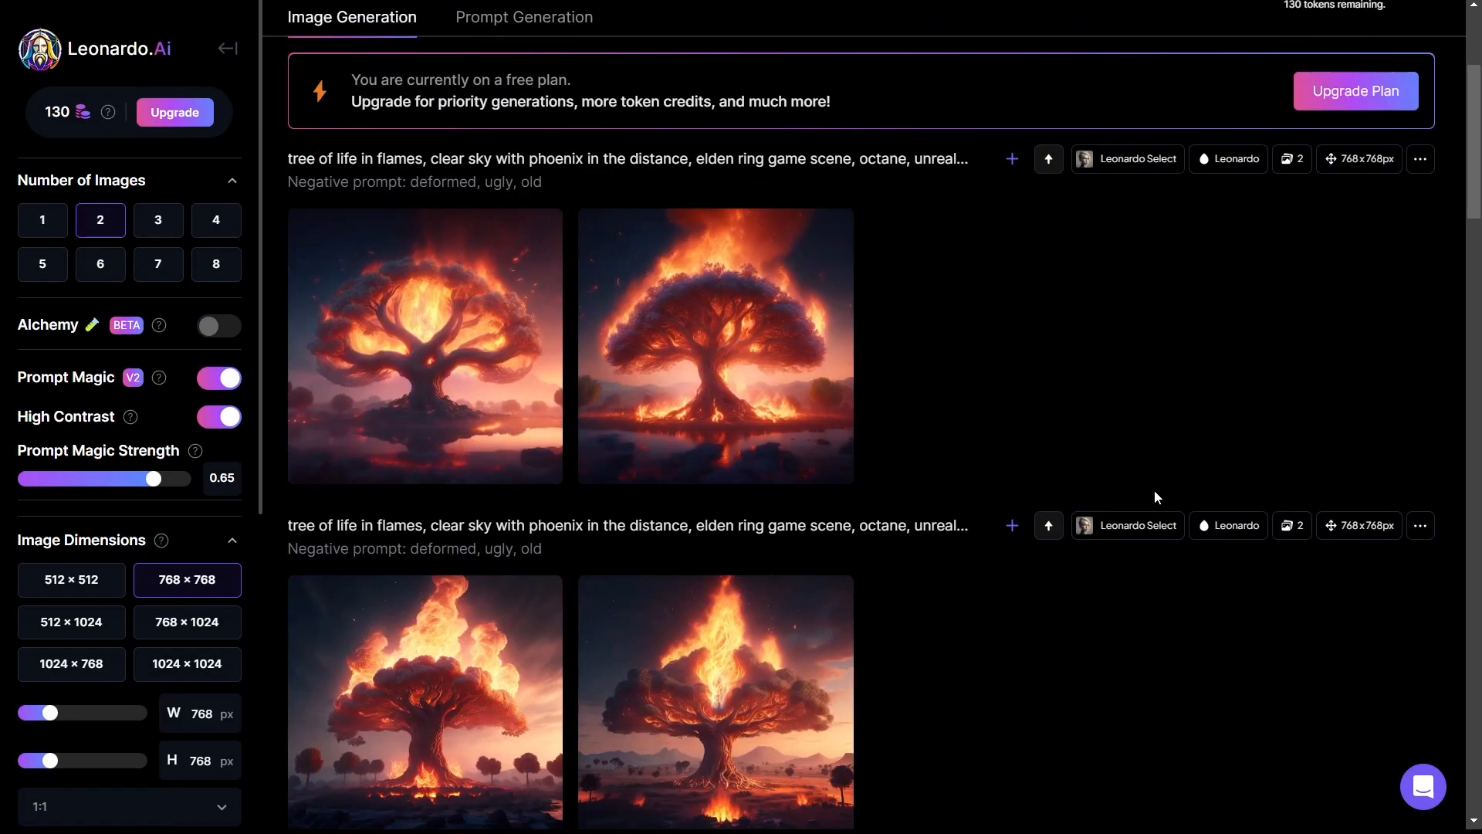
Open the Finetuned Models page and check the sorting options for the platform models
{"action": "left_click", "coordinate": [228, 48]}
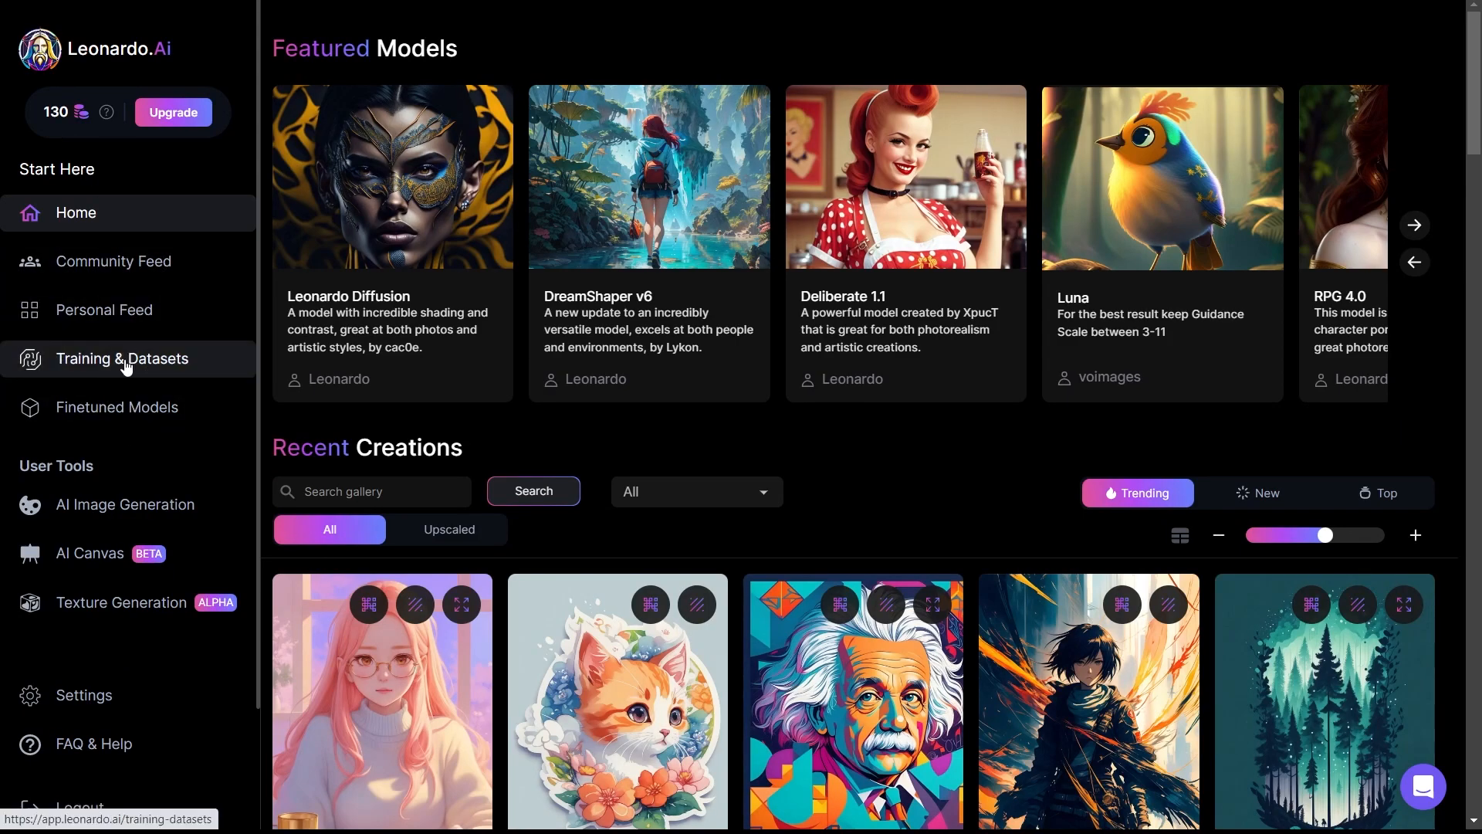
{"action": "left_click", "coordinate": [115, 408]}
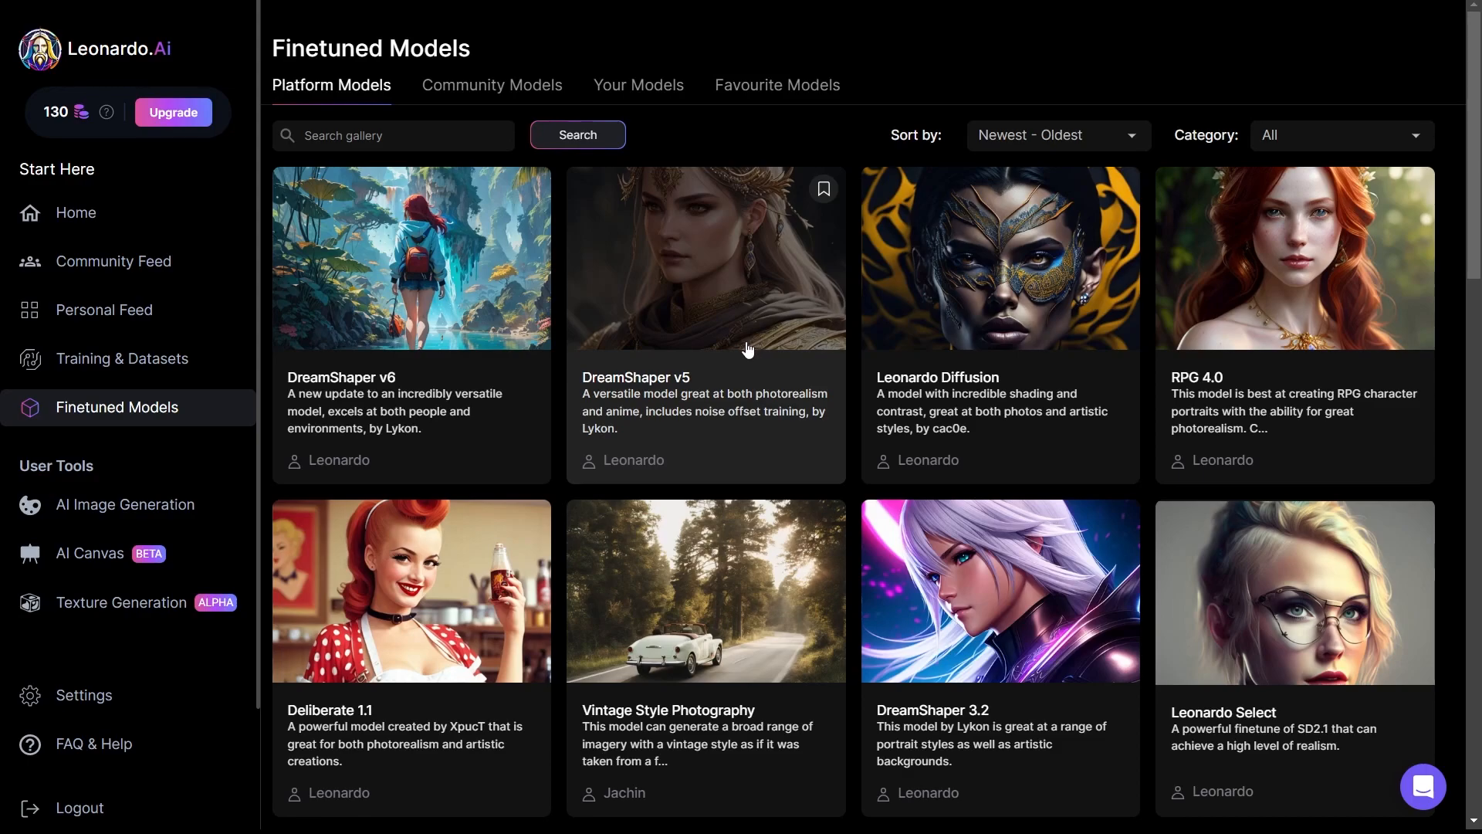
{"action": "left_click", "coordinate": [1071, 139]}
{"action": "left_click", "coordinate": [1073, 142]}
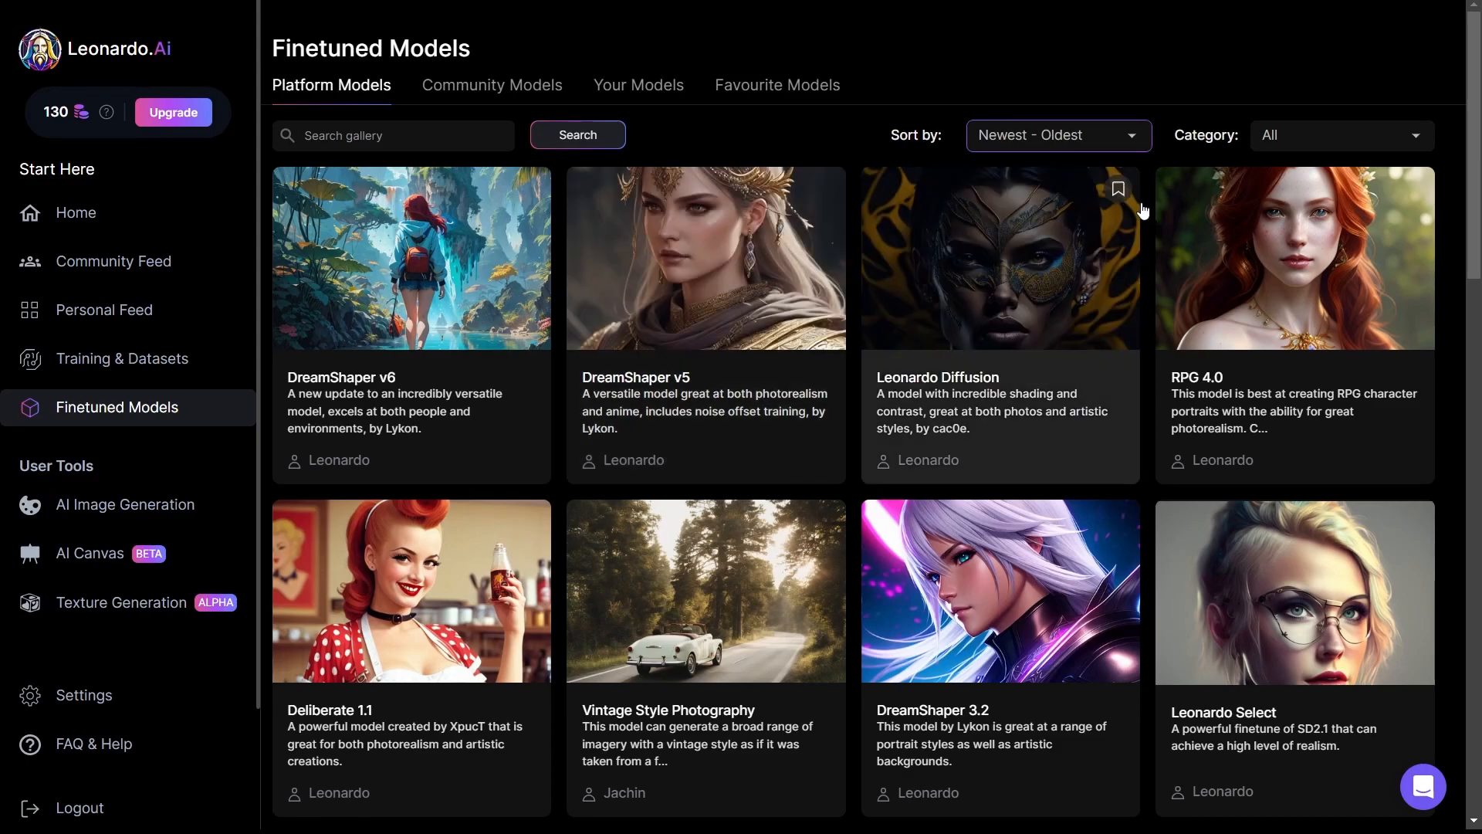
Browse the platform models and choose the Pixel Art model for image generation
{"action": "scroll", "coordinate": [1236, 332], "scroll_direction": "down", "scroll_amount": 5}
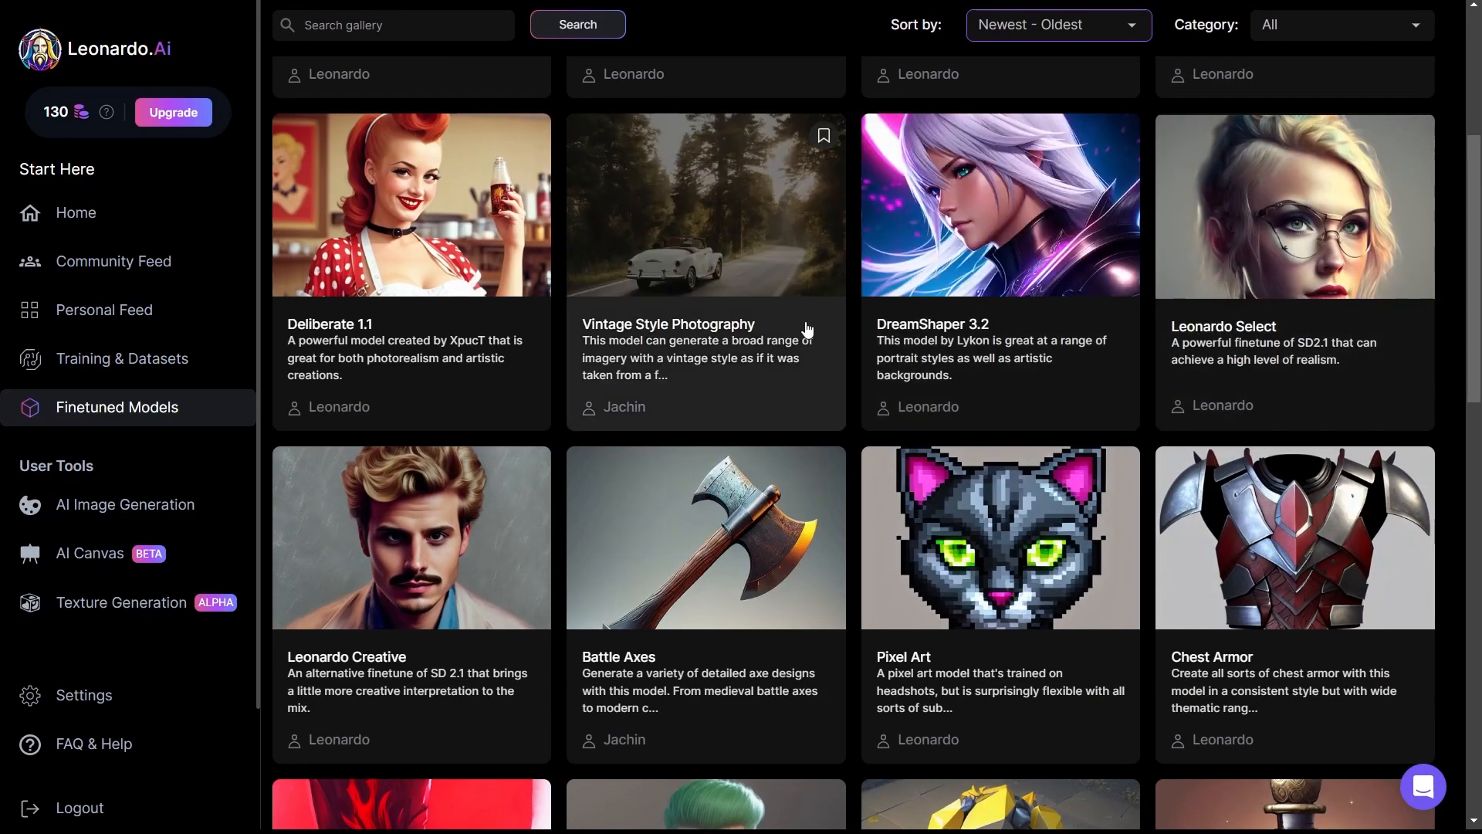
{"action": "scroll", "coordinate": [803, 328], "scroll_direction": "down", "scroll_amount": 4}
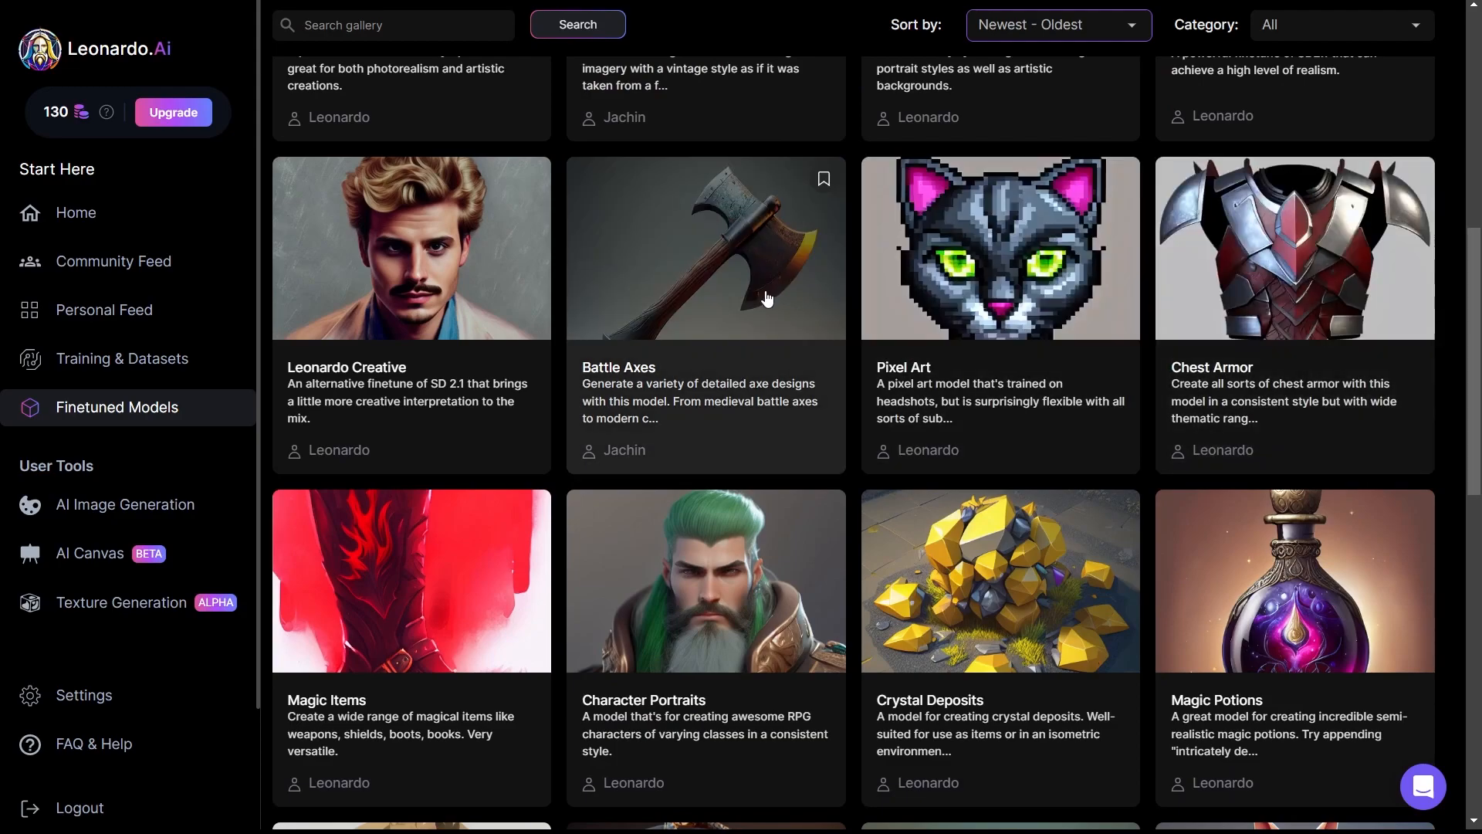
{"action": "scroll", "coordinate": [765, 299], "scroll_direction": "down", "scroll_amount": 3}
{"action": "scroll", "coordinate": [767, 298], "scroll_direction": "down", "scroll_amount": 2}
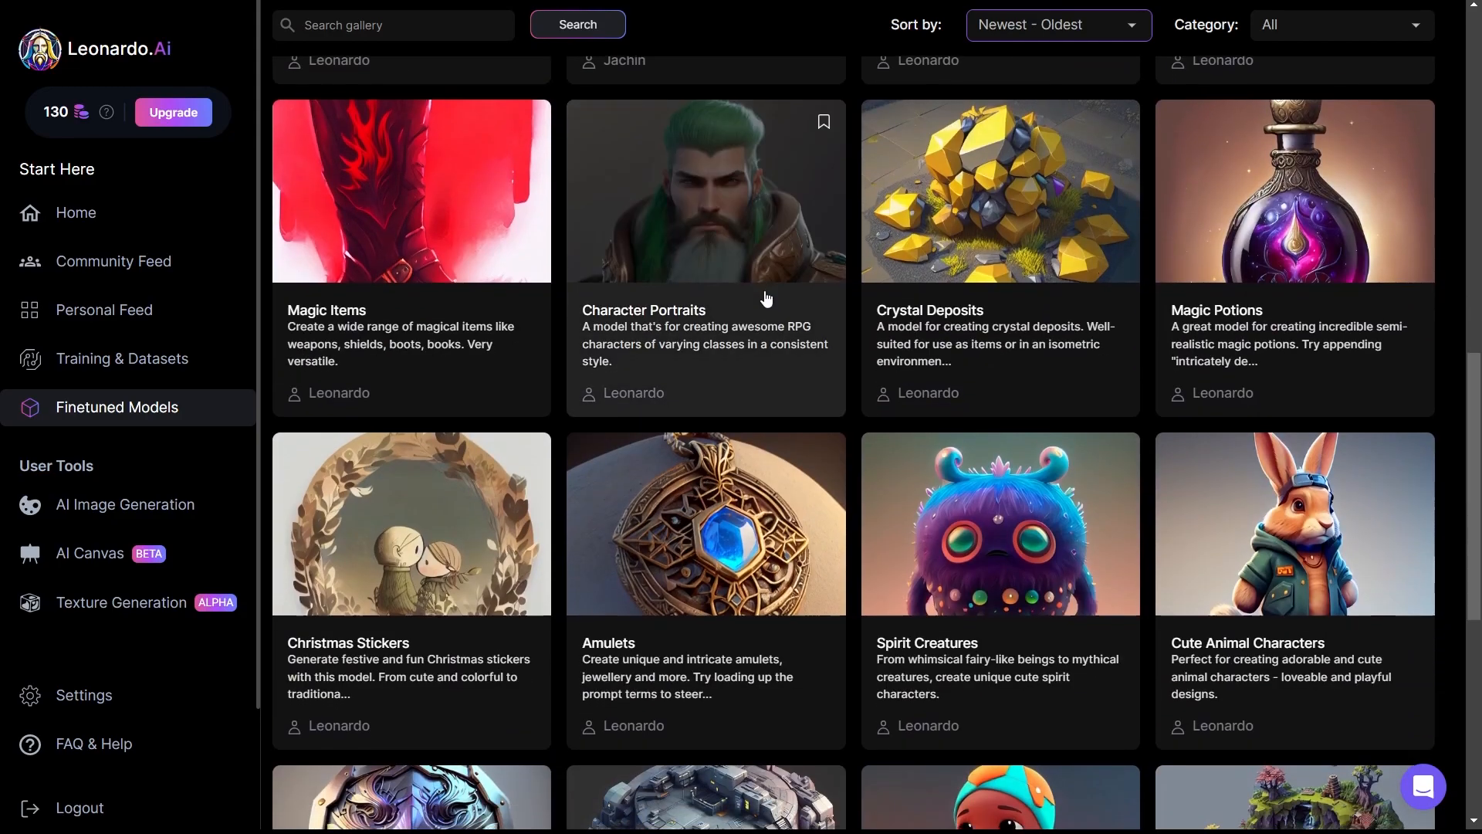
{"action": "scroll", "coordinate": [767, 300], "scroll_direction": "down", "scroll_amount": 1}
{"action": "scroll", "coordinate": [766, 298], "scroll_direction": "down", "scroll_amount": 5}
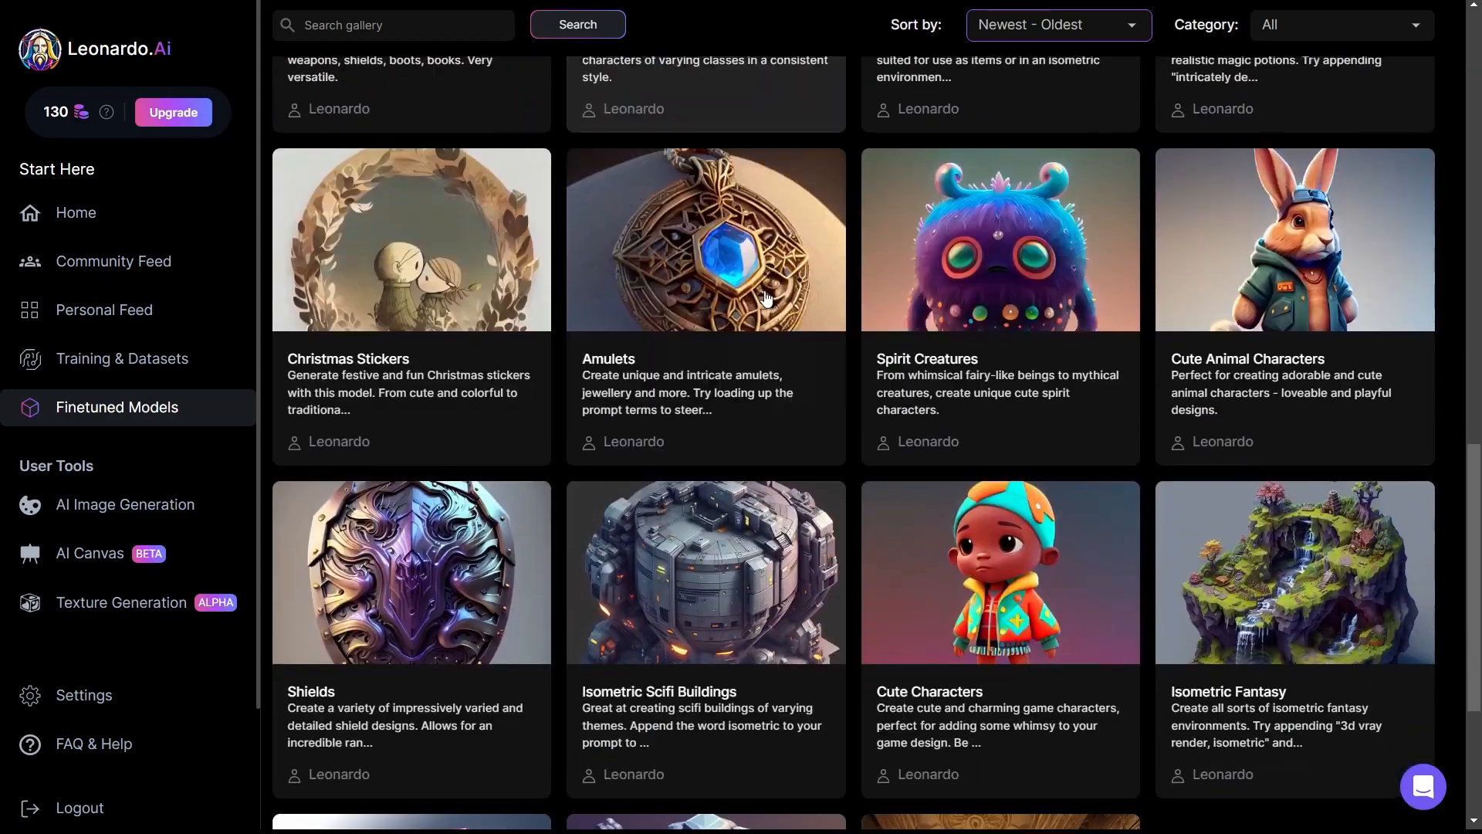
{"action": "scroll", "coordinate": [803, 594], "scroll_direction": "up", "scroll_amount": 10}
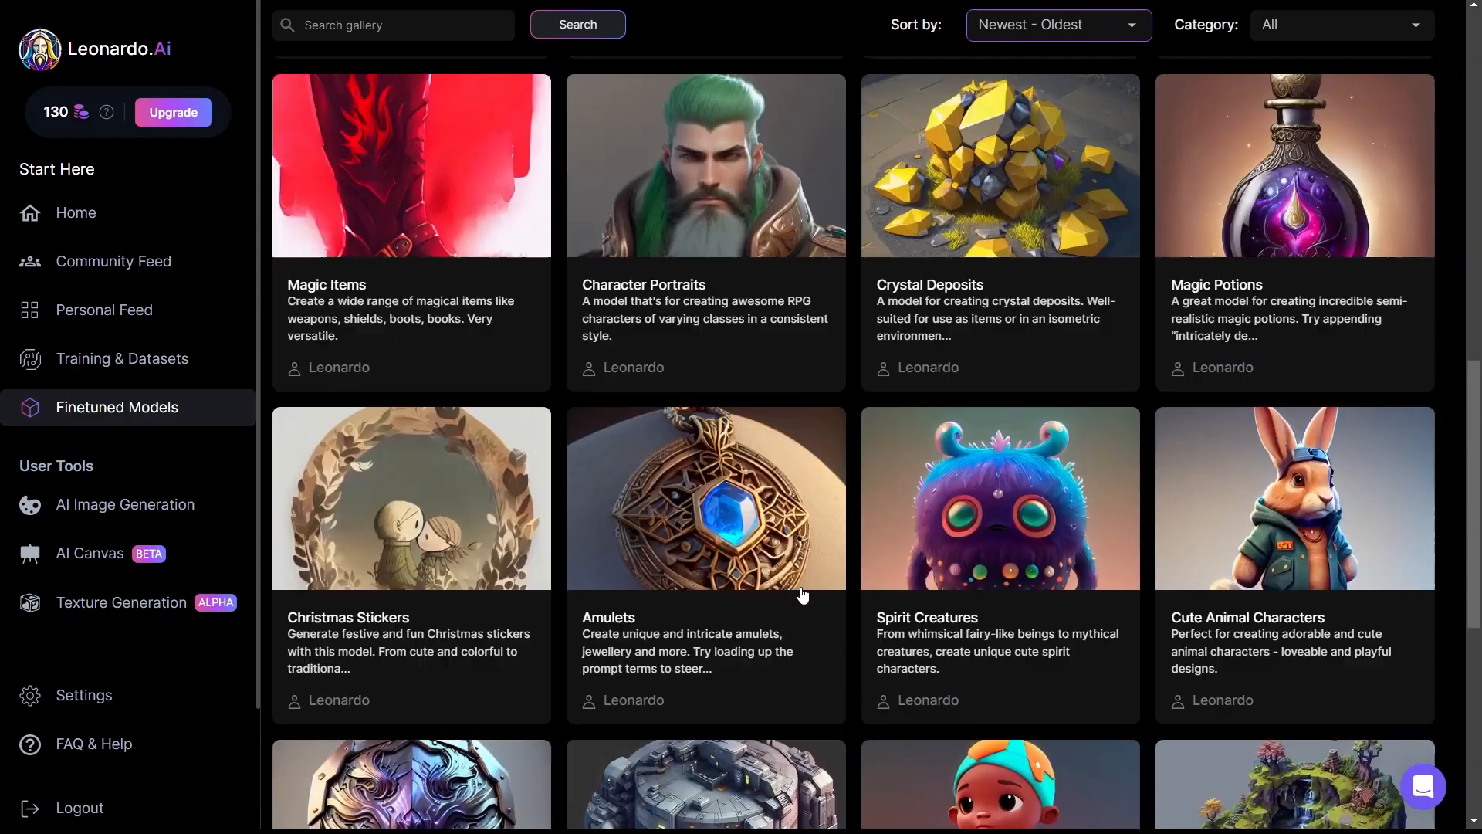
{"action": "left_click", "coordinate": [1020, 254]}
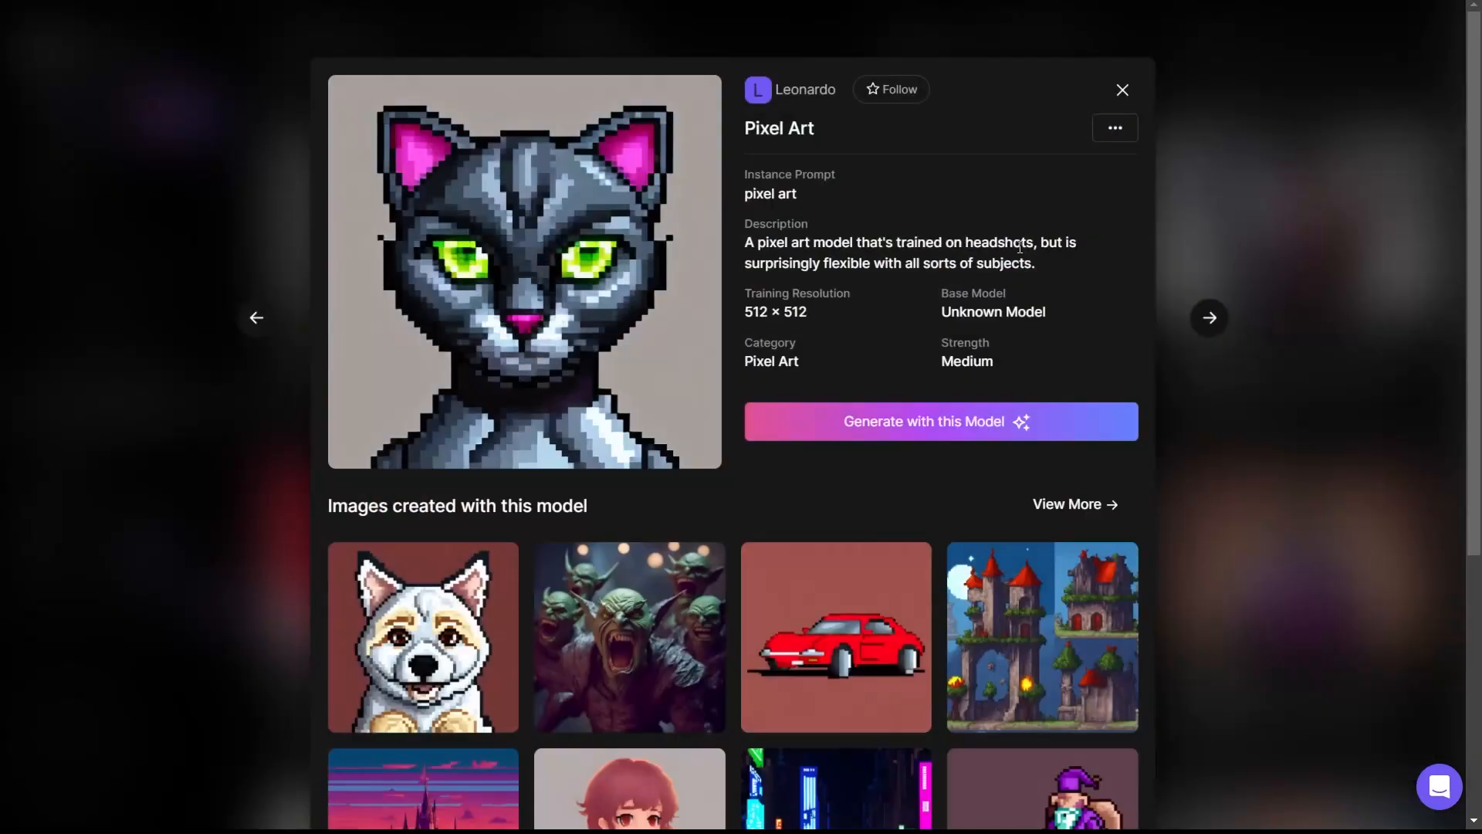
{"action": "left_click", "coordinate": [908, 423]}
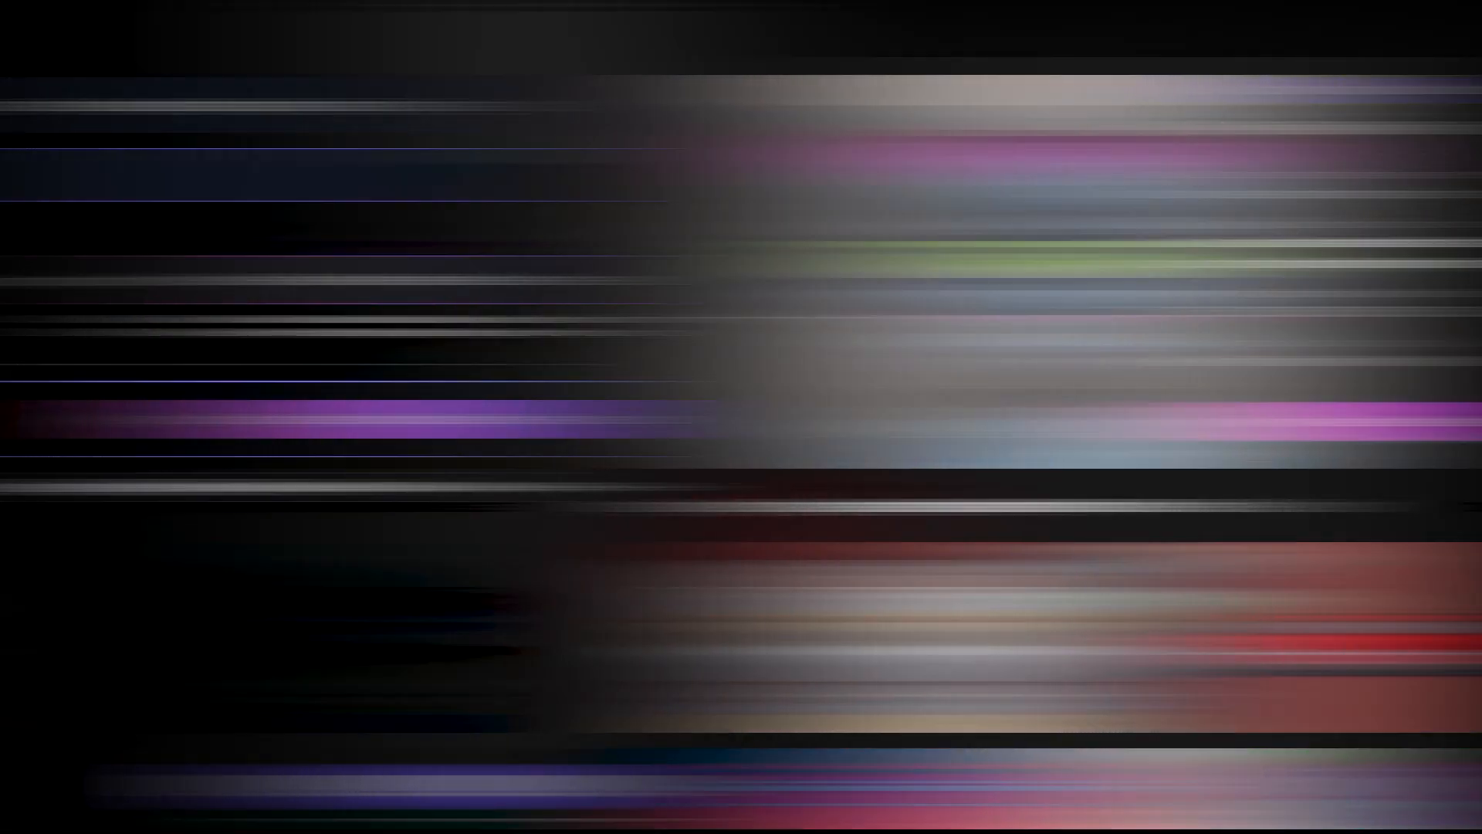
Replace the prompt with "pirate cat portrait", clear the negative prompt and generate the images with Pixel Art
{"action": "type", "text": "cov"}
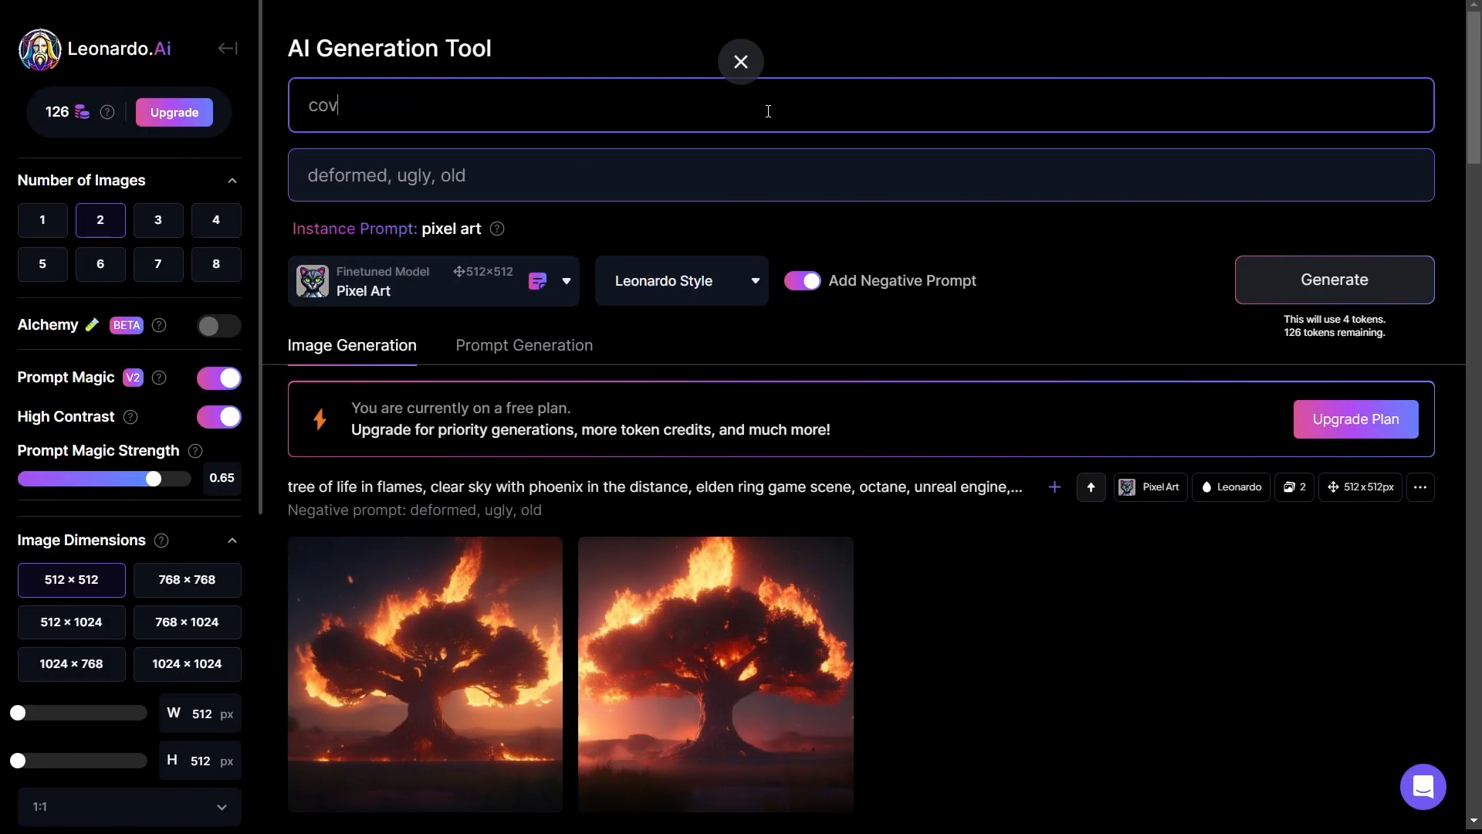
{"action": "type", "text": "er of pi"}
{"action": "key", "text": "ctrl+a"}
{"action": "type", "text": "pirate cat portrait"}
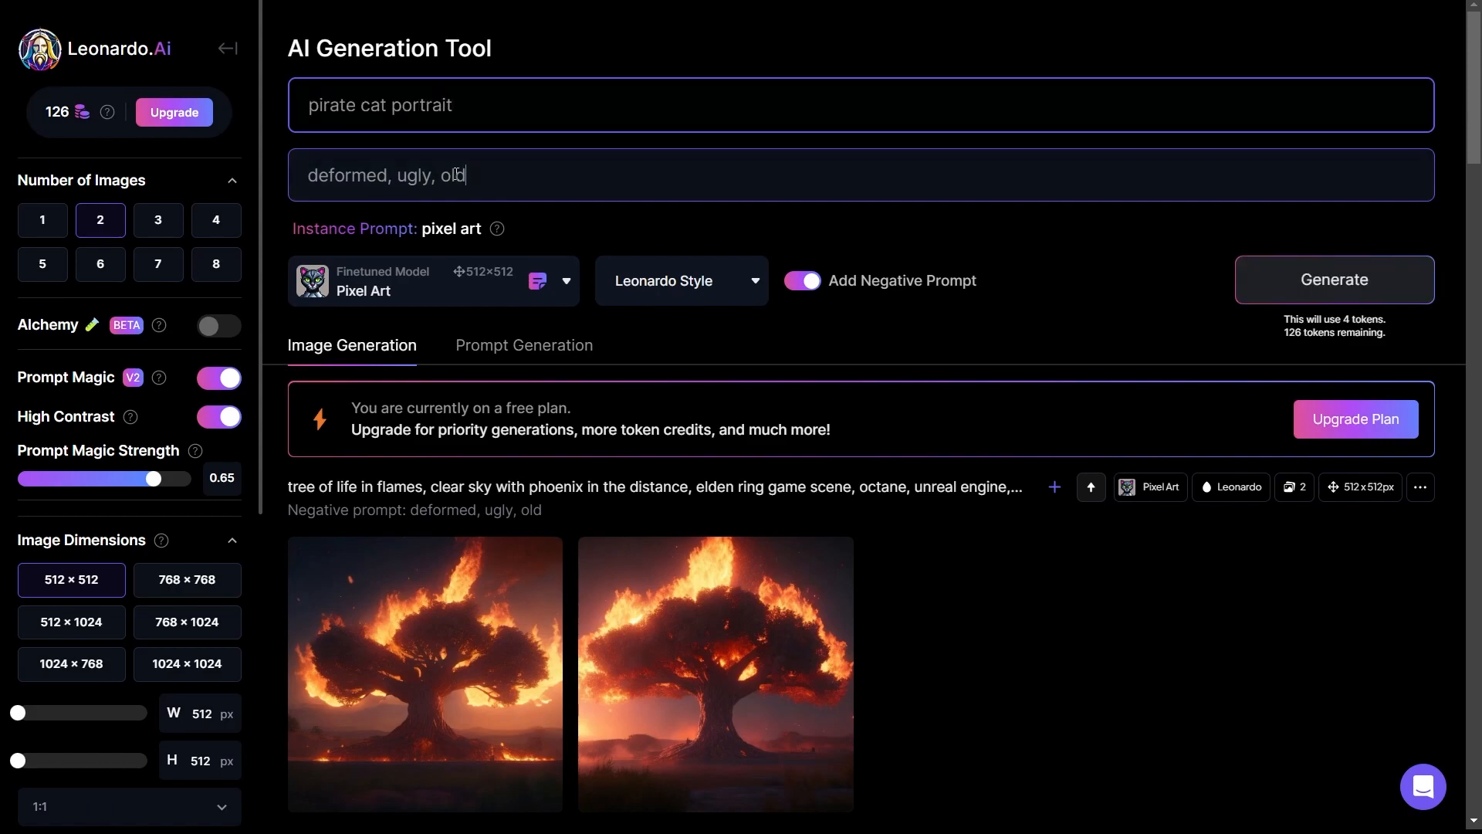
{"action": "triple_click", "coordinate": [473, 175]}
{"action": "key", "text": "BackSpace"}
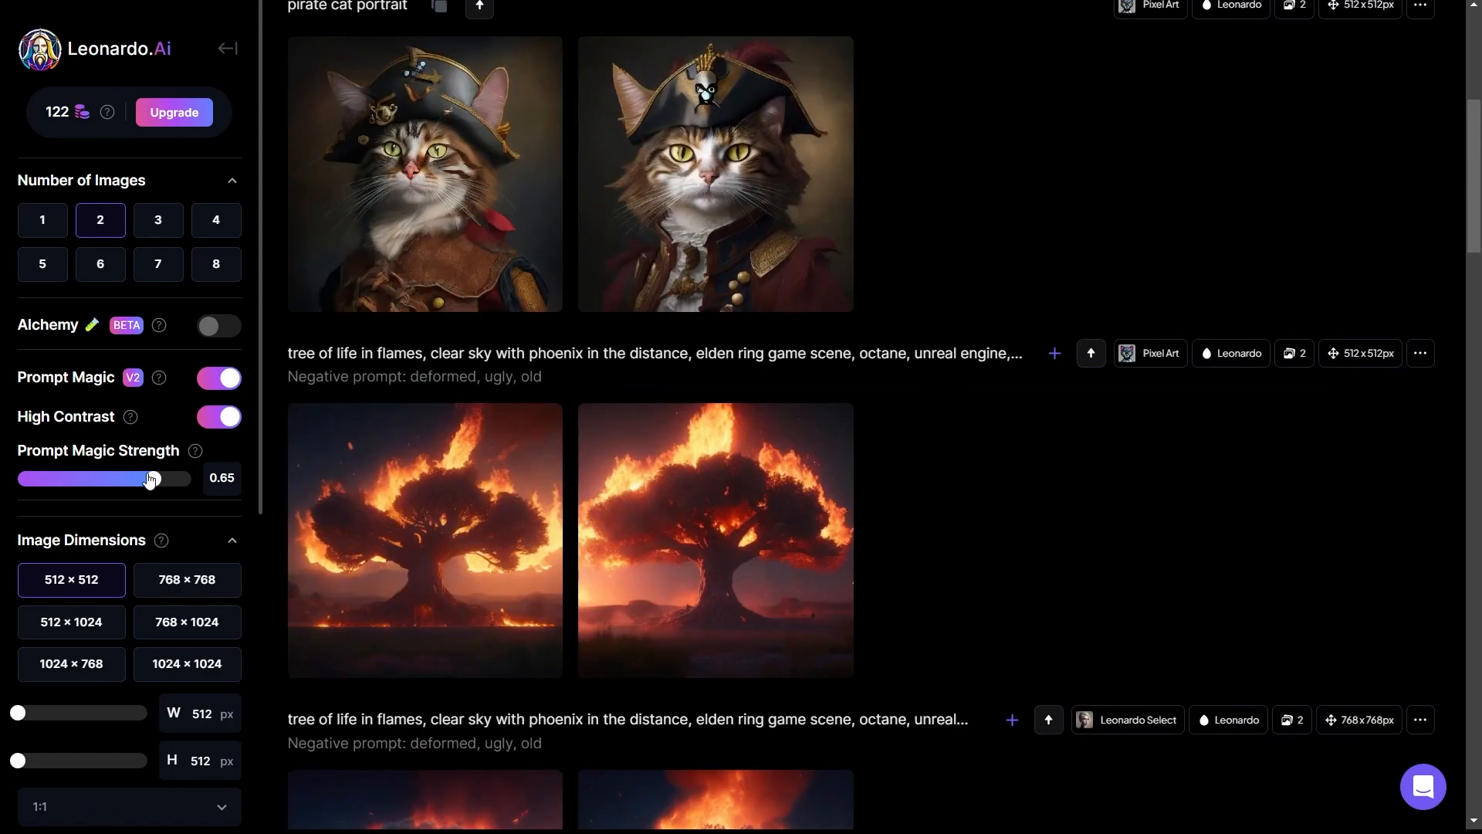
Lower the Prompt Magic Strength to 0.4 and the Guidance Scale to 5, and generate the pirate cat portraits again
{"action": "left_click_drag", "start_coordinate": [150, 478], "coordinate": [91, 479]}
{"action": "scroll", "coordinate": [54, 502], "scroll_direction": "down", "scroll_amount": 5}
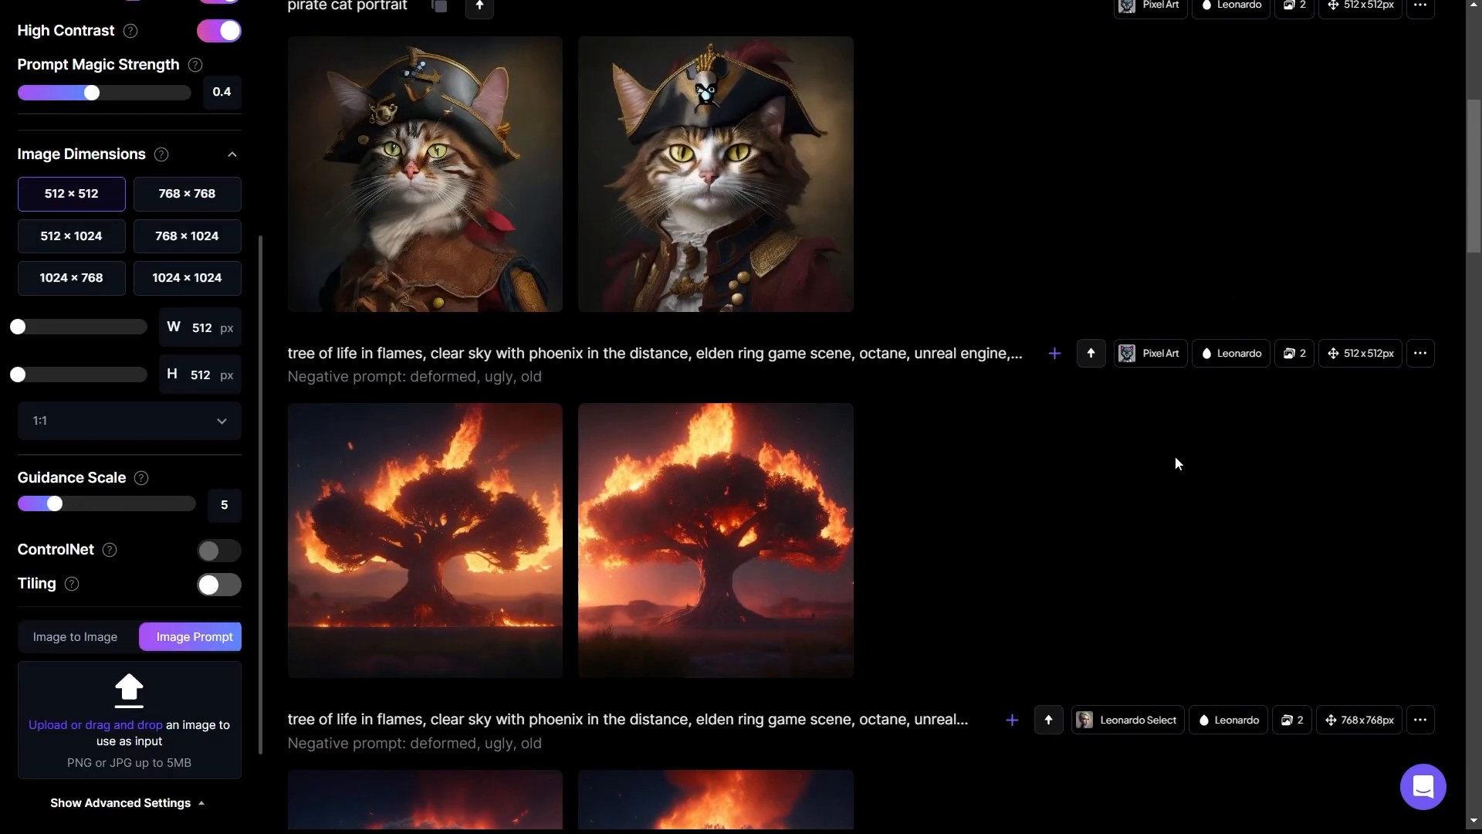
{"action": "scroll", "coordinate": [1166, 461], "scroll_direction": "up", "scroll_amount": 5}
{"action": "left_click", "coordinate": [1335, 279]}
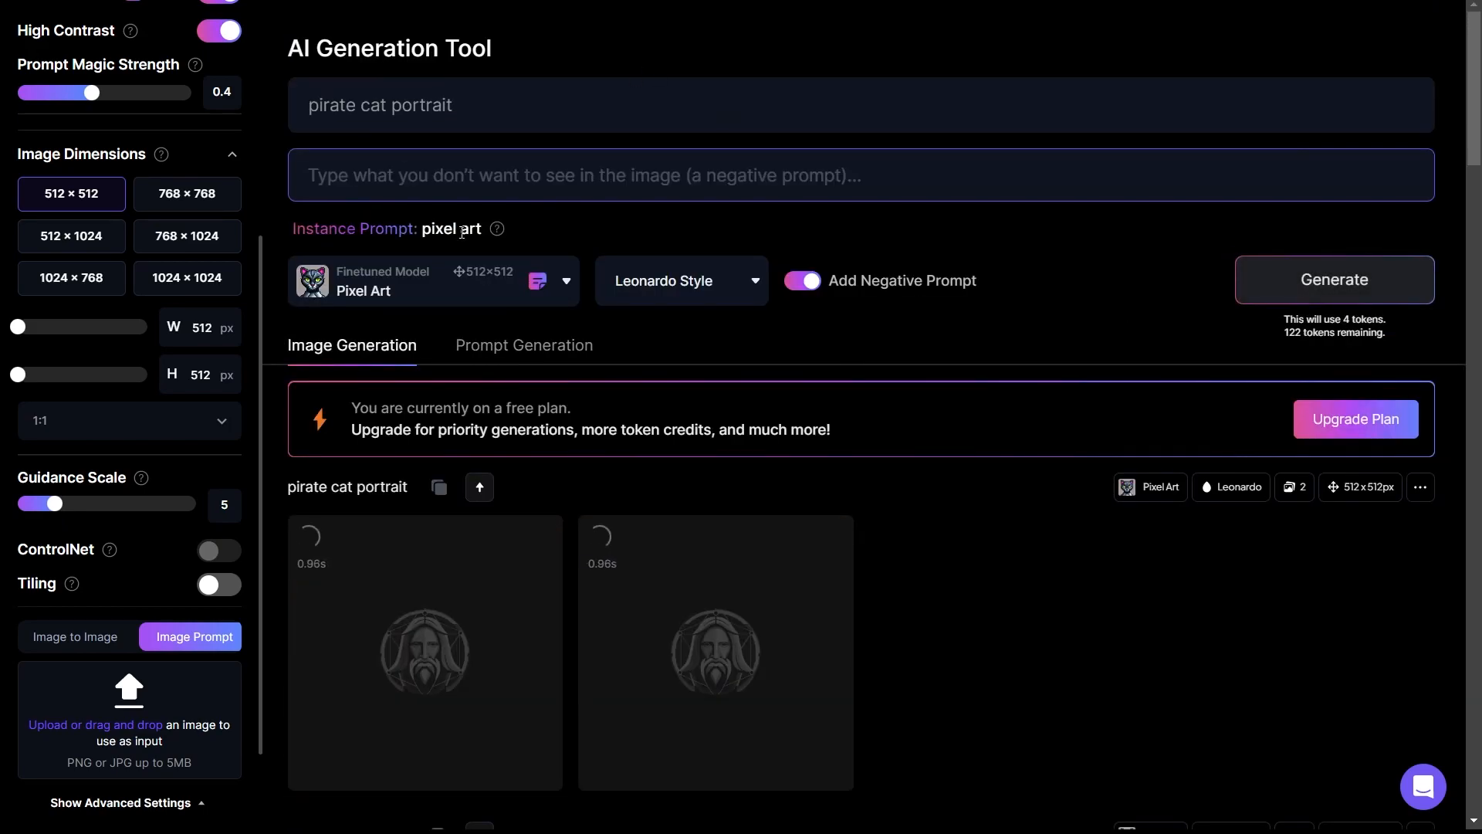
View both newly generated pirate cat portraits enlarged and close the image viewer
{"action": "mouse_move", "coordinate": [502, 231]}
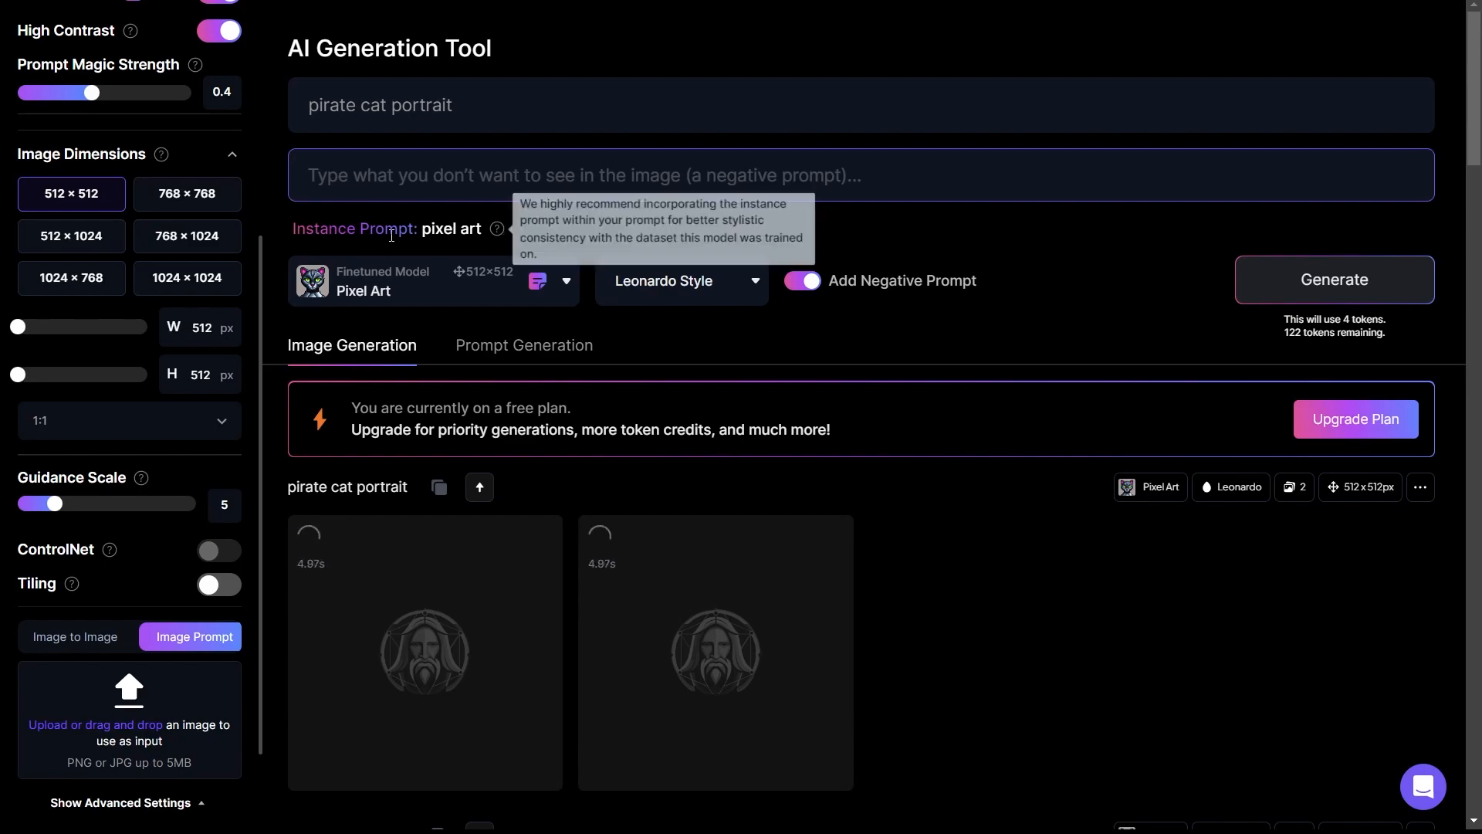
{"action": "scroll", "coordinate": [1089, 502], "scroll_direction": "down", "scroll_amount": 1}
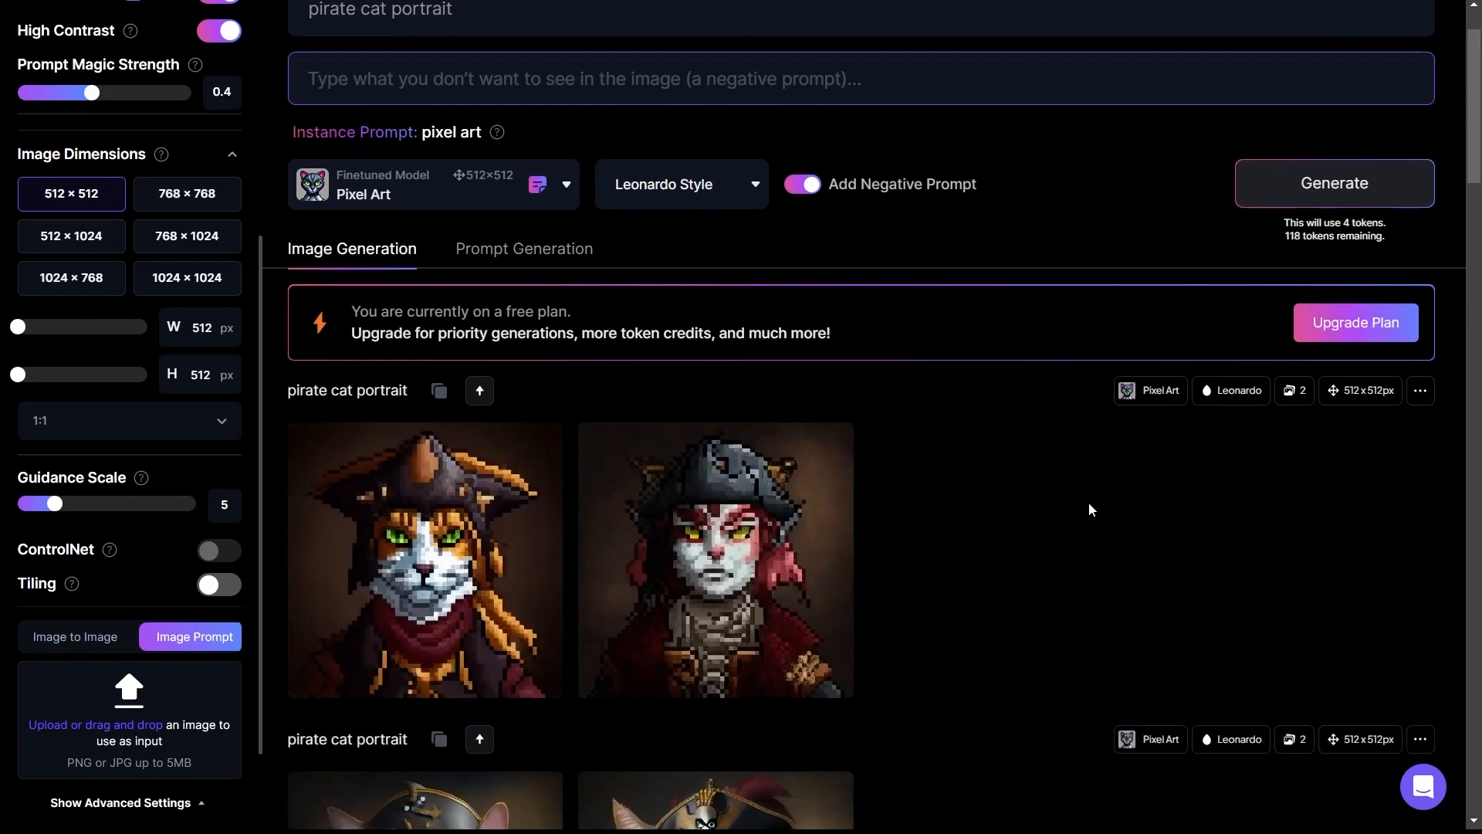
{"action": "scroll", "coordinate": [1088, 502], "scroll_direction": "down", "scroll_amount": 1}
{"action": "left_click", "coordinate": [415, 443]}
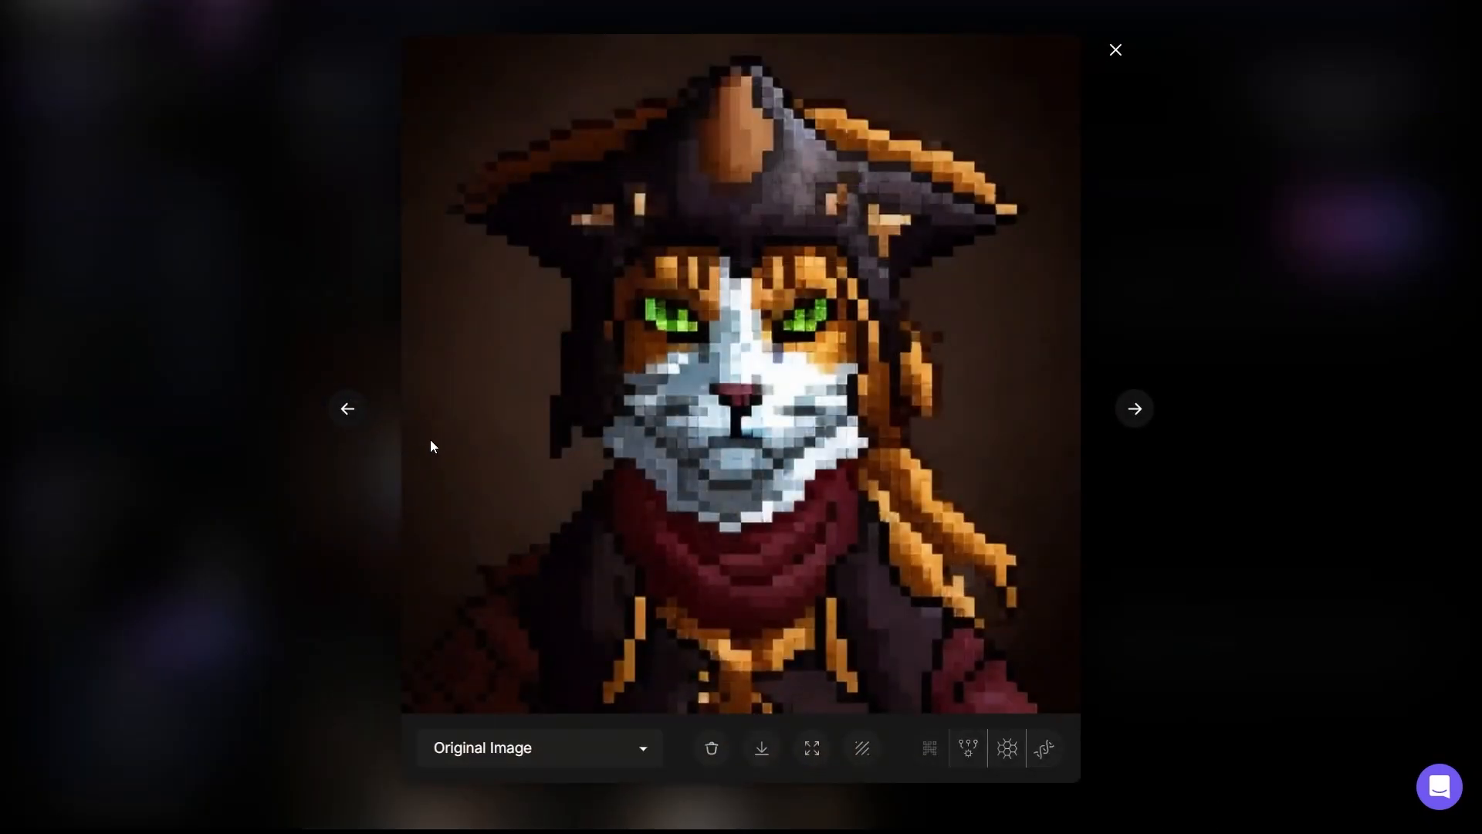
{"action": "left_click", "coordinate": [1143, 410]}
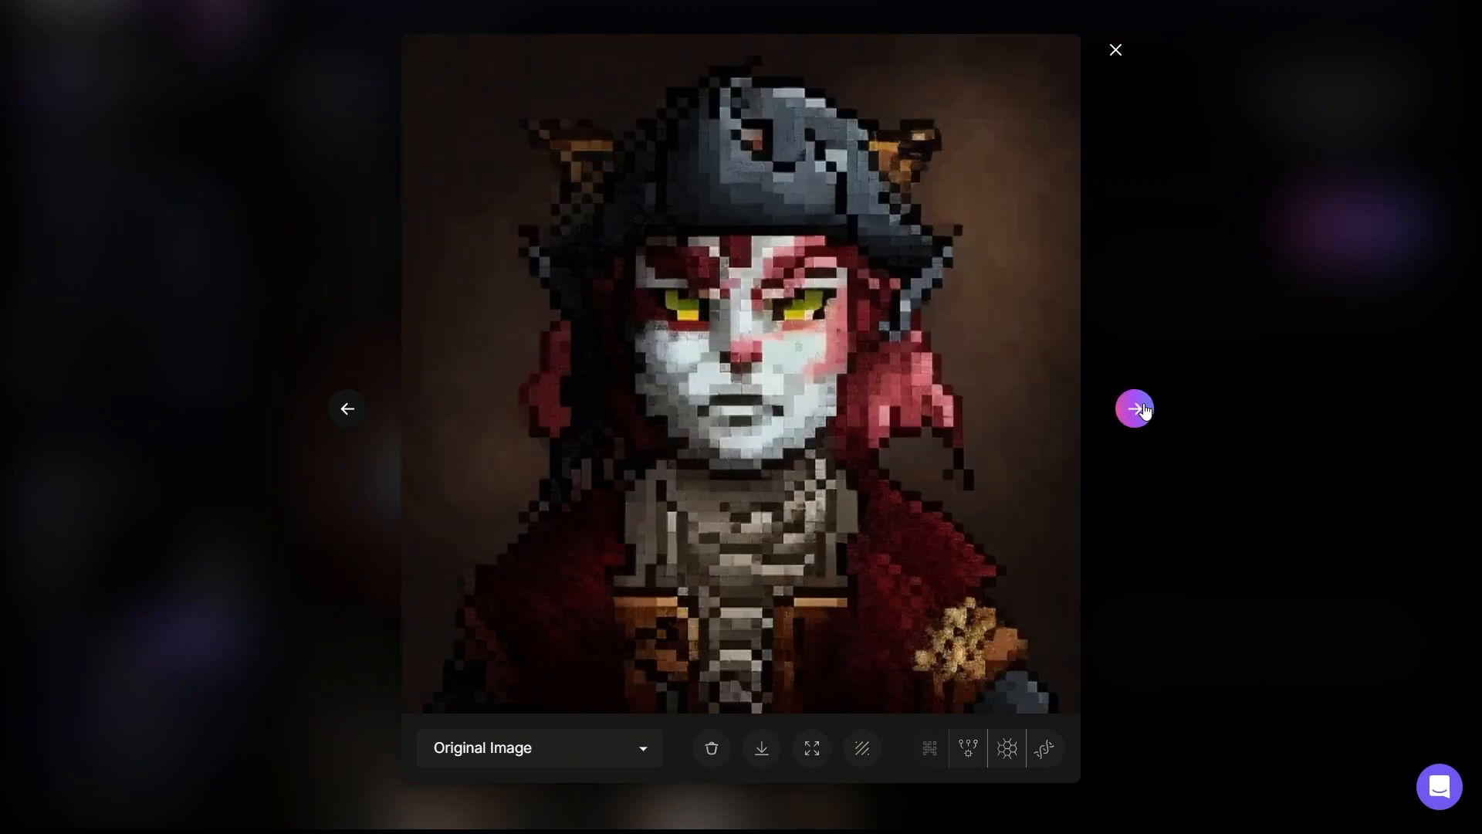
{"action": "left_click", "coordinate": [1113, 51]}
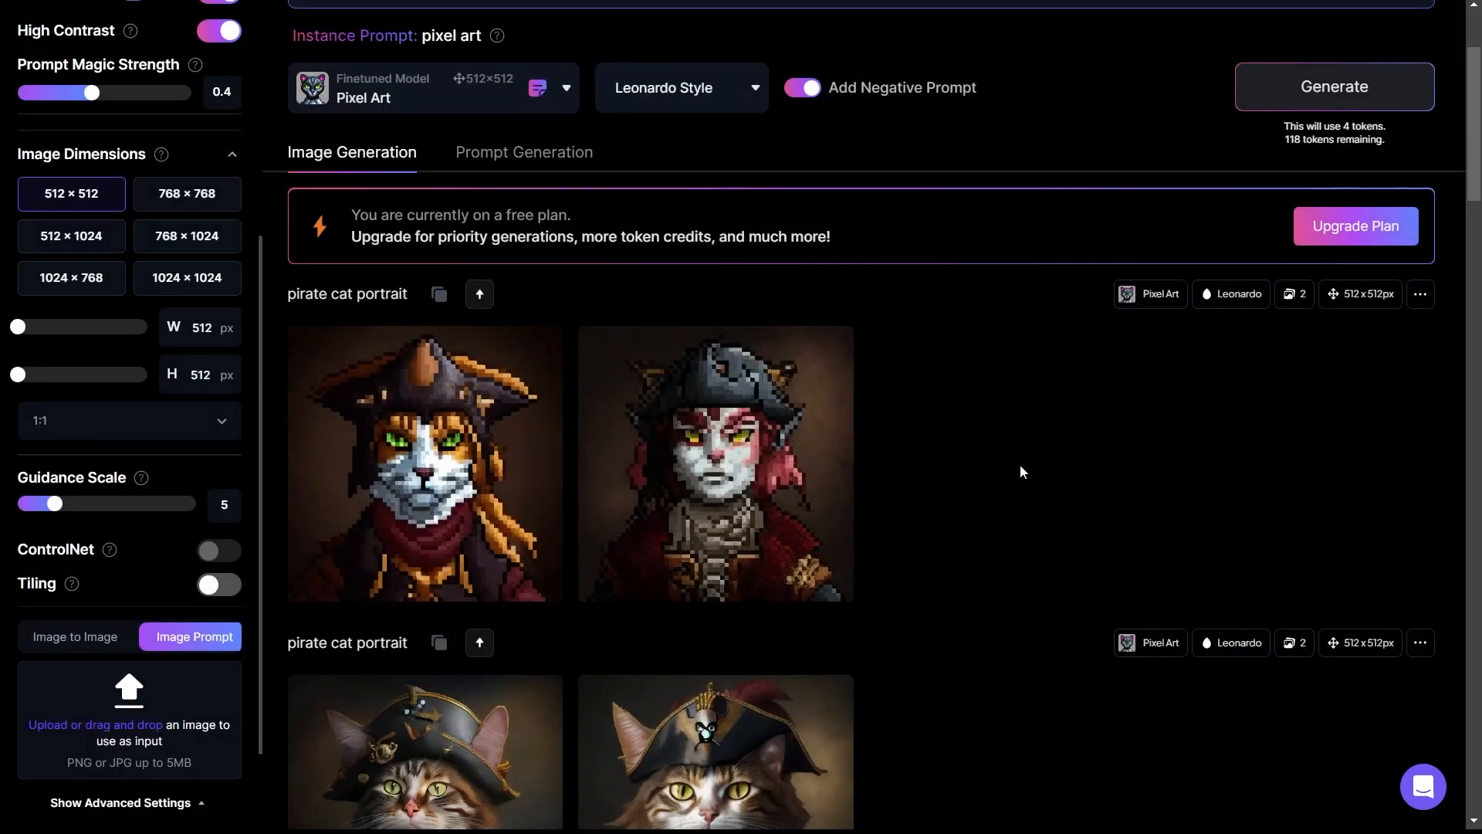
Change the prompt to "red dolphin in the water" and generate the images
{"action": "type", "text": "red dolph"}
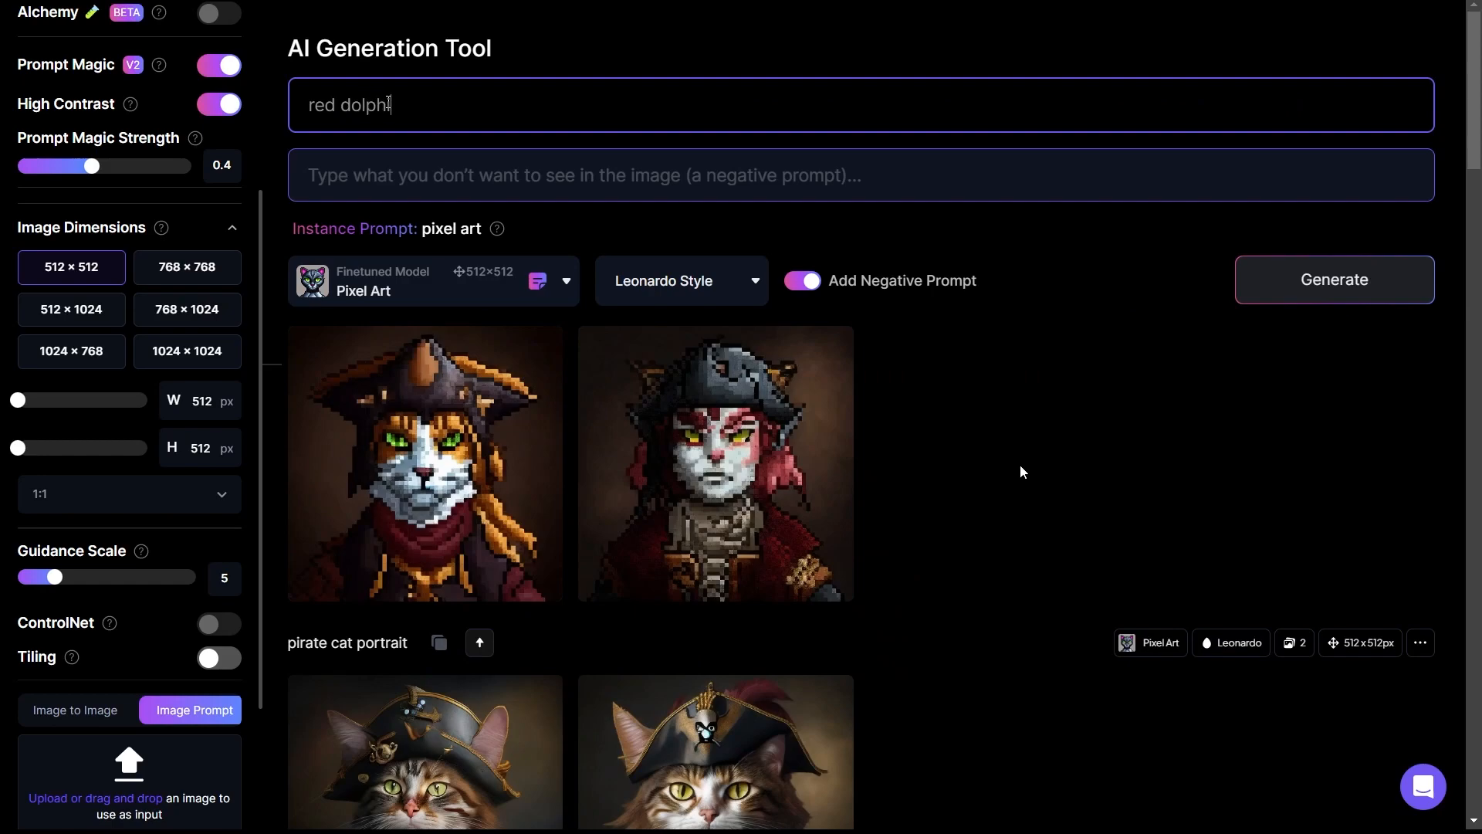
{"action": "type", "text": "in in the waterr"}
{"action": "key", "text": "BackSpace"}
{"action": "key", "text": "BackSpace"}
{"action": "key", "text": "Return"}
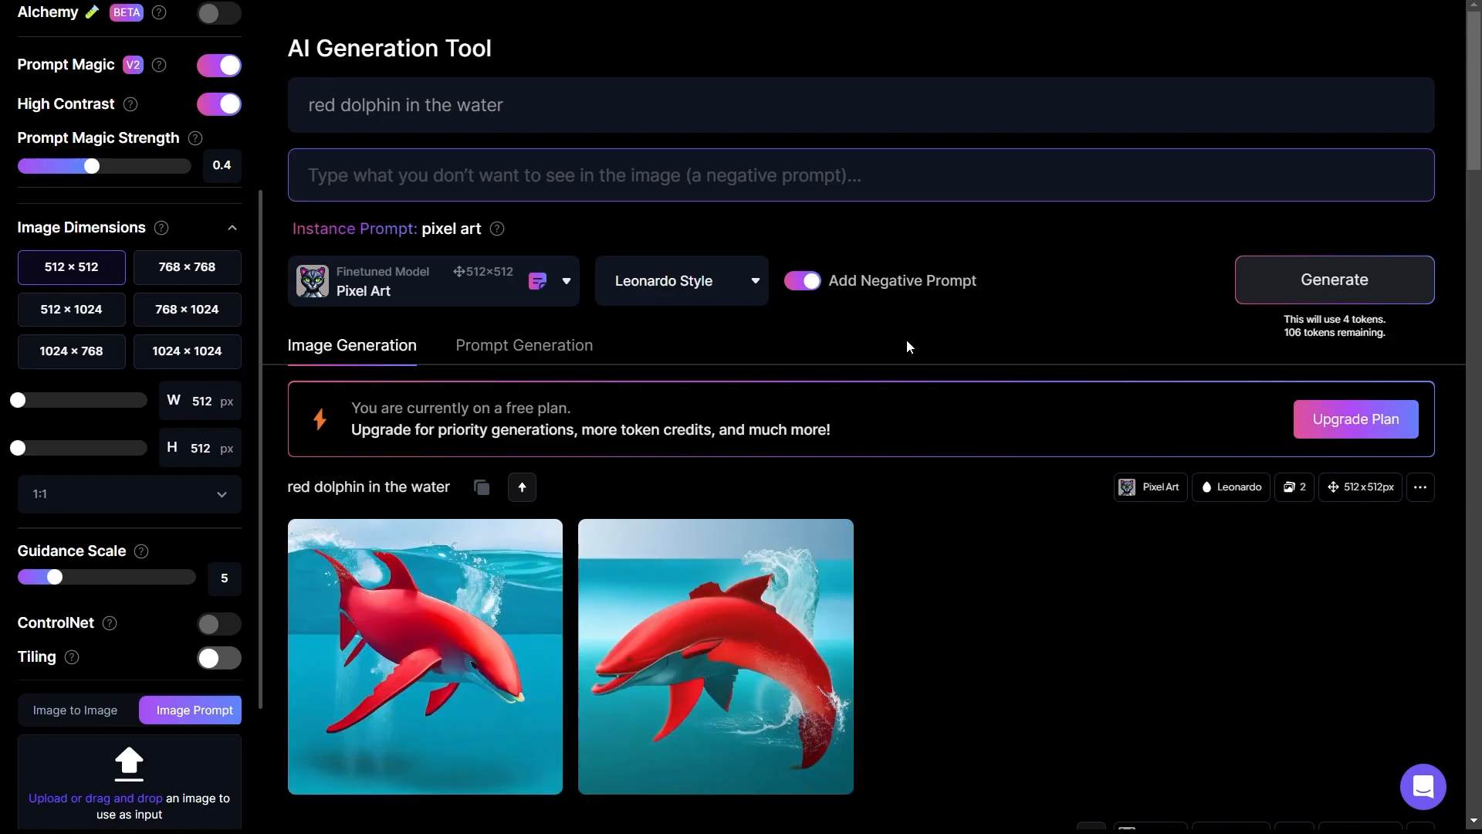
View both red dolphin images enlarged and close the image viewer
{"action": "left_click", "coordinate": [386, 587]}
{"action": "left_click", "coordinate": [1135, 409]}
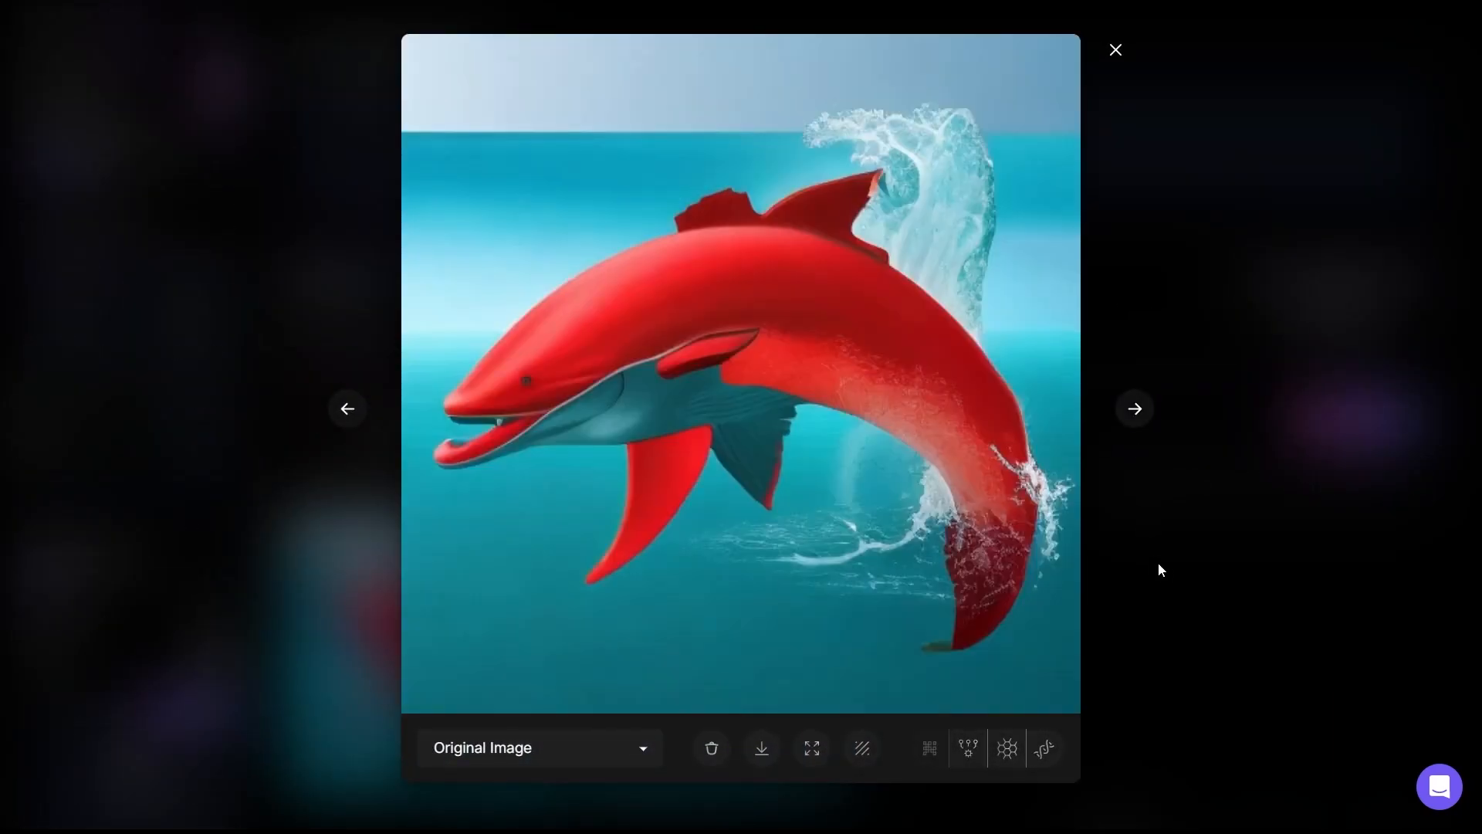
{"action": "left_click", "coordinate": [1175, 569]}
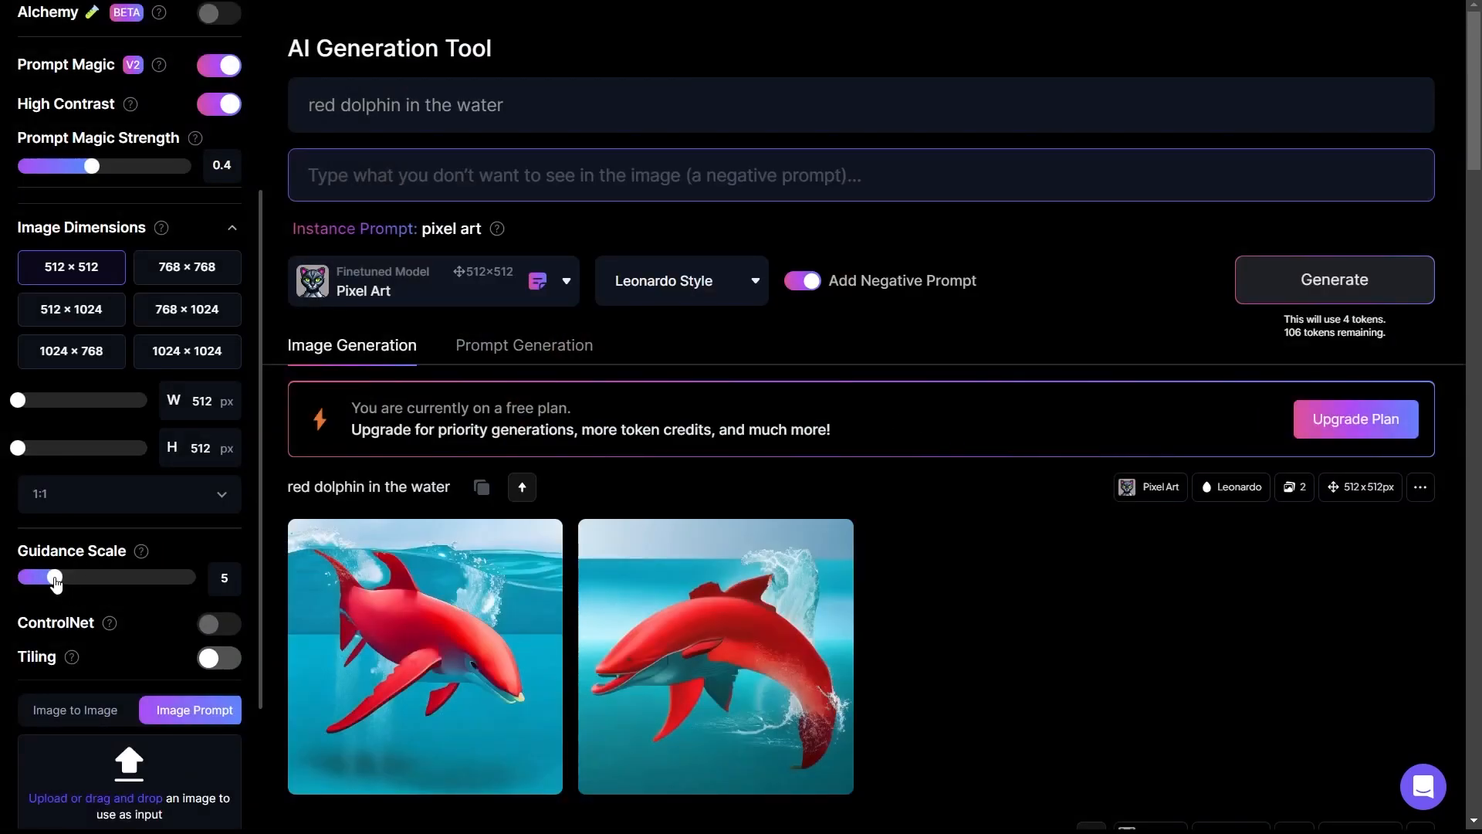
Add the instance prompt "pixel art" at the start of the dolphin prompt and generate the images again
{"action": "left_click", "coordinate": [309, 106]}
{"action": "type", "text": "pixel art,"}
{"action": "key", "text": "BackSpace"}
{"action": "key", "text": "BackSpace"}
{"action": "left_click", "coordinate": [1334, 279]}
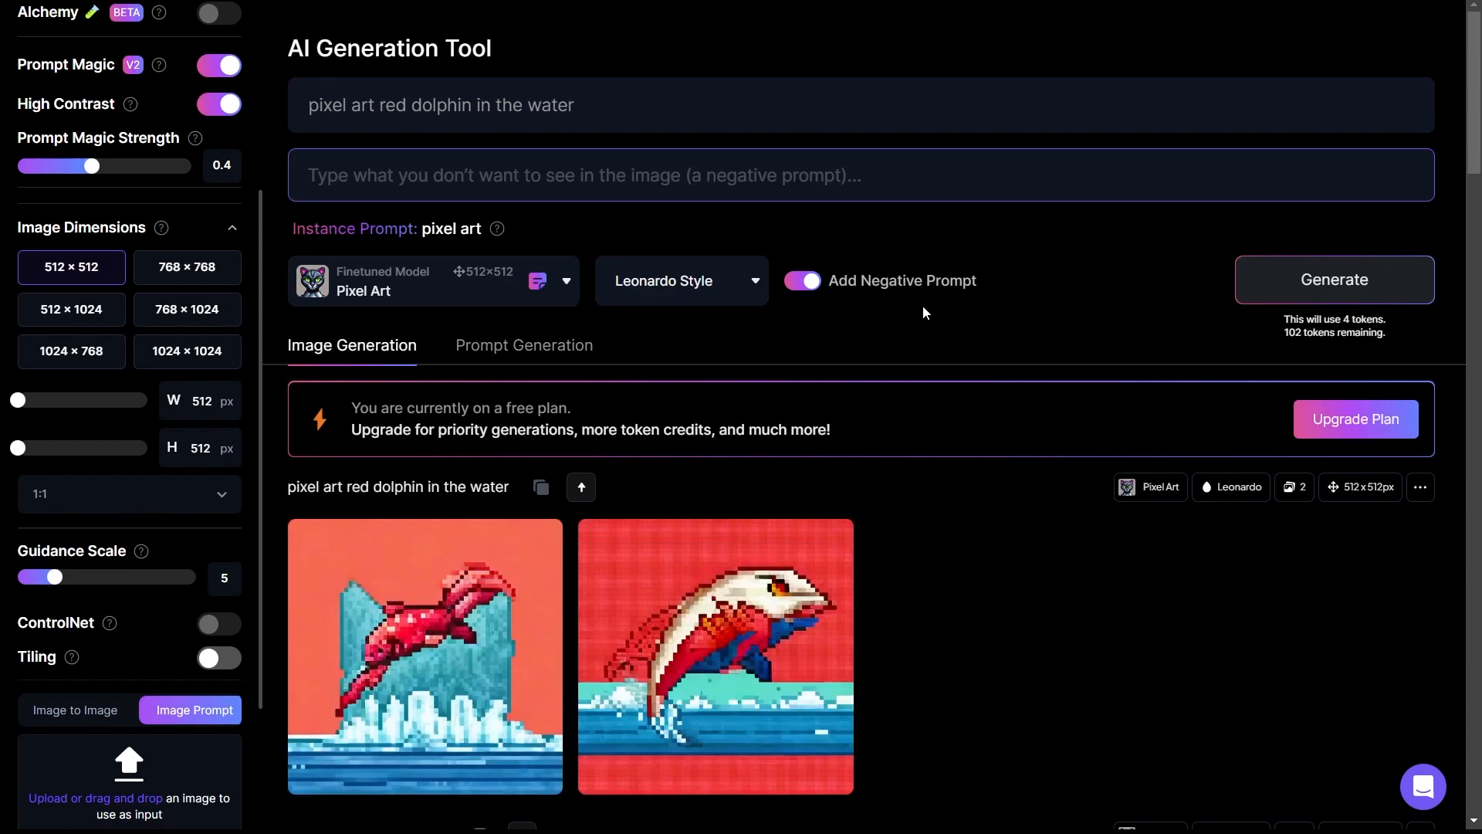
View the pixel art dolphin results enlarged and close the image viewer
{"action": "left_click", "coordinate": [721, 597]}
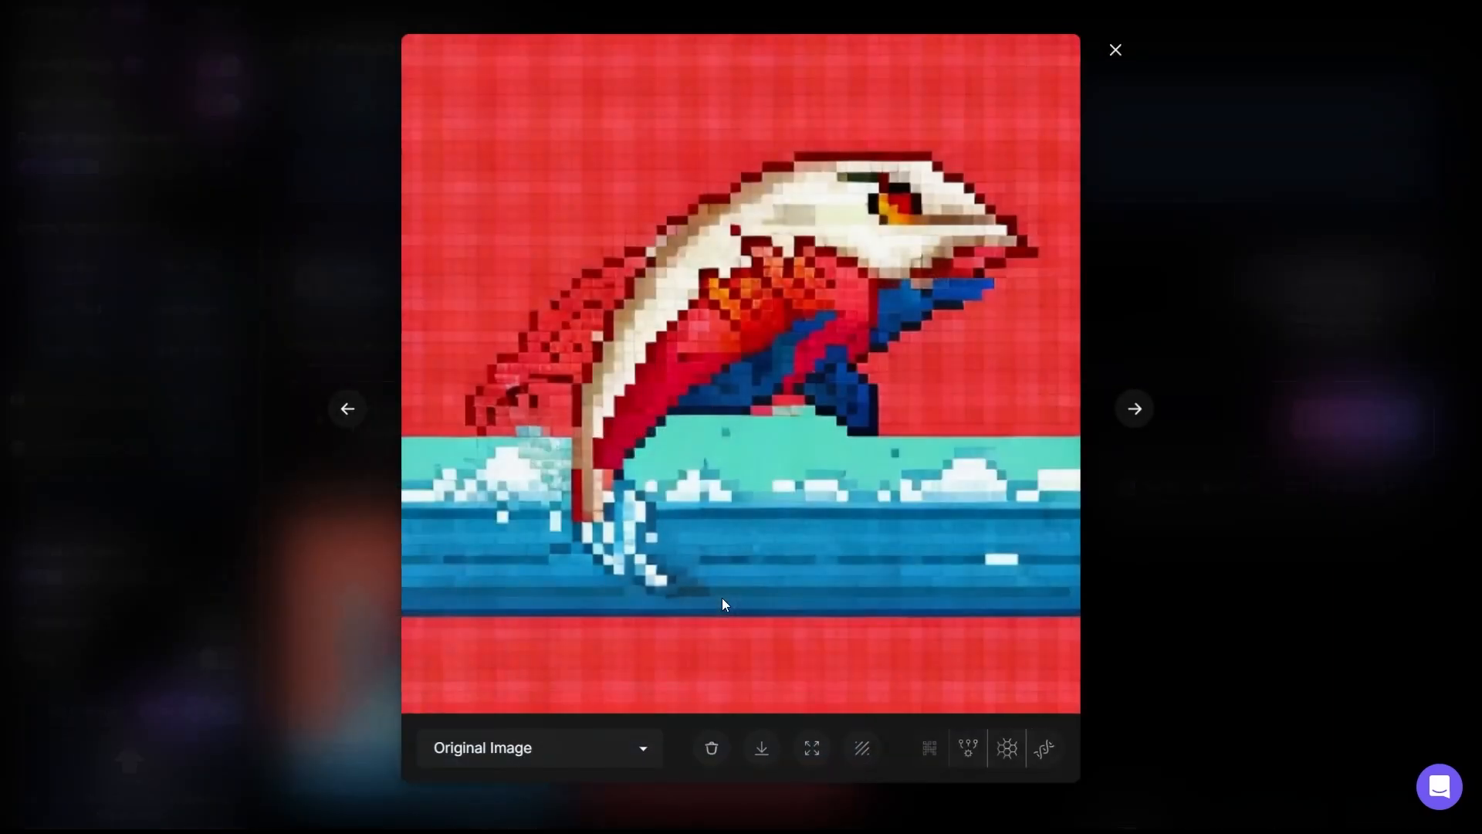
{"action": "left_click", "coordinate": [1135, 410]}
{"action": "left_click", "coordinate": [1110, 51]}
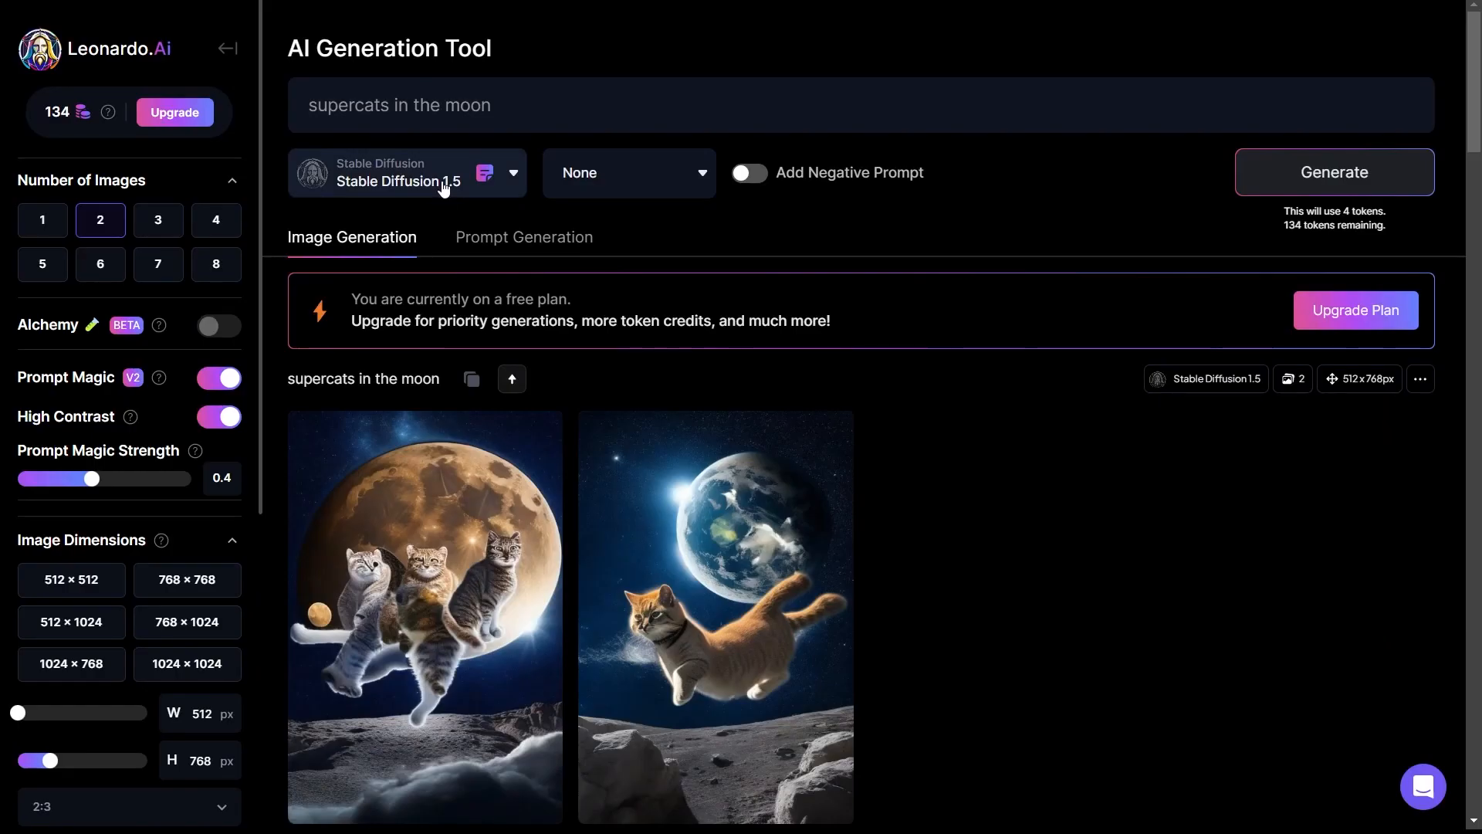
{"action": "left_click", "coordinate": [440, 188]}
{"action": "left_click", "coordinate": [440, 188]}
{"action": "scroll", "coordinate": [145, 619], "scroll_direction": "down", "scroll_amount": 1}
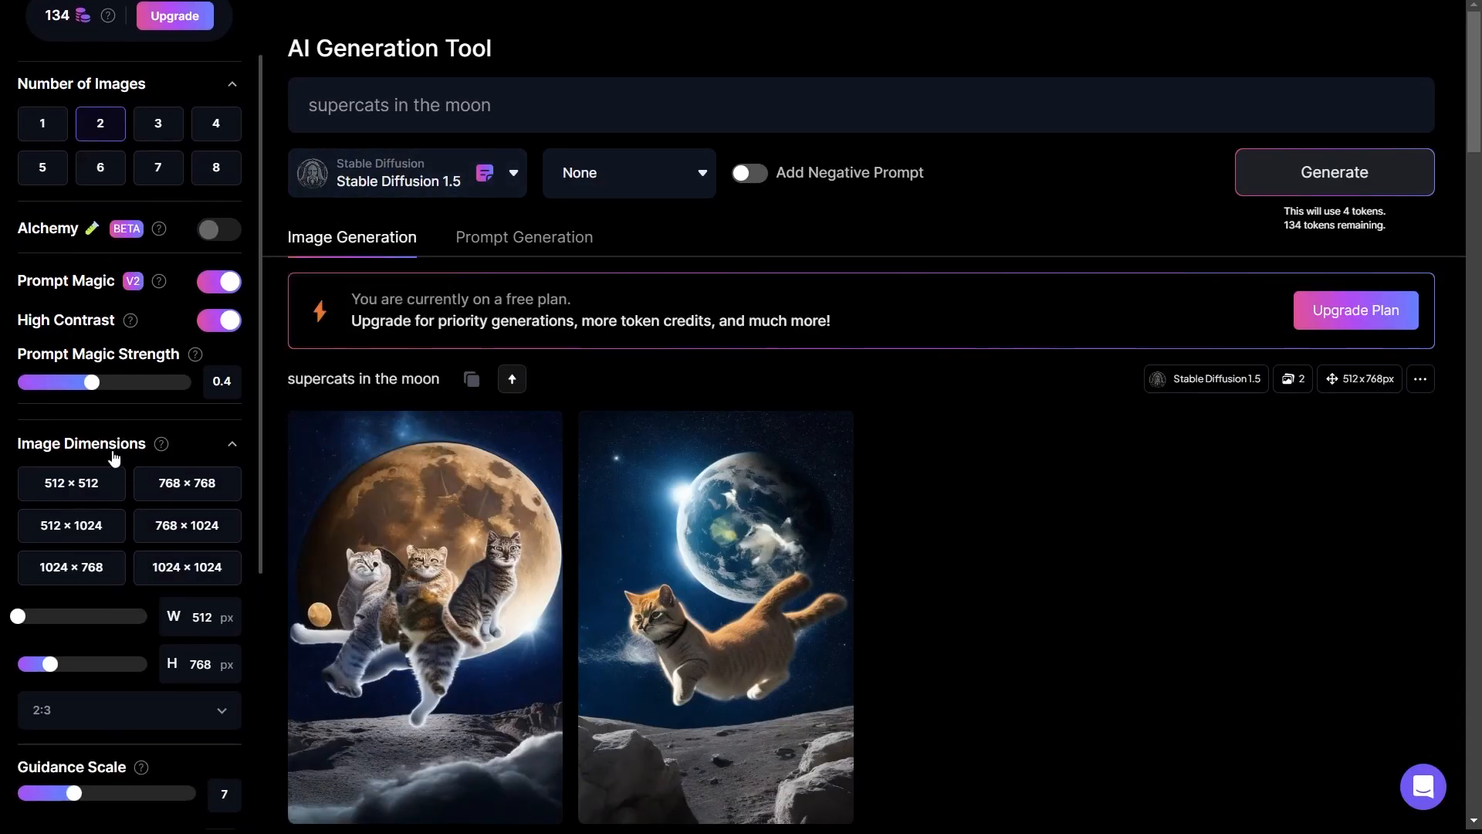
{"action": "scroll", "coordinate": [116, 461], "scroll_direction": "up", "scroll_amount": 1}
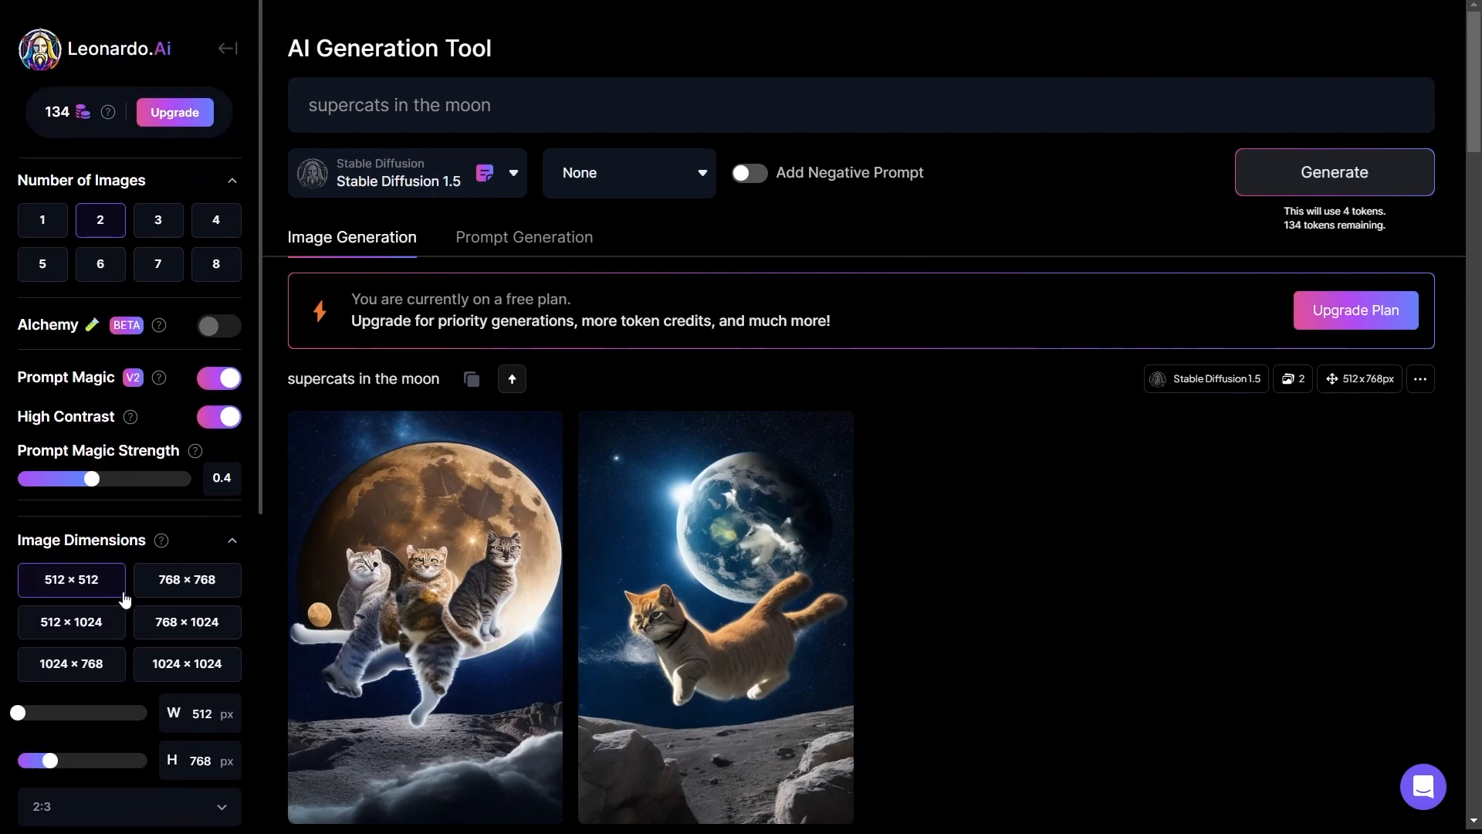
{"action": "scroll", "coordinate": [101, 505], "scroll_direction": "down", "scroll_amount": 2}
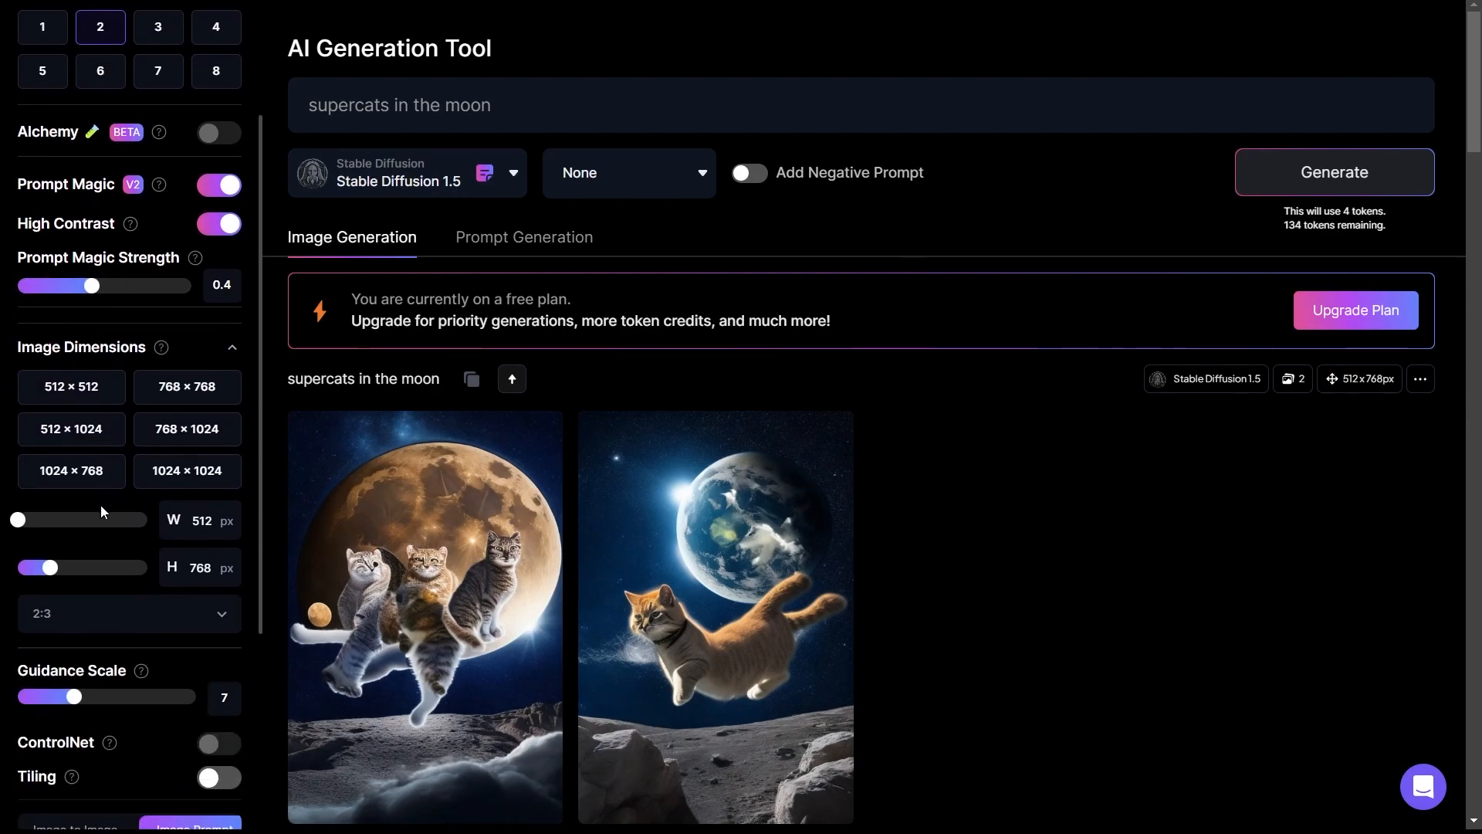
Switch the input mode to Image to Image and upload the Mona Lisa painting as the input image
{"action": "scroll", "coordinate": [100, 504], "scroll_direction": "down", "scroll_amount": 2}
{"action": "scroll", "coordinate": [123, 525], "scroll_direction": "down", "scroll_amount": 1}
{"action": "left_click", "coordinate": [137, 531]}
{"action": "scroll", "coordinate": [138, 531], "scroll_direction": "down", "scroll_amount": 1}
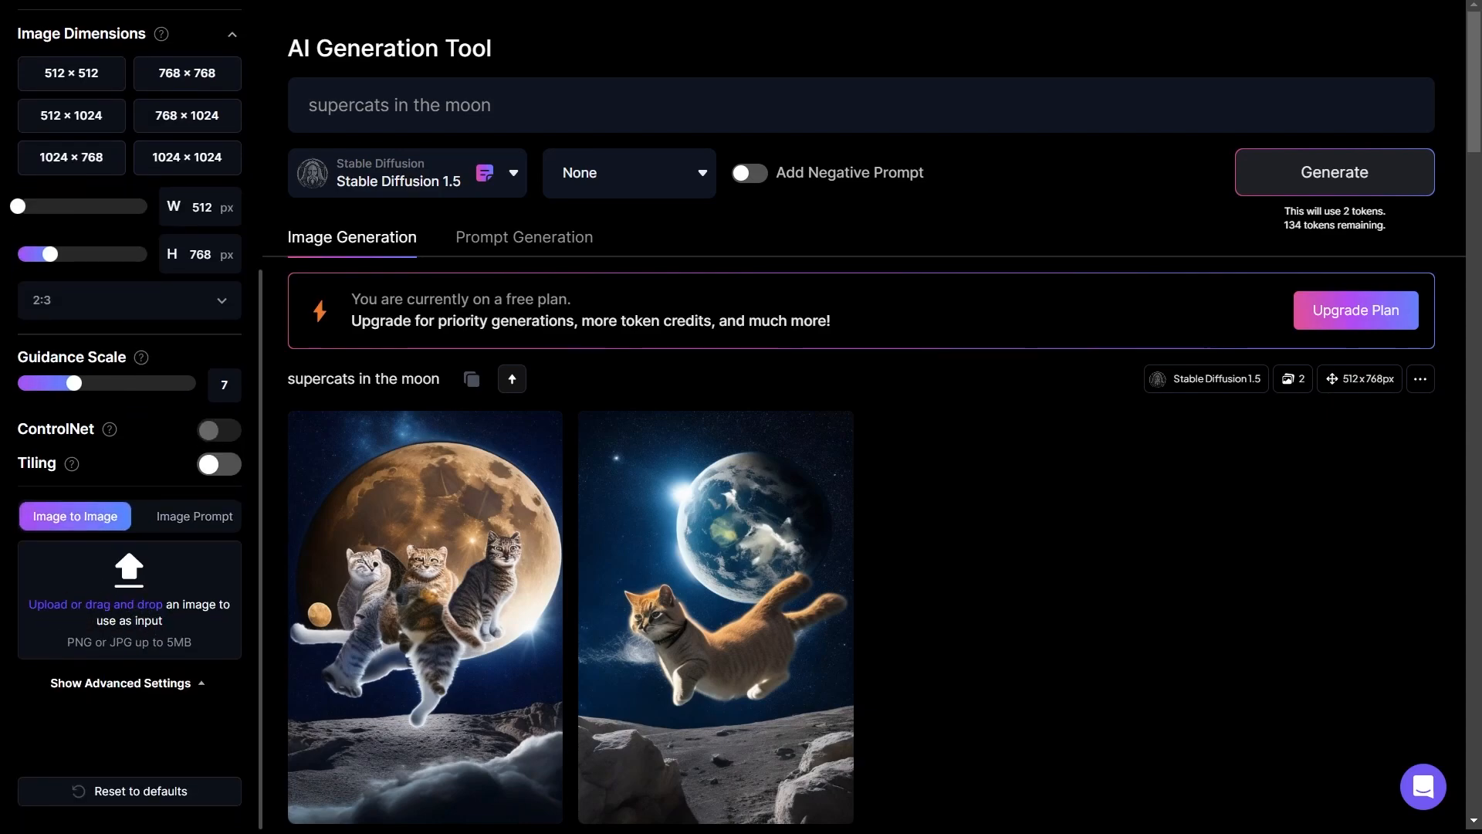
{"action": "left_click", "coordinate": [118, 611]}
{"action": "scroll", "coordinate": [149, 565], "scroll_direction": "down", "scroll_amount": 3}
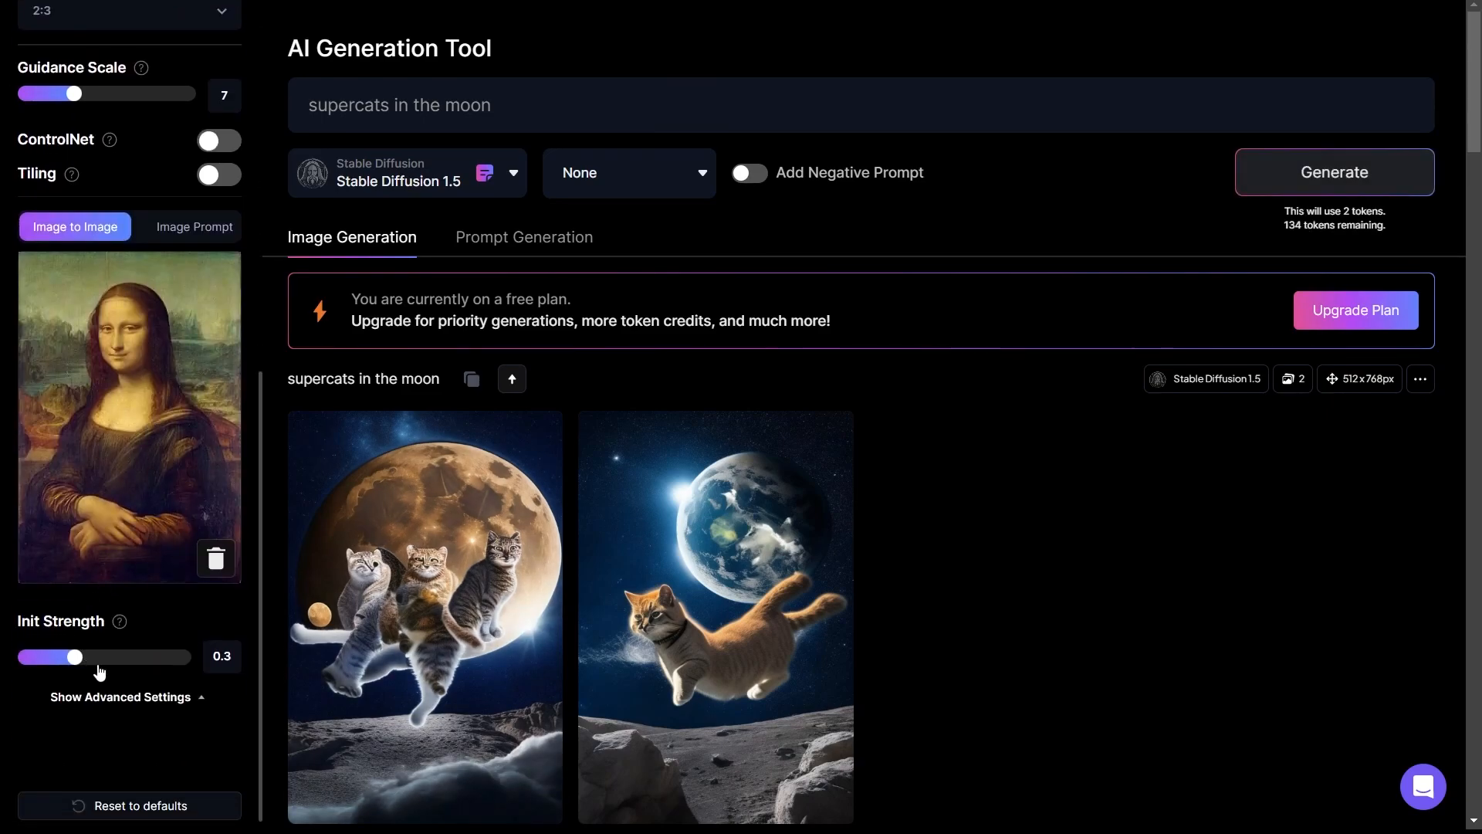
Replace the prompt with "portrait of batman medieval art"
{"action": "scroll", "coordinate": [122, 631], "scroll_direction": "up", "scroll_amount": 5}
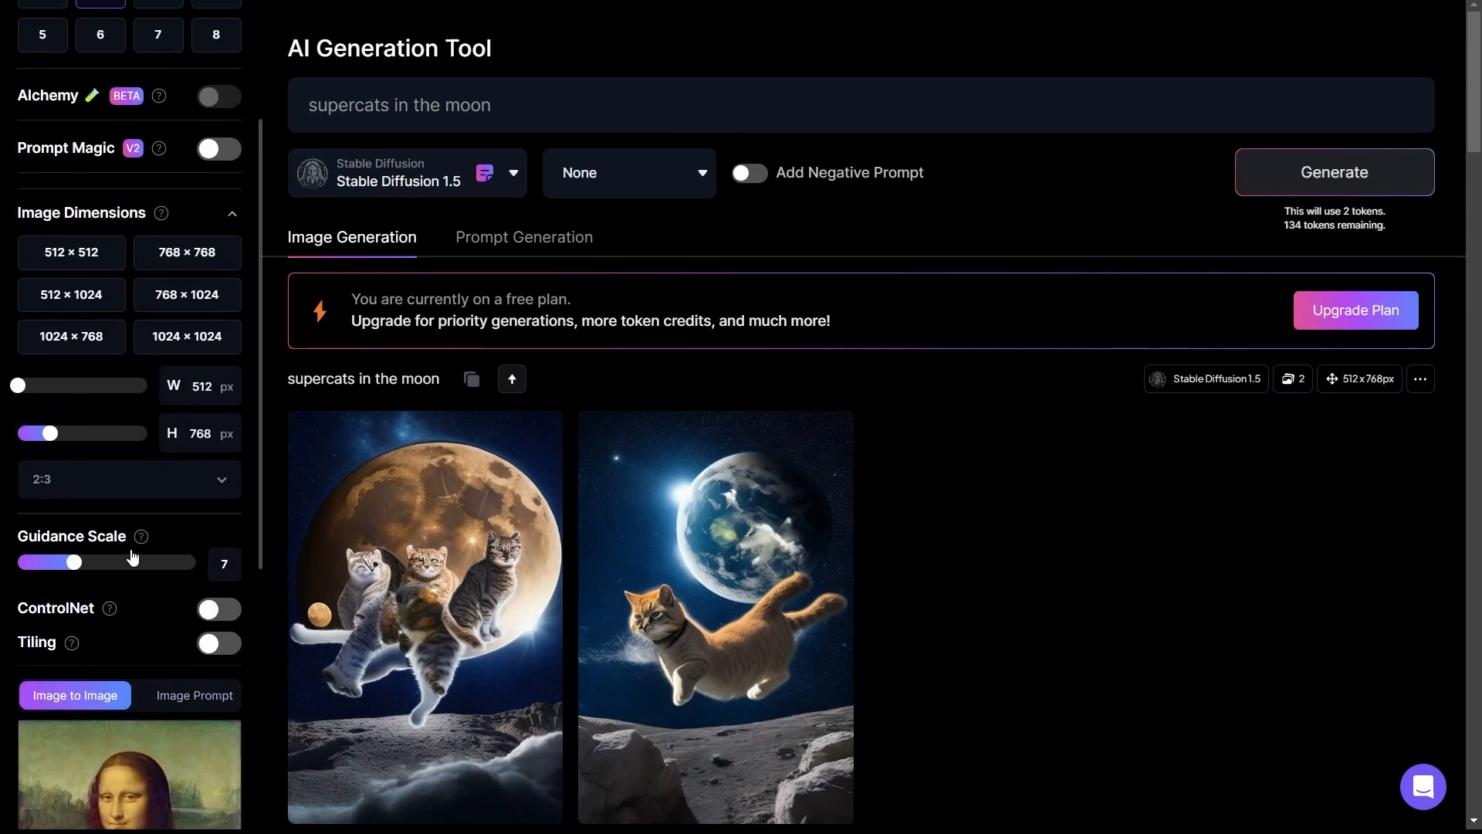
{"action": "left_click", "coordinate": [797, 128]}
{"action": "key", "text": "ctrl+a"}
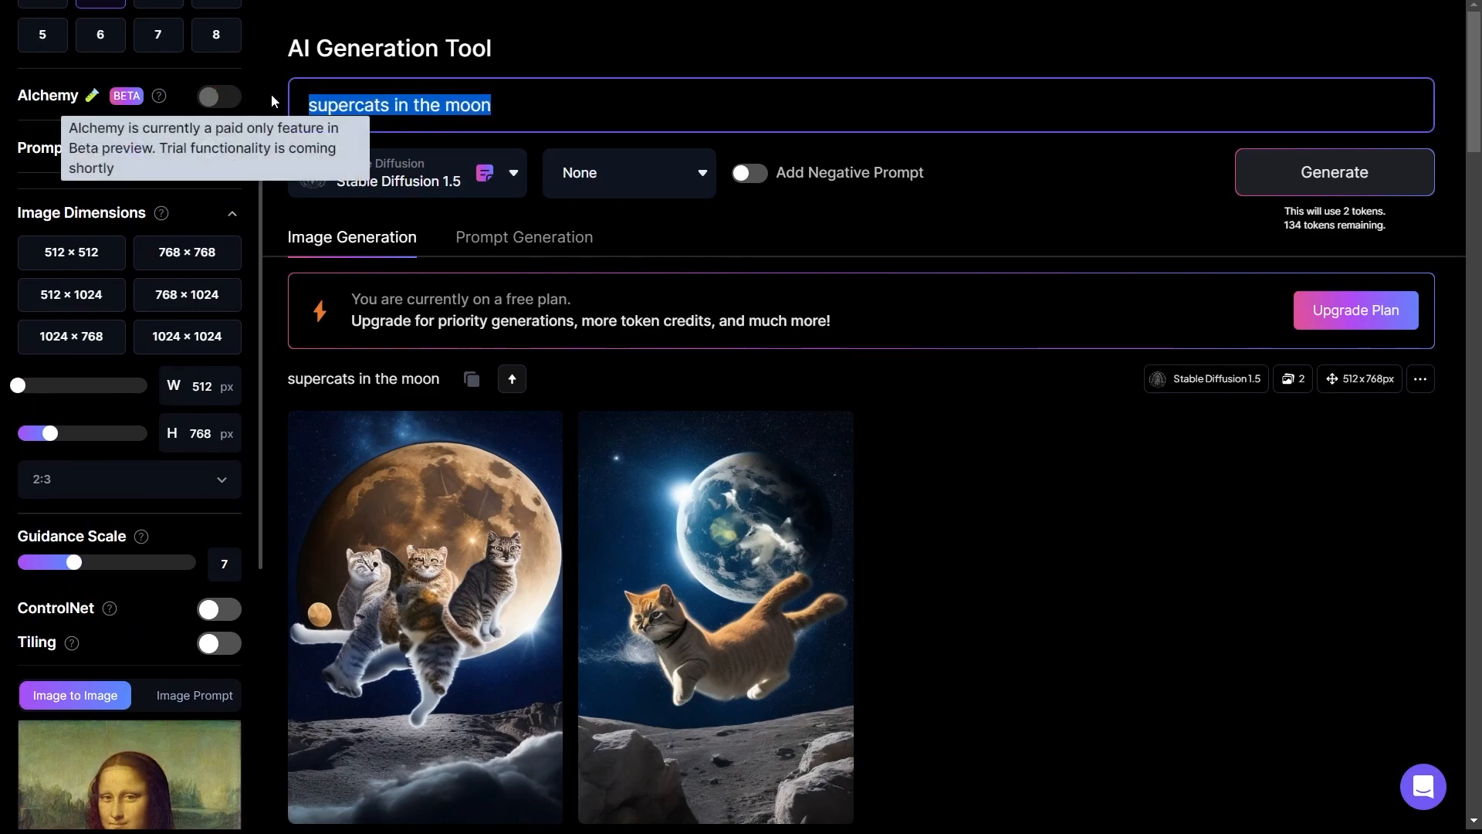
{"action": "key", "text": "BackSpace"}
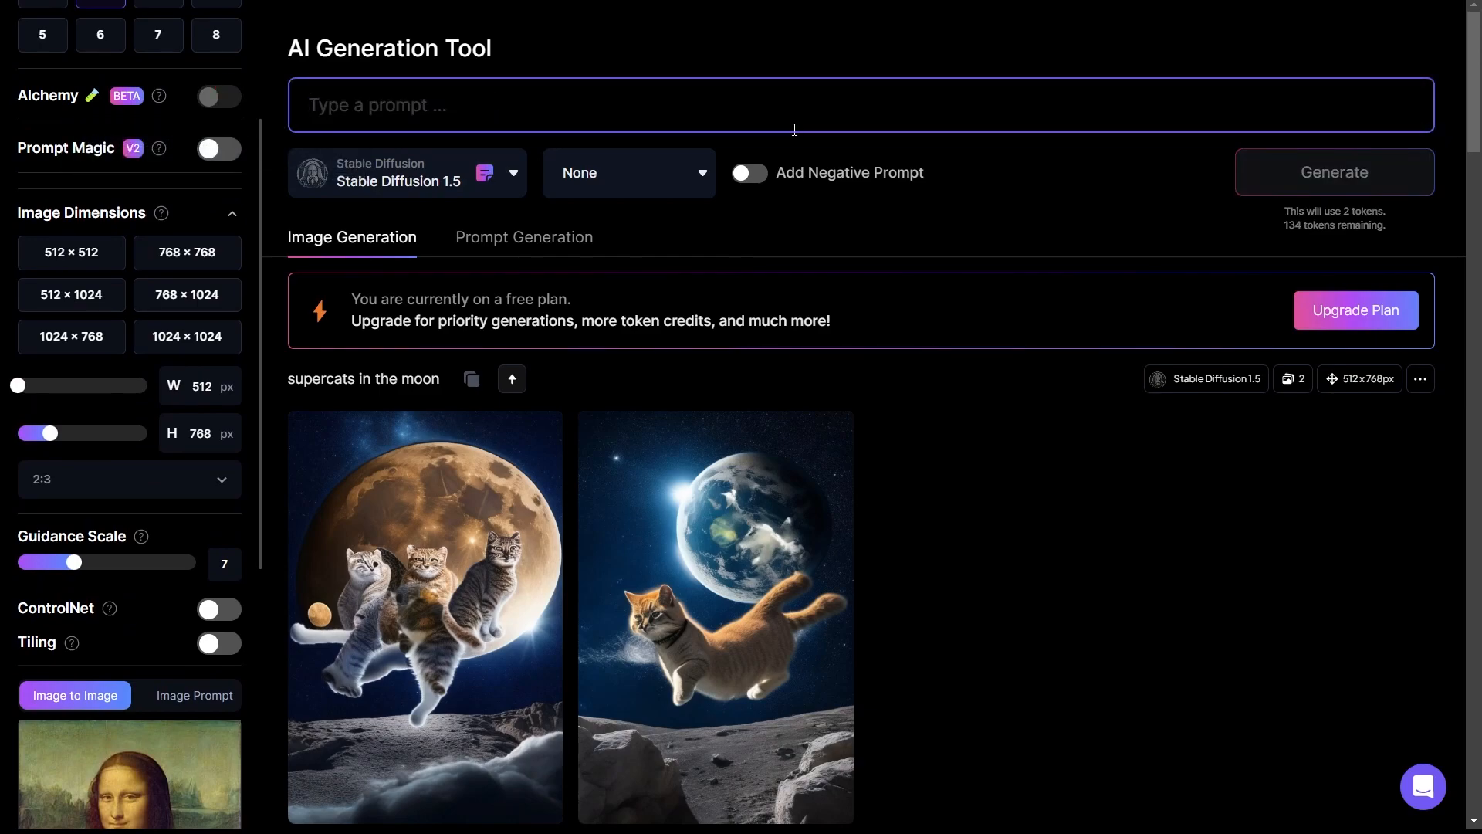
{"action": "type", "text": "portrait of batman"}
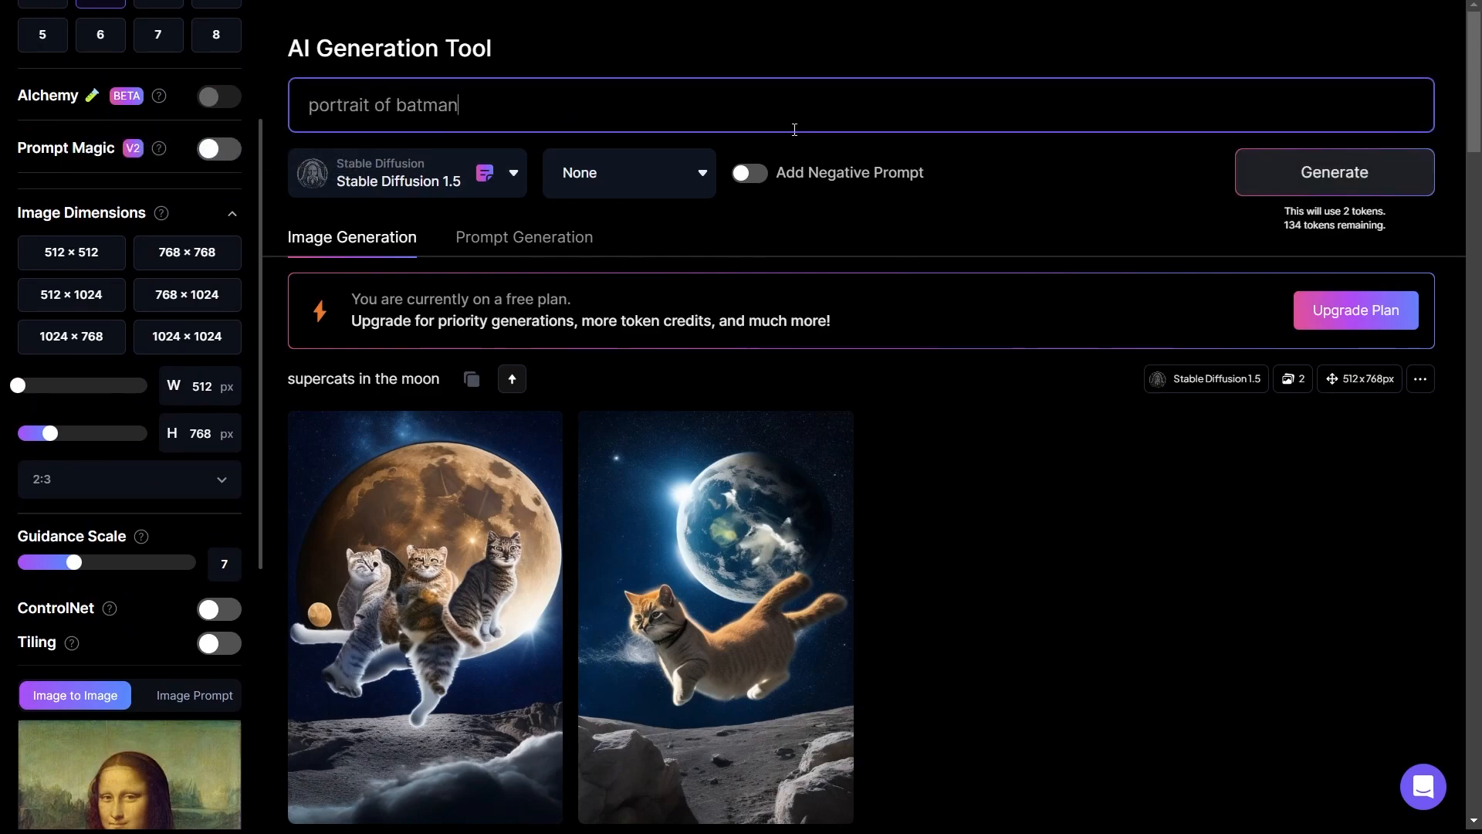
{"action": "type", "text": " medieval art"}
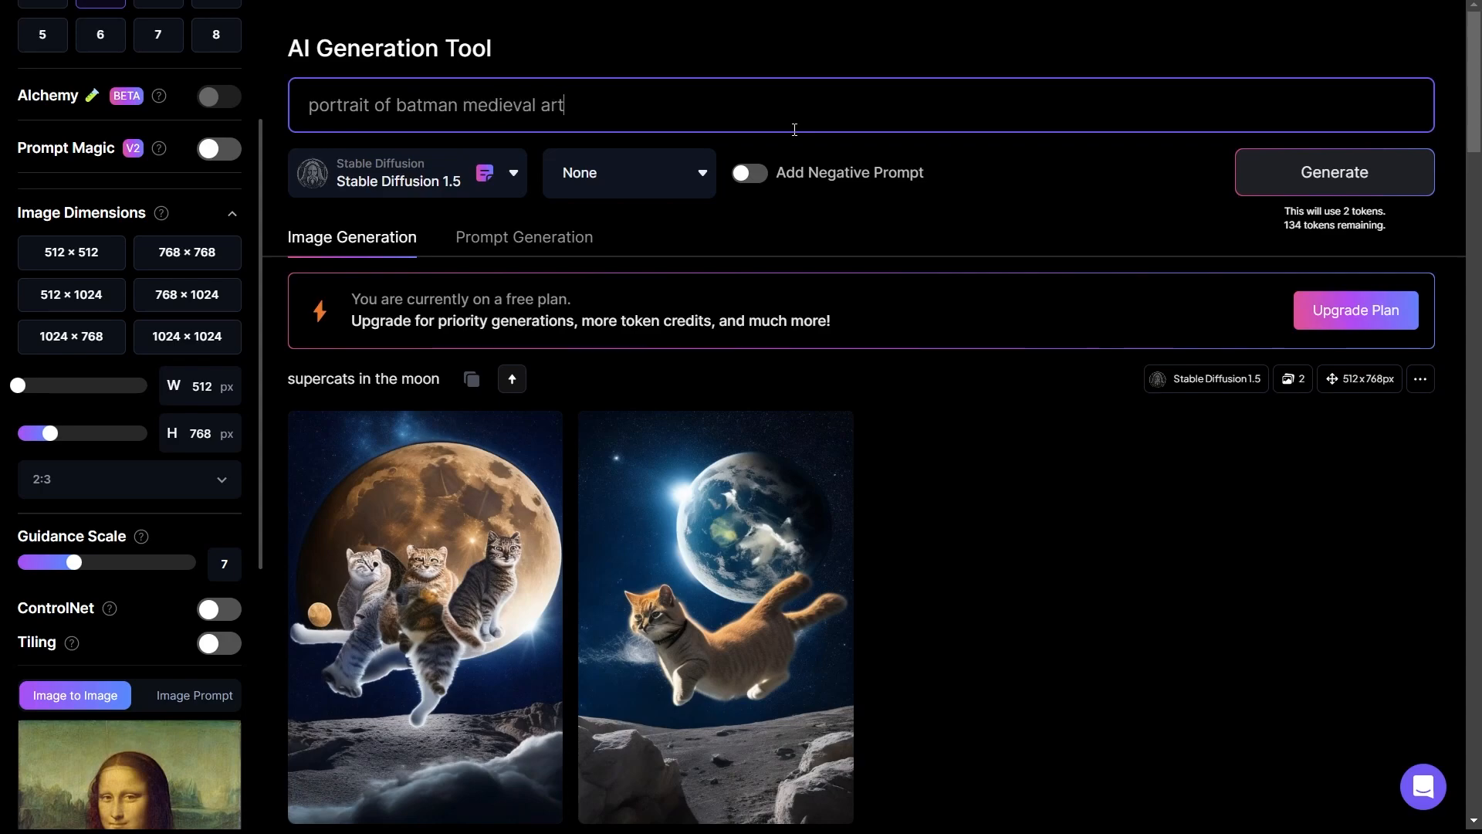
Enable ControlNet in Pose to Image mode for the Mona Lisa input and generate the images
{"action": "scroll", "coordinate": [183, 540], "scroll_direction": "down", "scroll_amount": 1}
{"action": "left_click", "coordinate": [207, 514]}
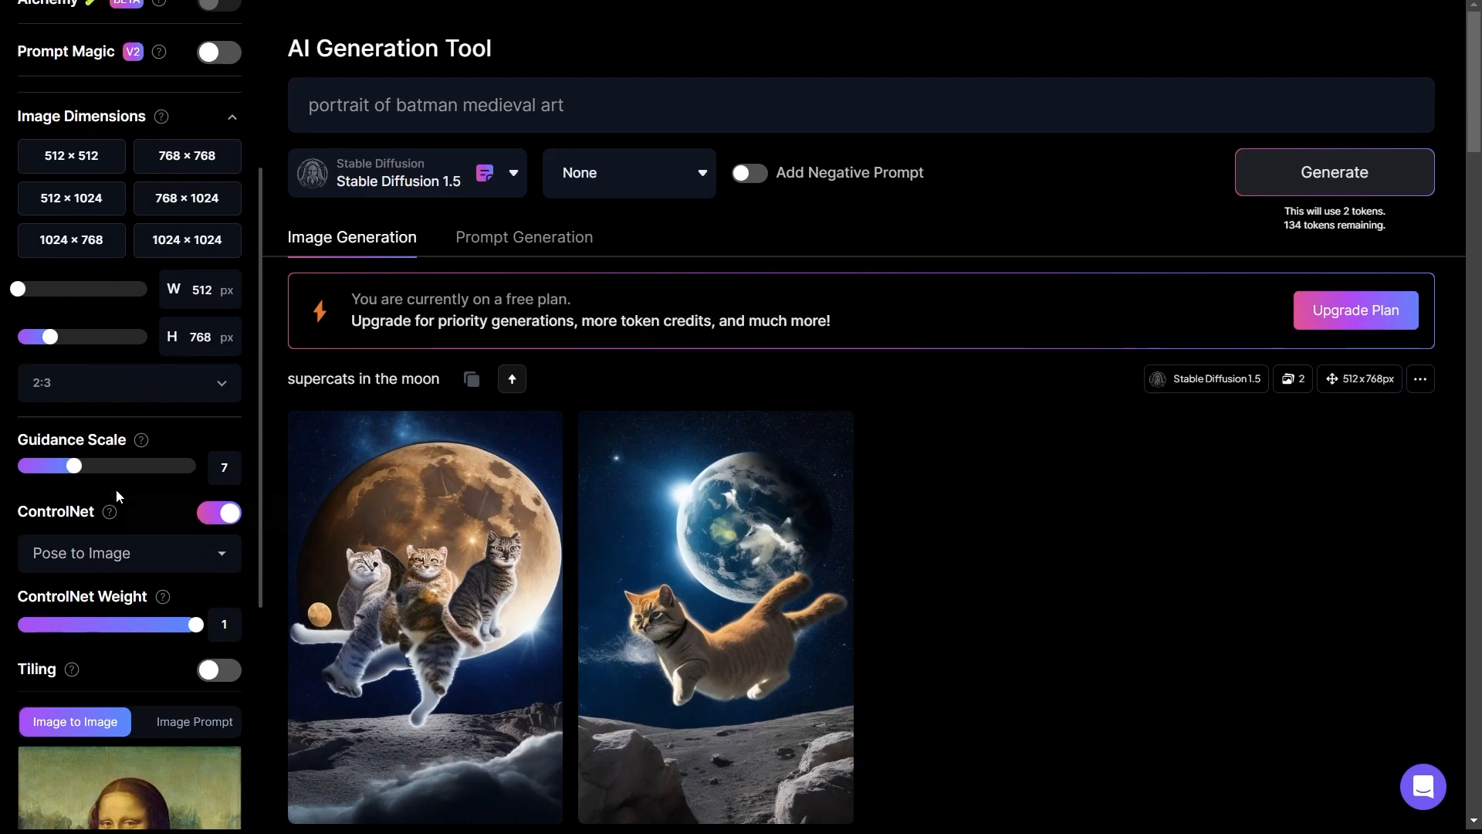
{"action": "scroll", "coordinate": [150, 608], "scroll_direction": "down", "scroll_amount": 1}
{"action": "scroll", "coordinate": [150, 608], "scroll_direction": "down", "scroll_amount": 4}
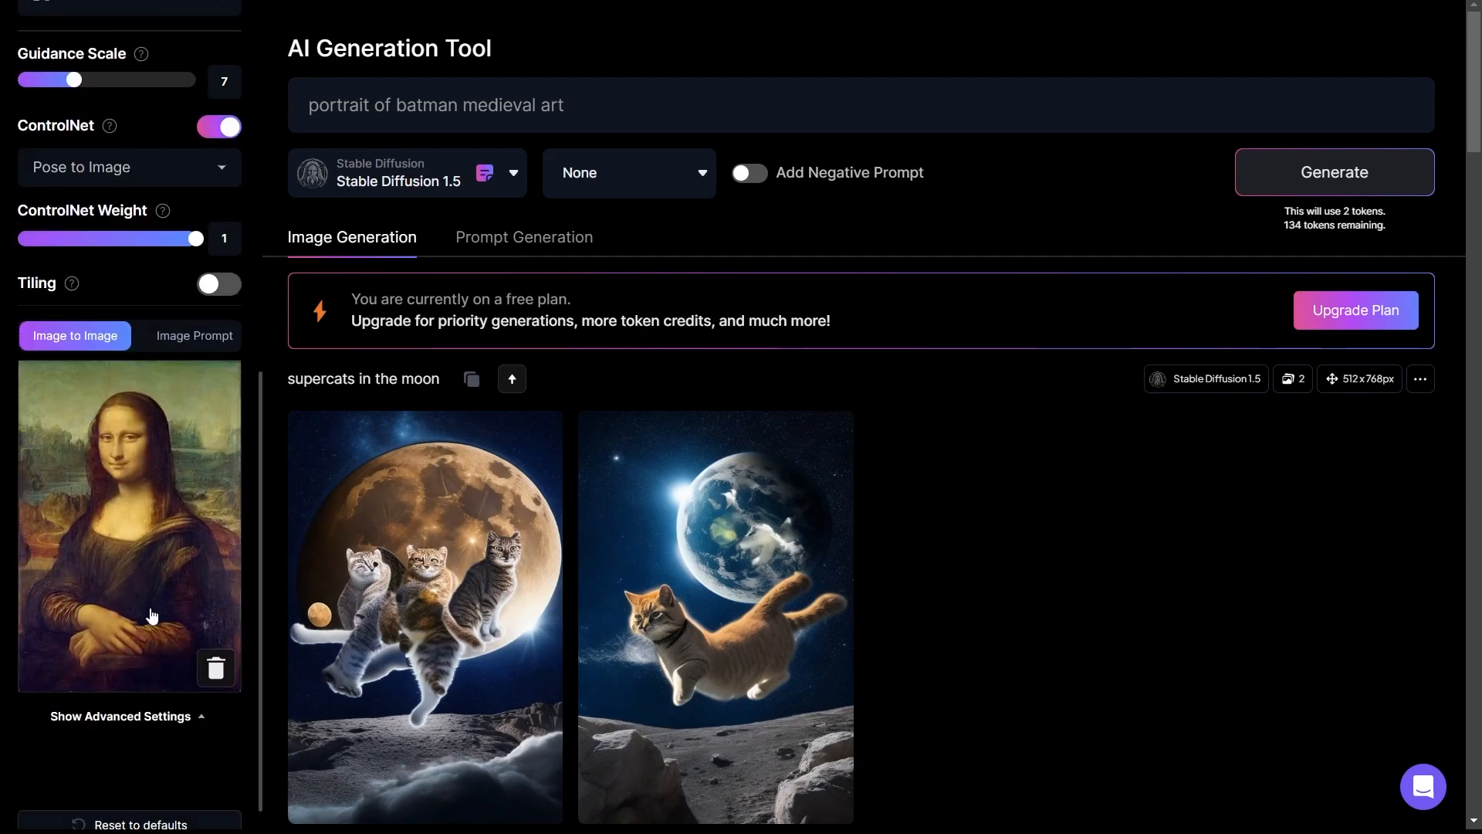
{"action": "scroll", "coordinate": [152, 616], "scroll_direction": "up", "scroll_amount": 5}
{"action": "left_click", "coordinate": [1387, 176]}
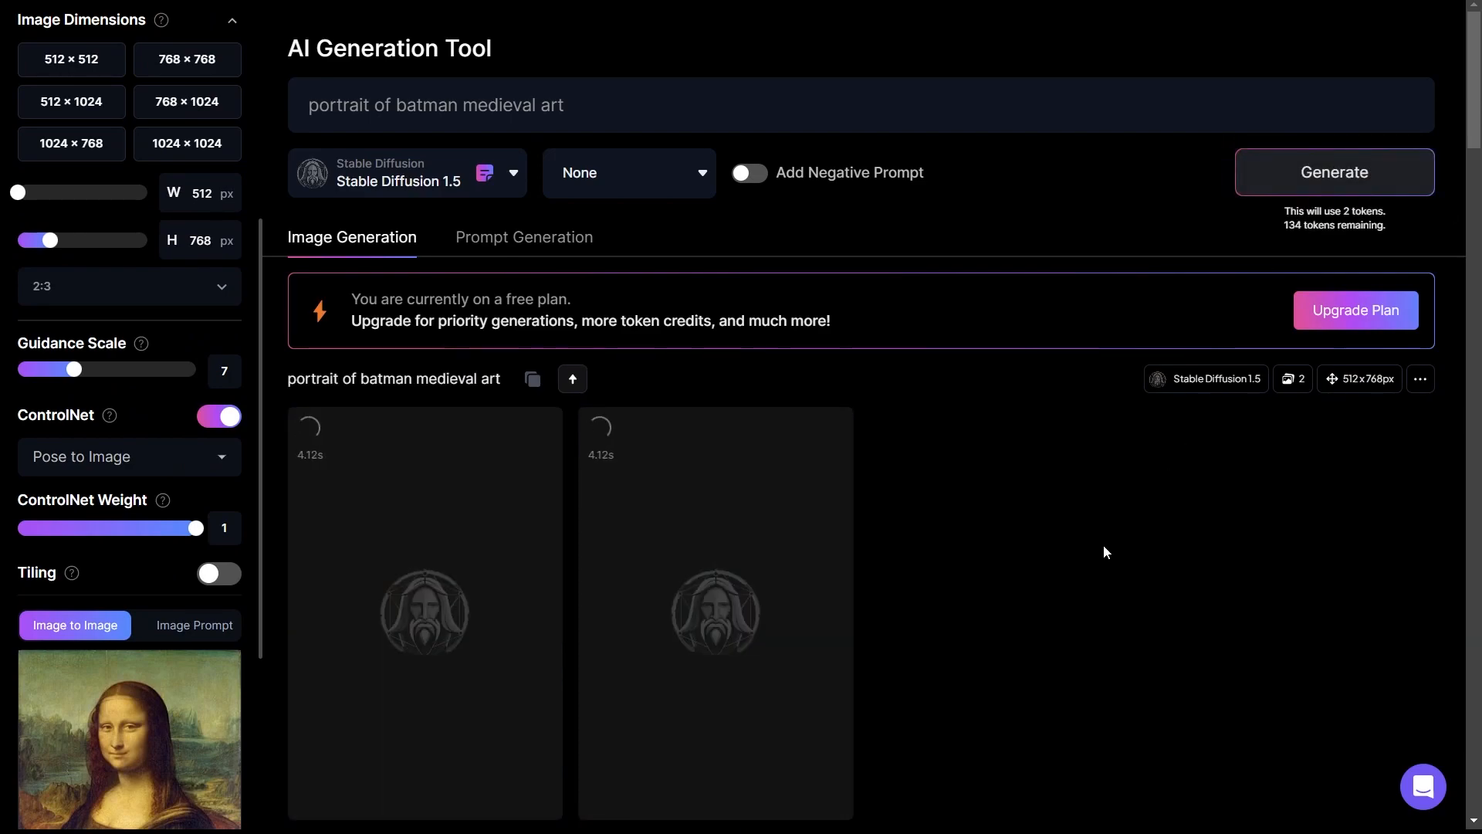
View the first medieval Batman portrait enlarged and close the image viewer
{"action": "scroll", "coordinate": [1104, 552], "scroll_direction": "down", "scroll_amount": 1}
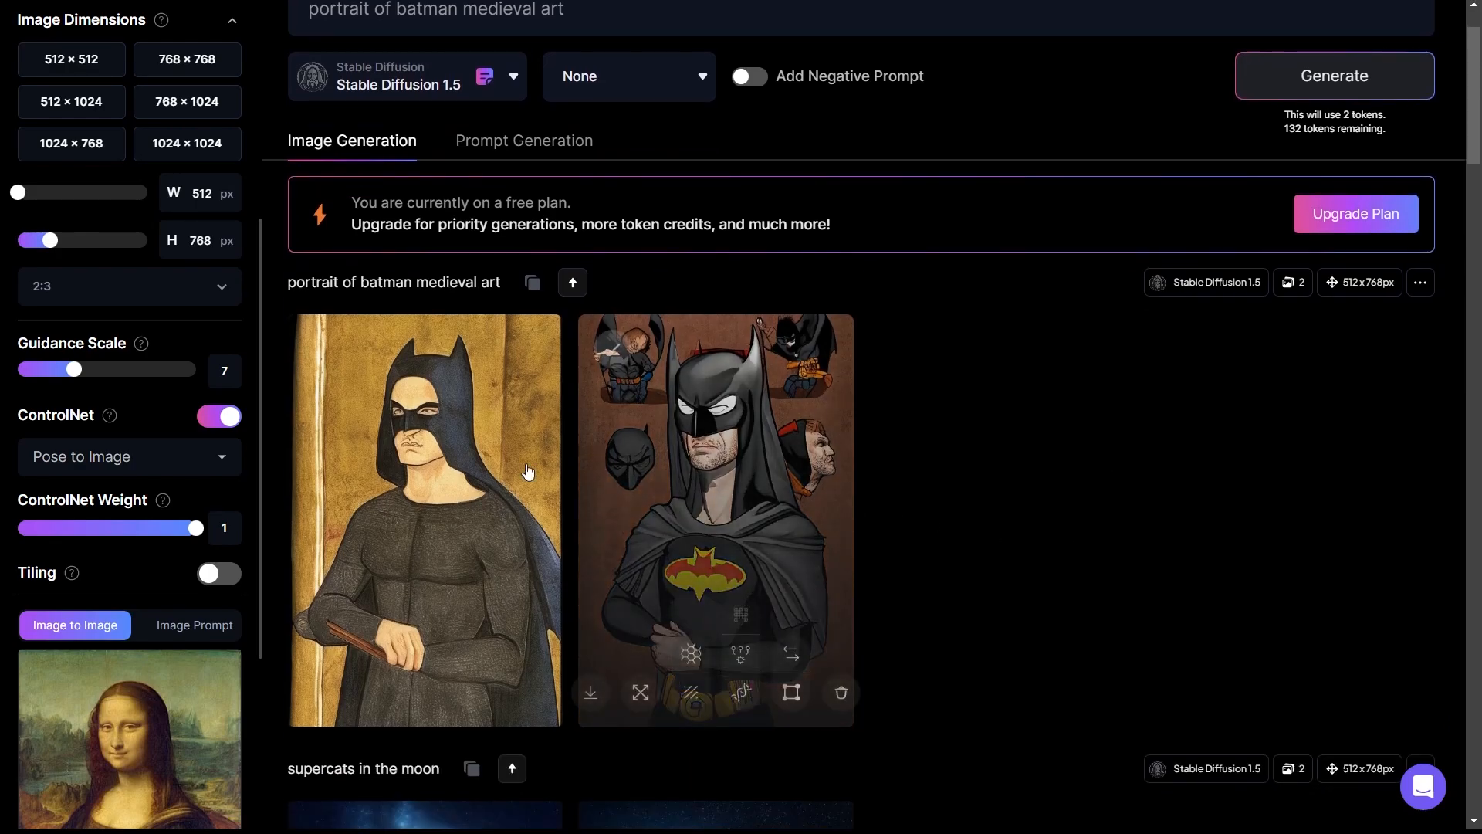
{"action": "left_click", "coordinate": [470, 406]}
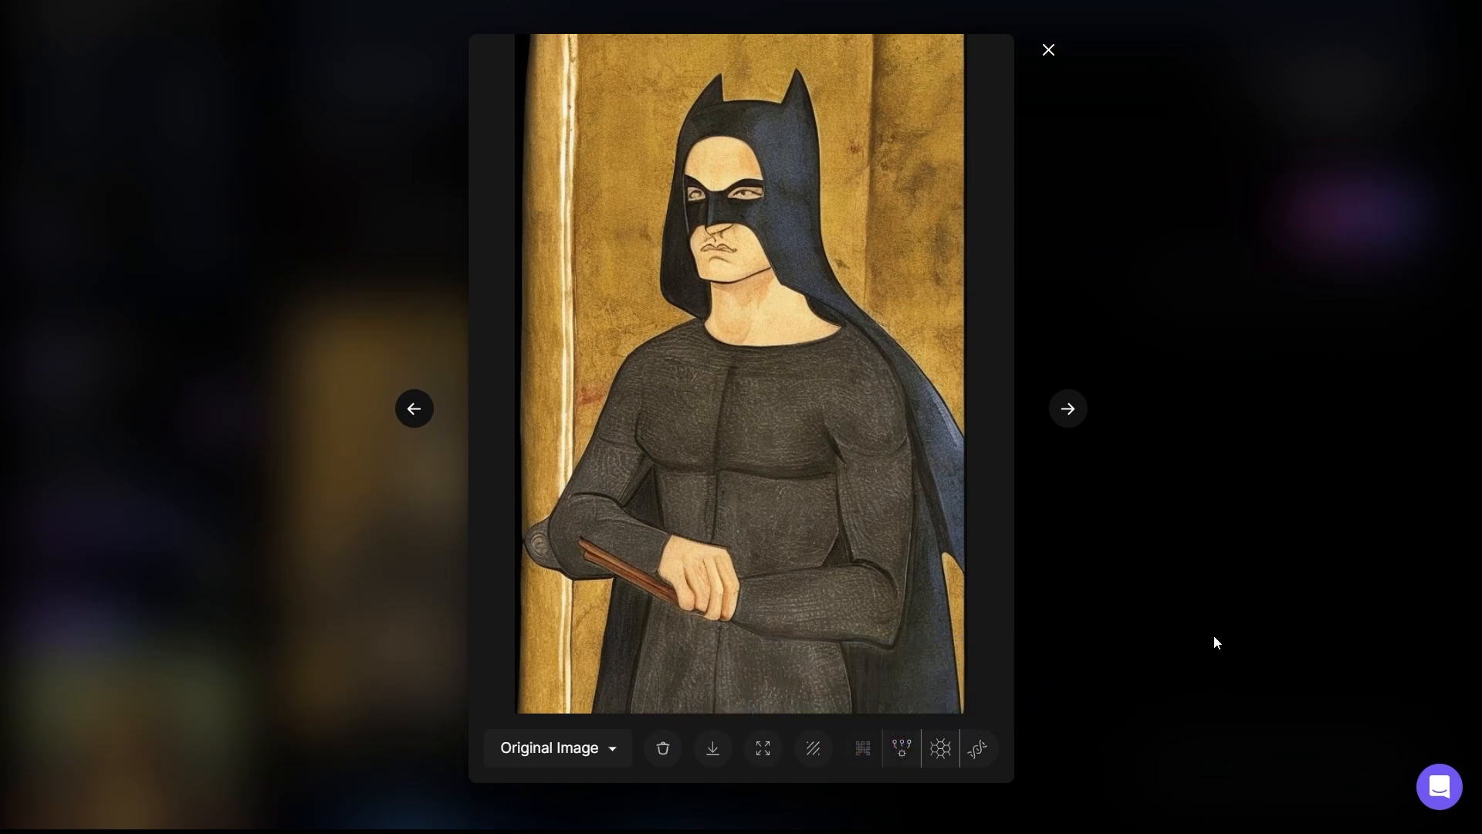
{"action": "left_click", "coordinate": [1242, 670]}
Change "batman" to "superman" in the prompt and generate the images
{"action": "double_click", "coordinate": [433, 108]}
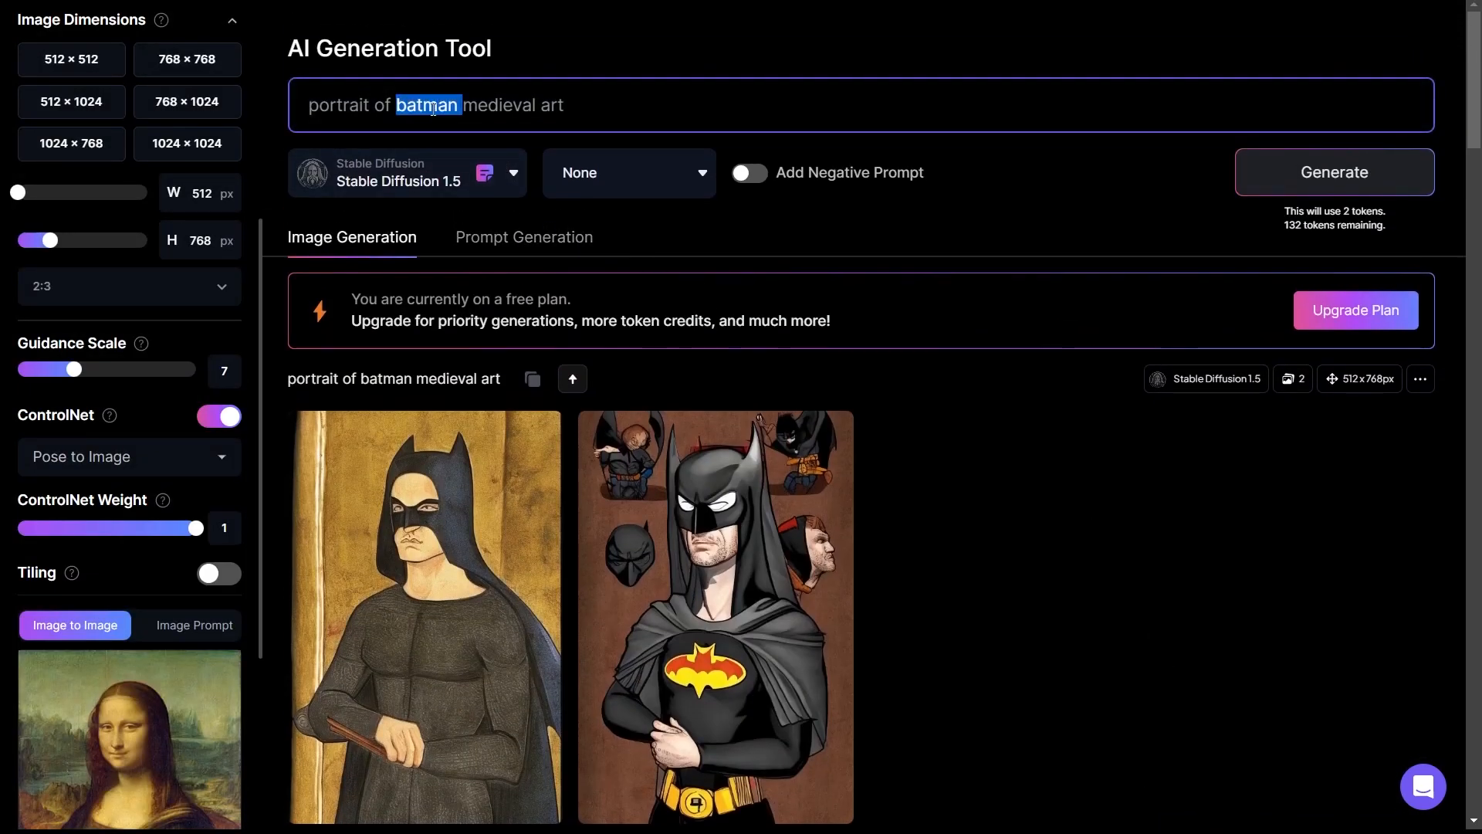
{"action": "type", "text": "s"}
{"action": "type", "text": "an"}
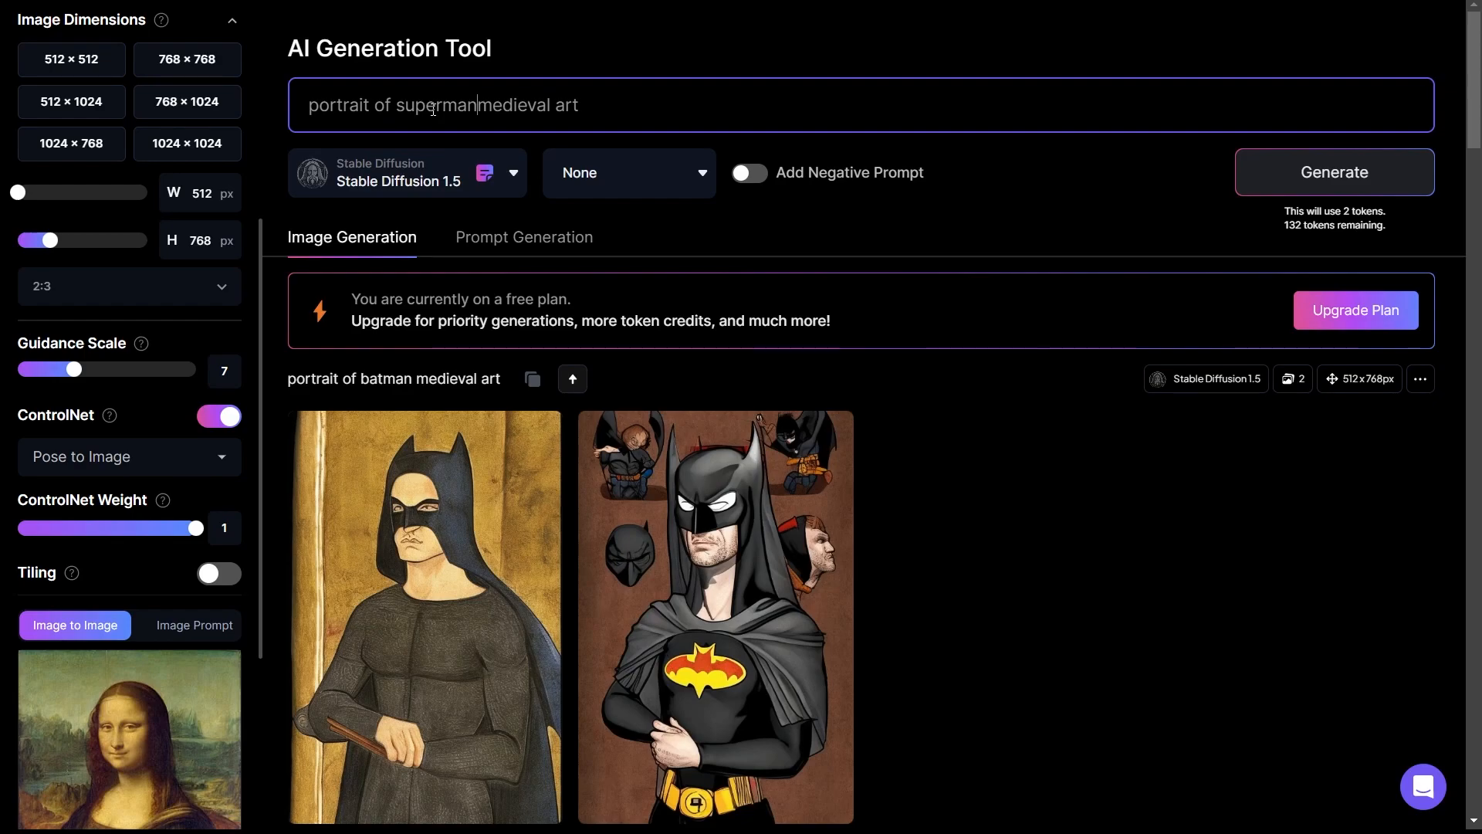
{"action": "left_click", "coordinate": [1247, 180]}
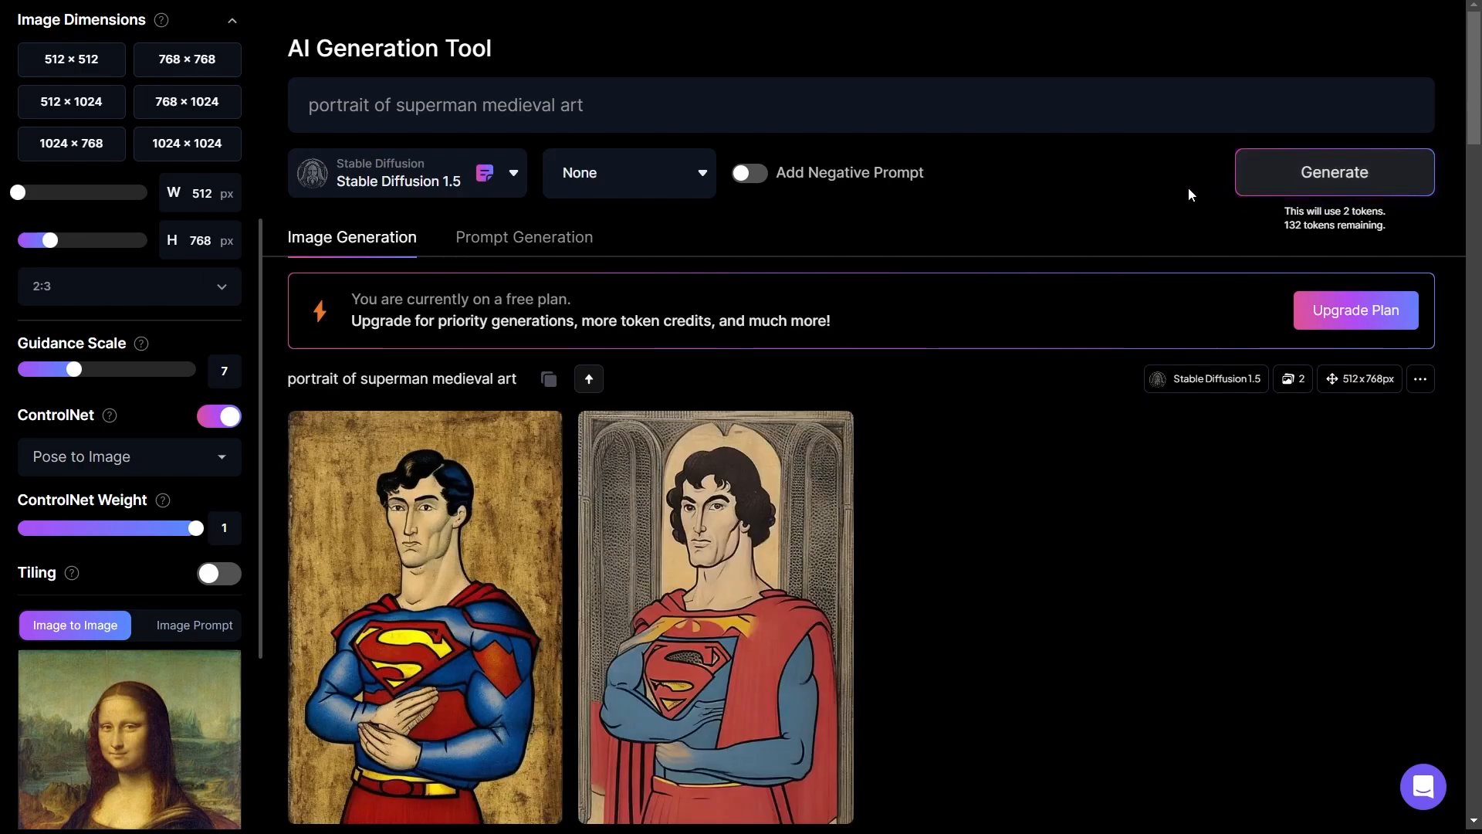
Set the ControlNet mode to Edge to Image
{"action": "left_click", "coordinate": [144, 459]}
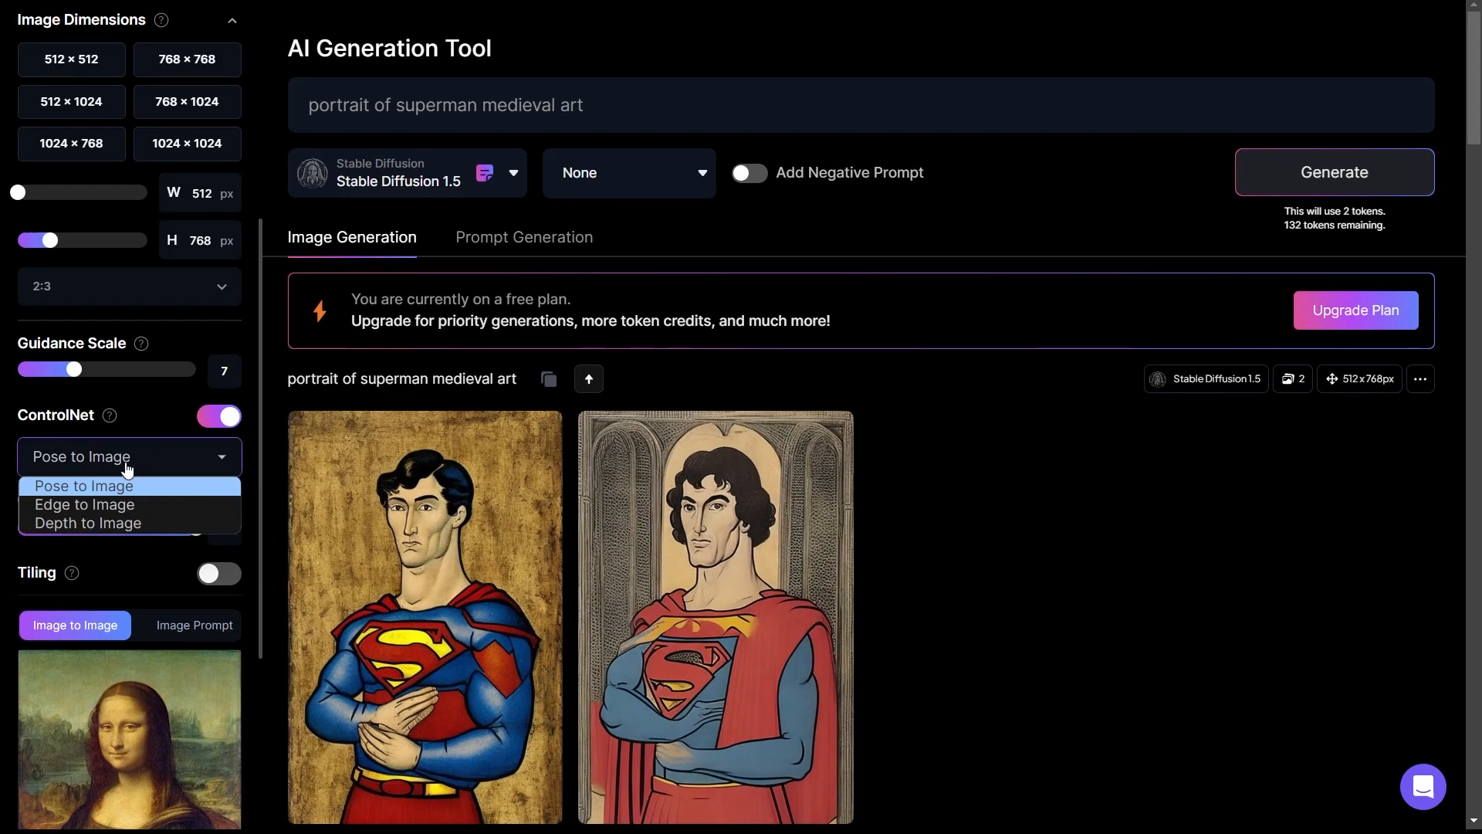
{"action": "left_click", "coordinate": [133, 505]}
{"action": "scroll", "coordinate": [139, 502], "scroll_direction": "down", "scroll_amount": 1}
Replace "superman medieval" in the prompt with "pikachu pokemon" and generate the images
{"action": "double_click", "coordinate": [428, 108]}
{"action": "key", "text": "Delete"}
{"action": "key", "text": "Delete"}
{"action": "key", "text": "Delete"}
{"action": "key", "text": "Delete"}
{"action": "key", "text": "Delete"}
{"action": "key", "text": "Delete"}
{"action": "key", "text": "Delete"}
{"action": "type", "text": "pikachu pokemon"}
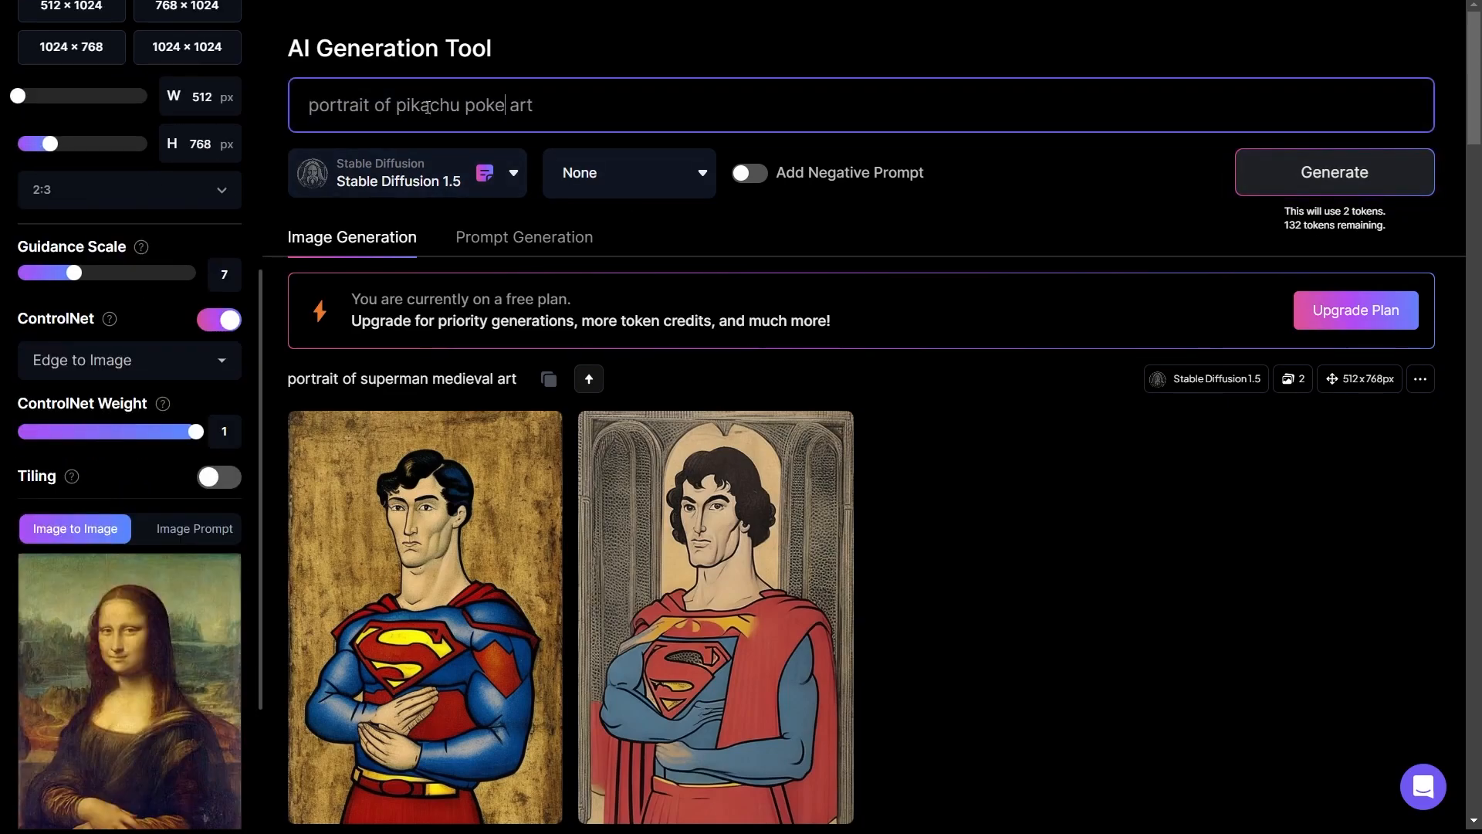
{"action": "key", "text": "Delete"}
{"action": "key", "text": "Delete"}
{"action": "key", "text": "Delete"}
{"action": "key", "text": "Delete"}
{"action": "key", "text": "Delete"}
{"action": "key", "text": "Delete"}
{"action": "left_click", "coordinate": [1335, 173]}
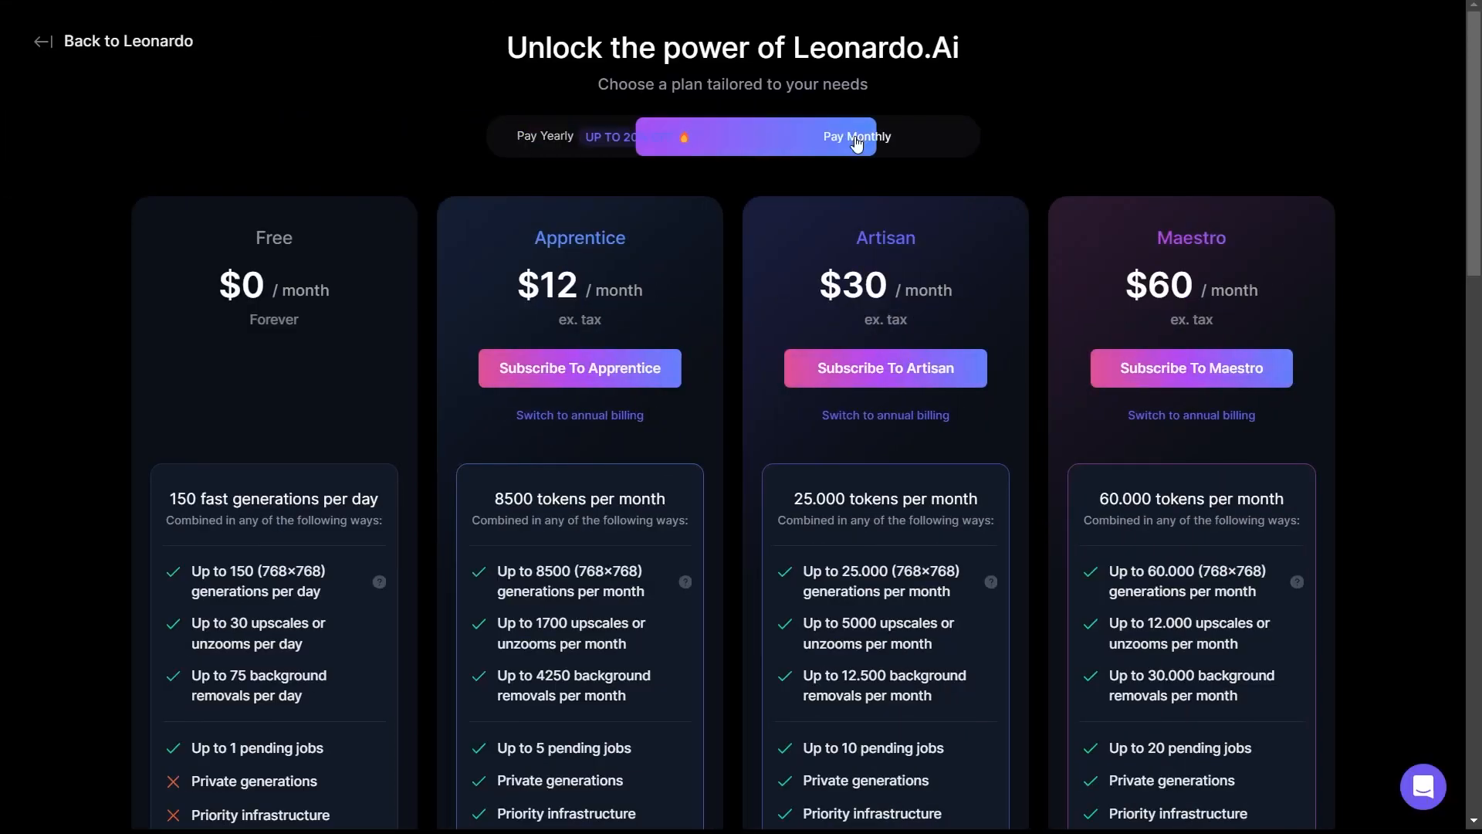
Review the monthly subscription plans, comparing their prices and included features
{"action": "scroll", "coordinate": [1347, 238], "scroll_direction": "down", "scroll_amount": 1}
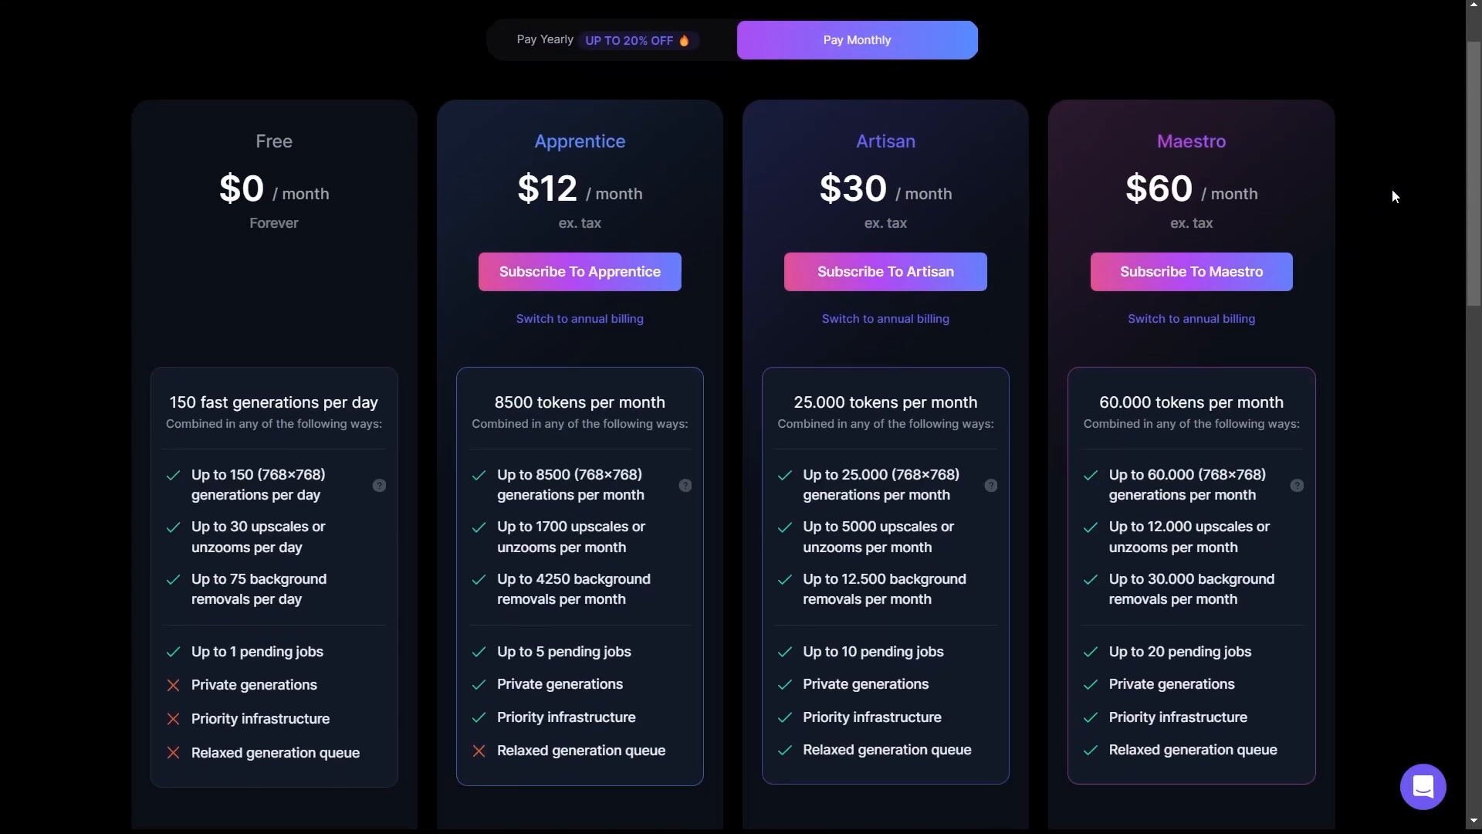
{"action": "scroll", "coordinate": [1431, 205], "scroll_direction": "up", "scroll_amount": 1}
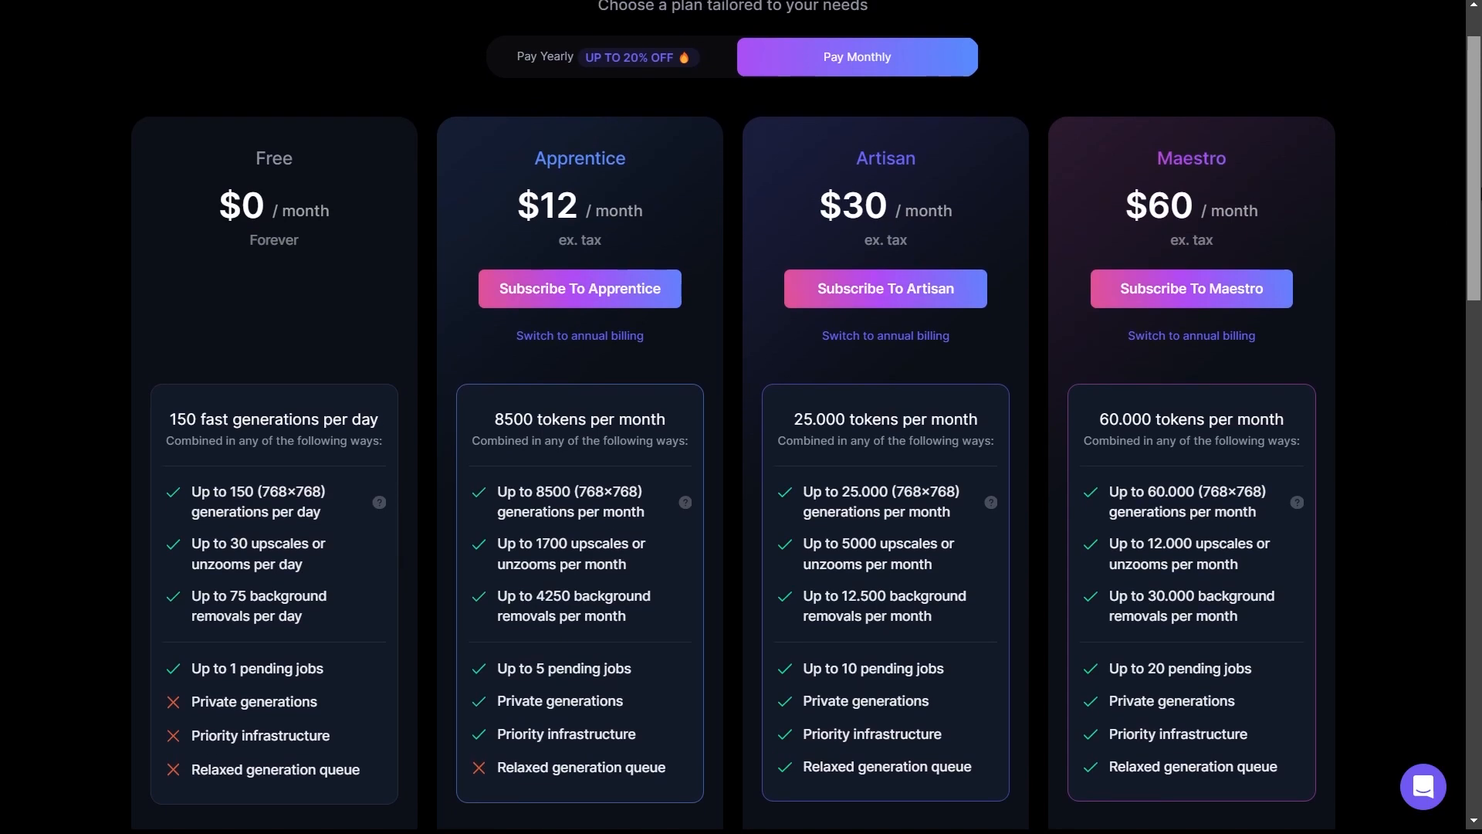